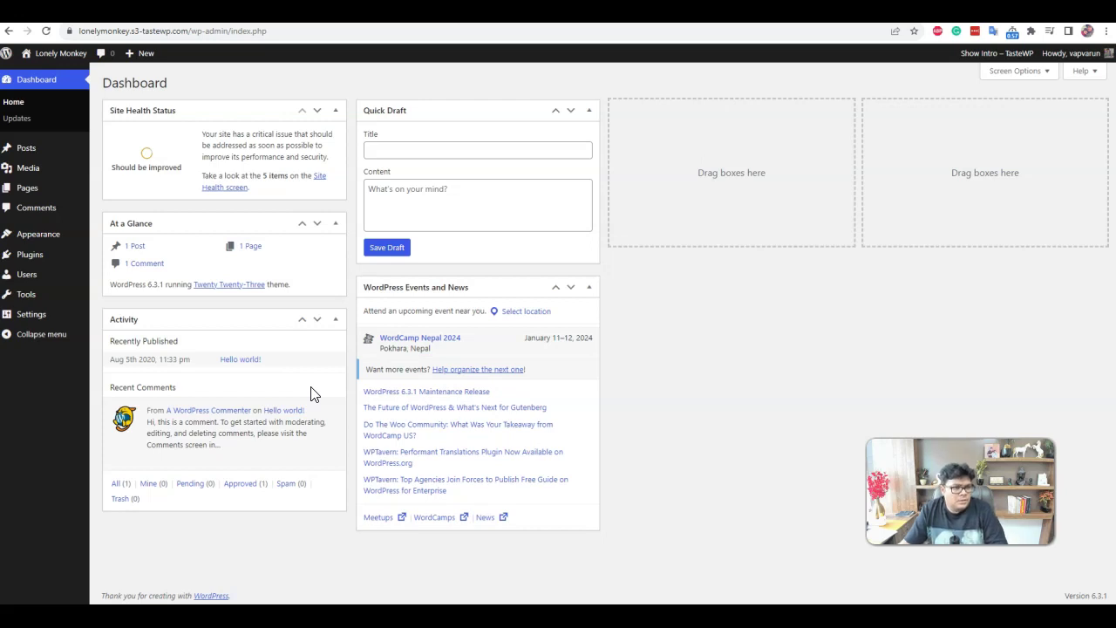
# - Upload reign-theme-7.3.4.zip from the Desktop as a new theme, install it and activate REIGN
pyautogui.click(315, 382)
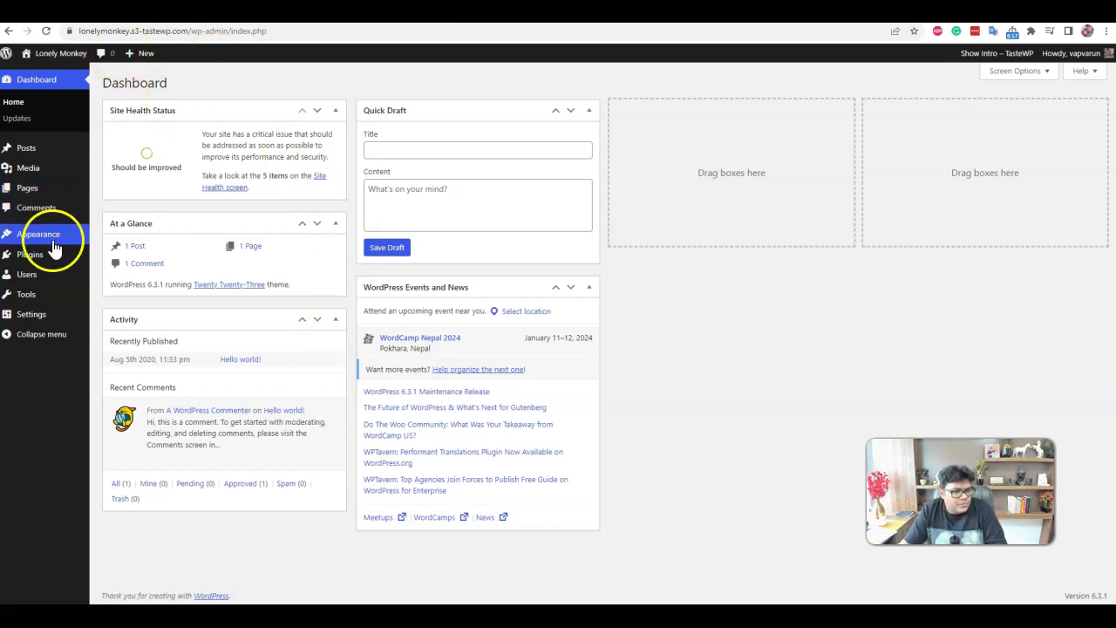
pyautogui.moveTo(48, 237)
pyautogui.click(96, 238)
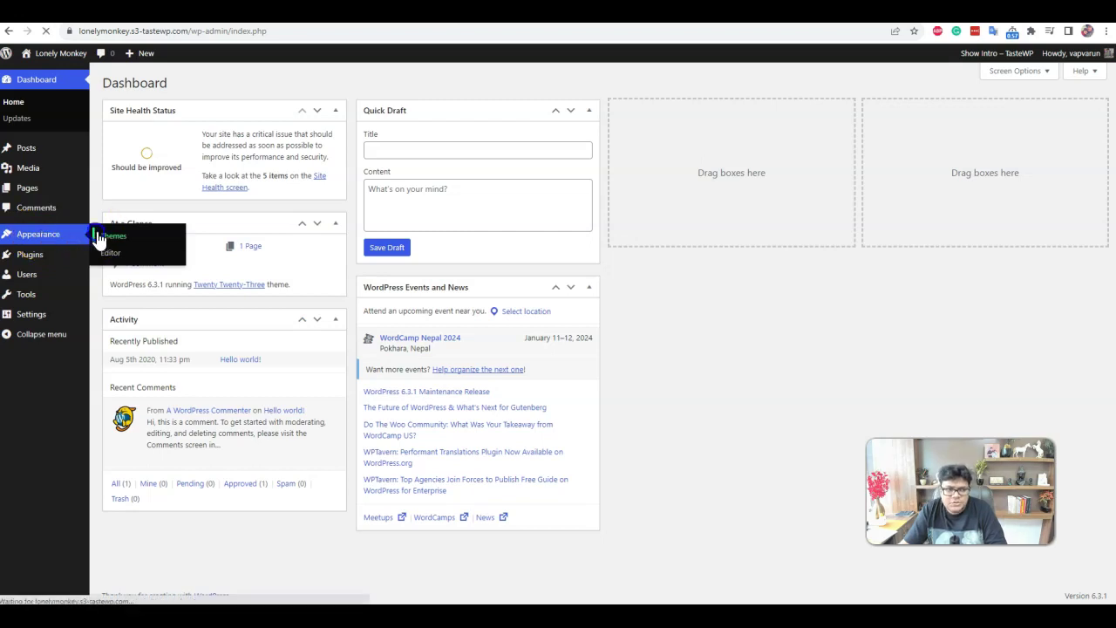
pyautogui.click(210, 82)
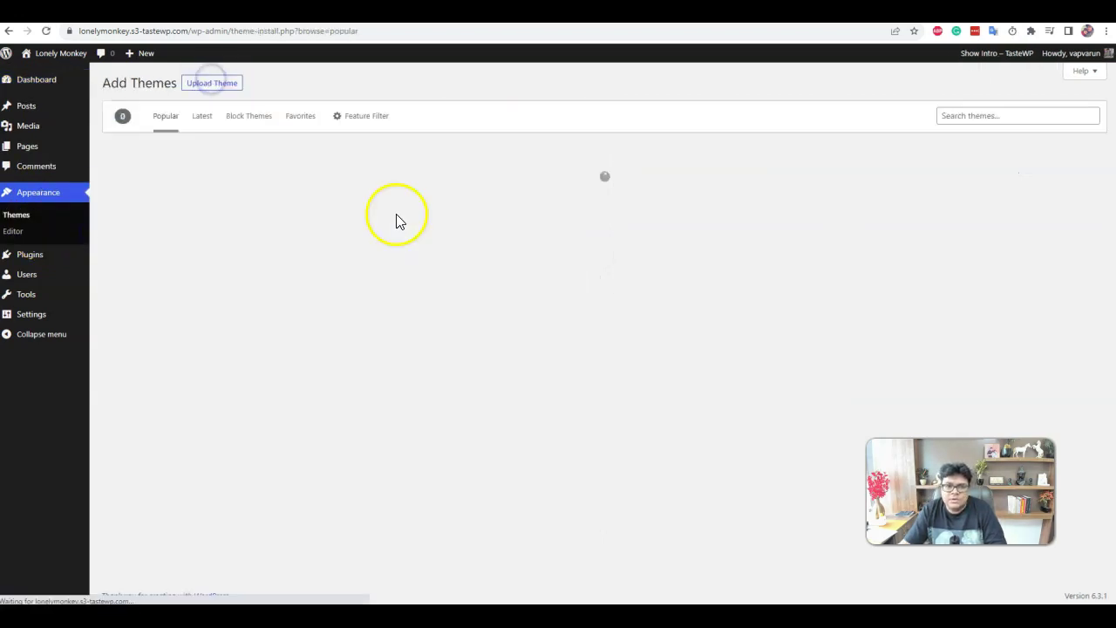
pyautogui.click(210, 83)
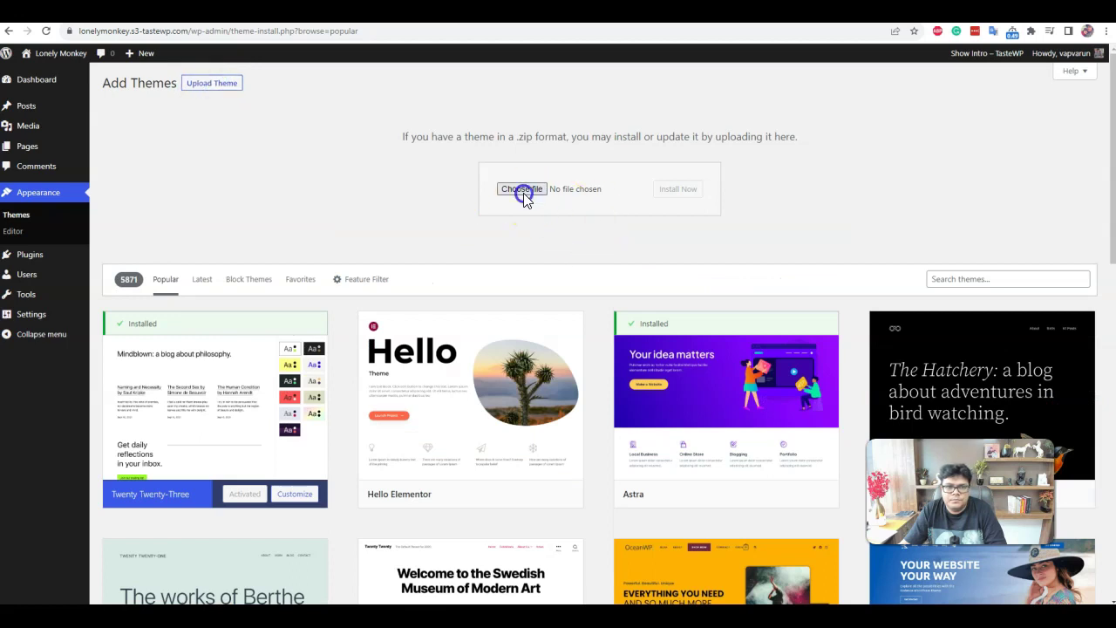
pyautogui.click(523, 189)
pyautogui.click(44, 90)
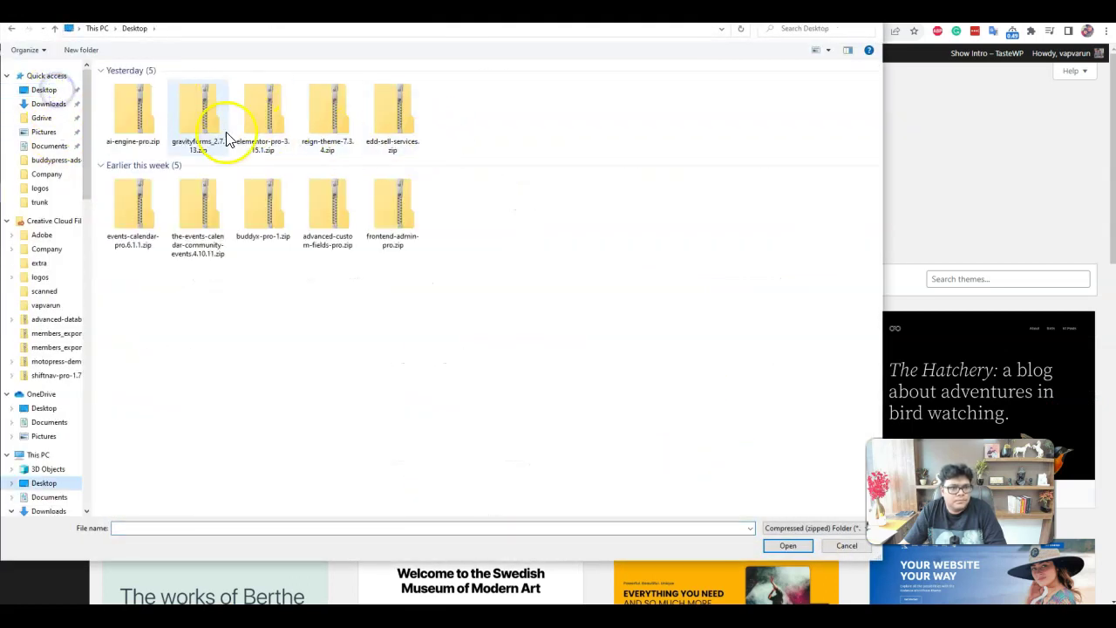
pyautogui.doubleClick(327, 111)
pyautogui.click(670, 189)
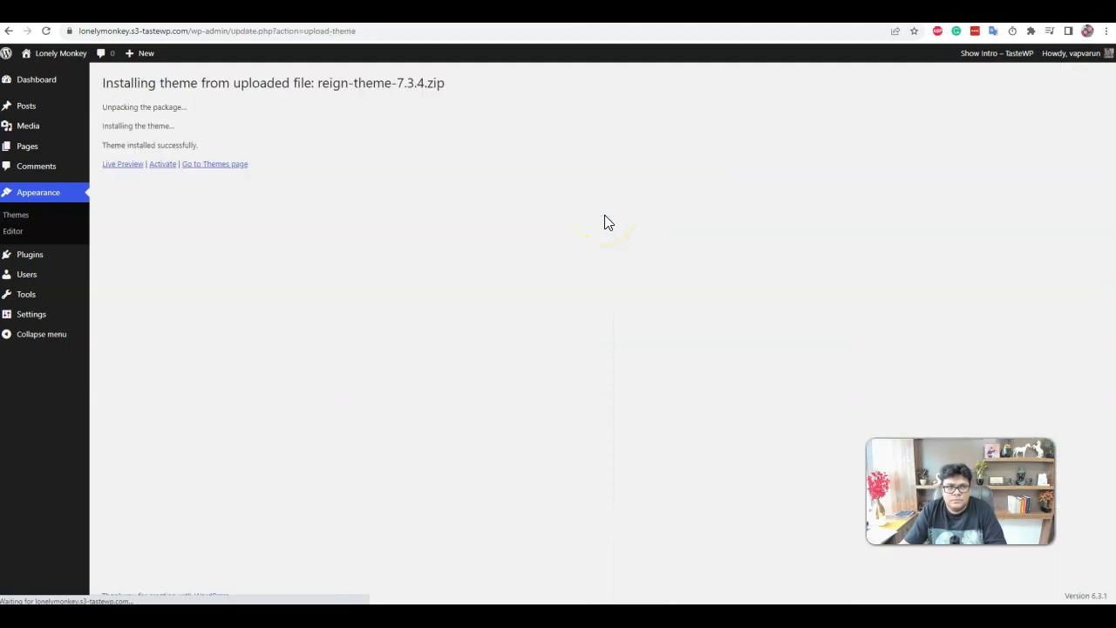
pyautogui.click(157, 164)
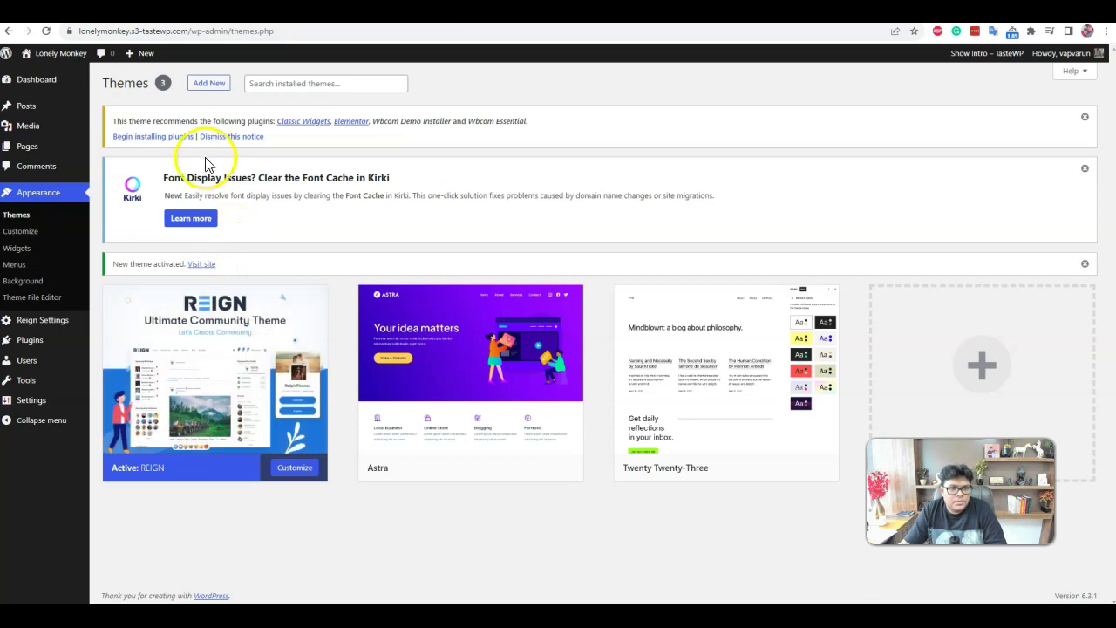
# - Bulk-install Classic Widgets, Elementor, Wbcom Demo Installer and Wbcom Essential, then view the Reign welcome page
pyautogui.click(179, 138)
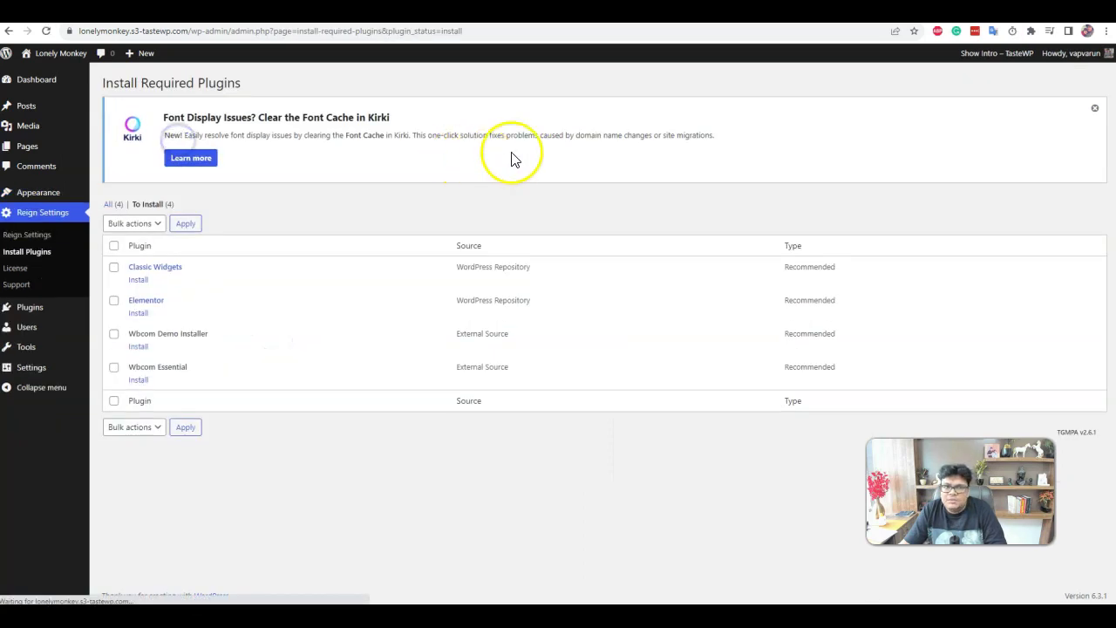
pyautogui.click(114, 245)
pyautogui.click(133, 223)
pyautogui.click(117, 249)
pyautogui.click(186, 224)
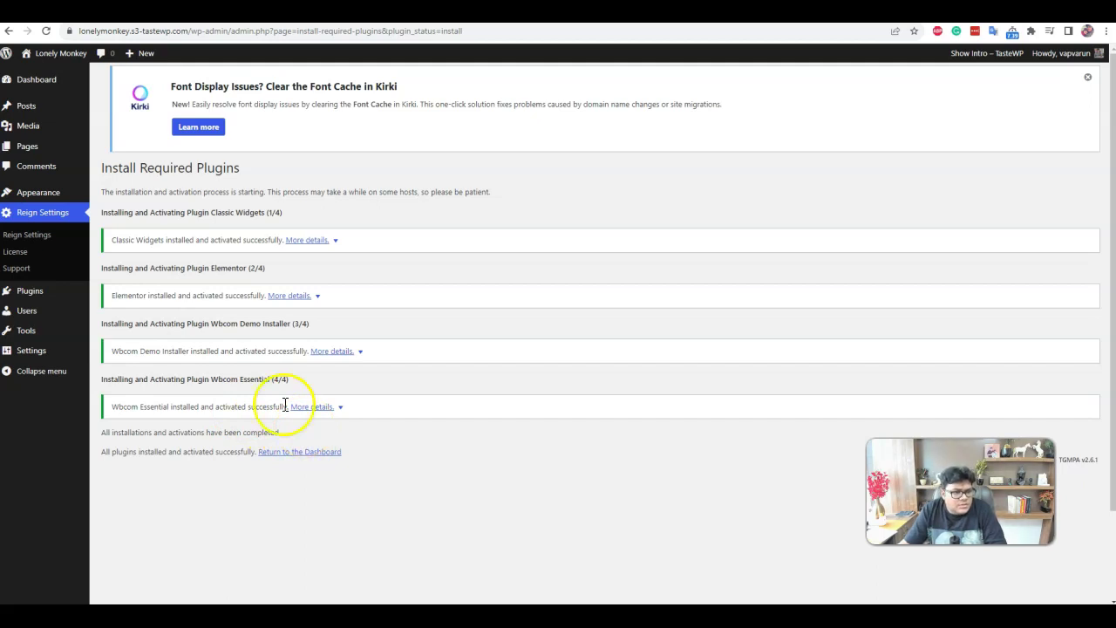
pyautogui.click(17, 235)
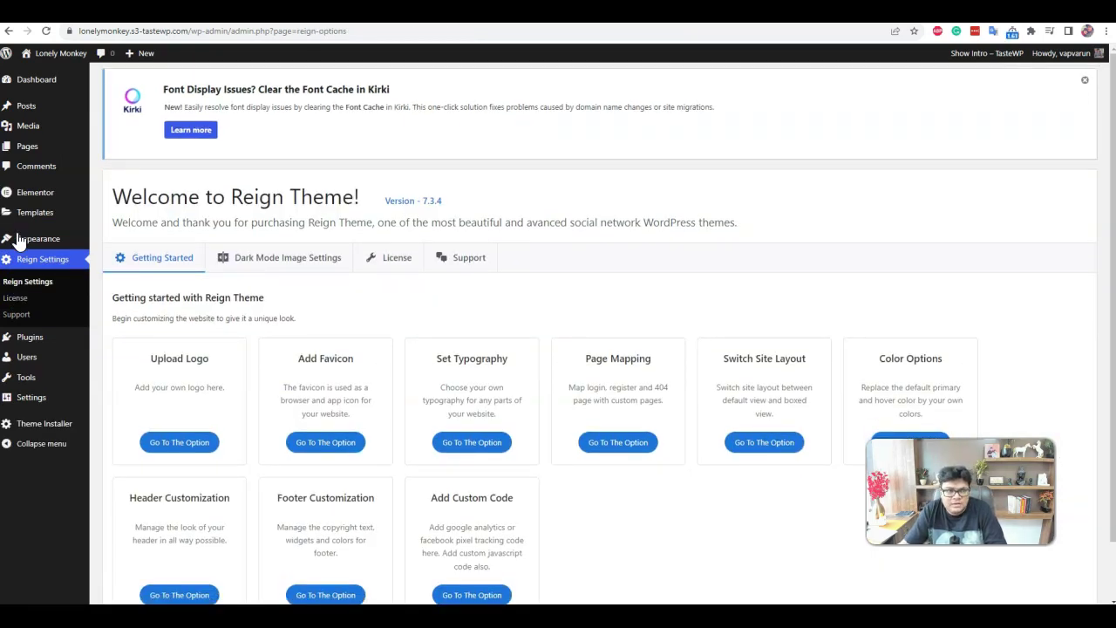
# - Dismiss the Kirki notice, then install and activate the BuddyPress plugin
pyautogui.click(1085, 80)
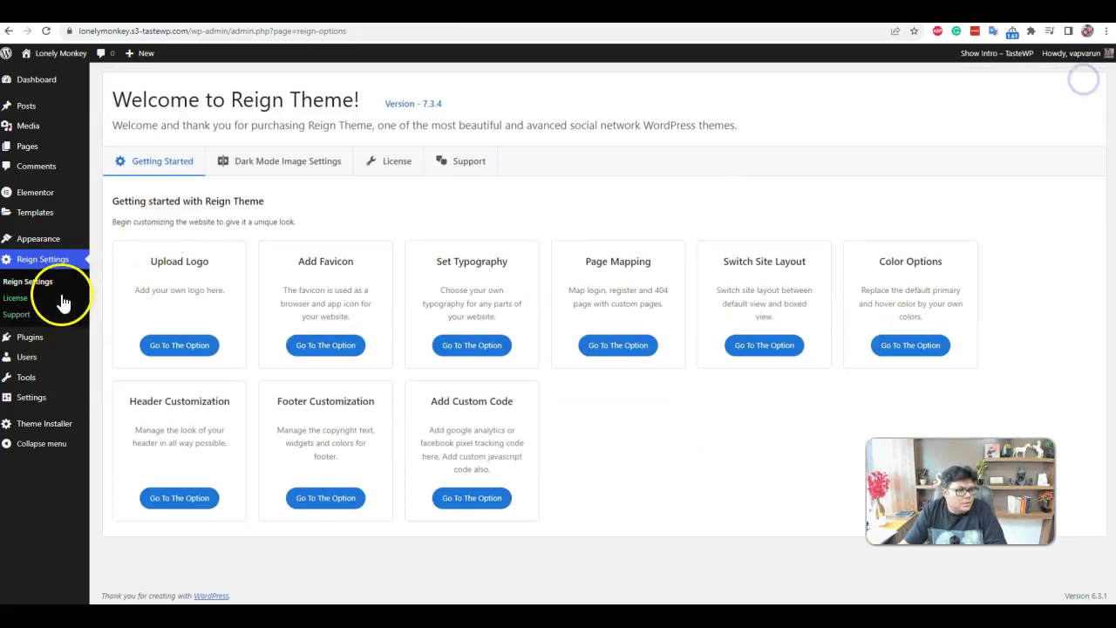
pyautogui.click(62, 301)
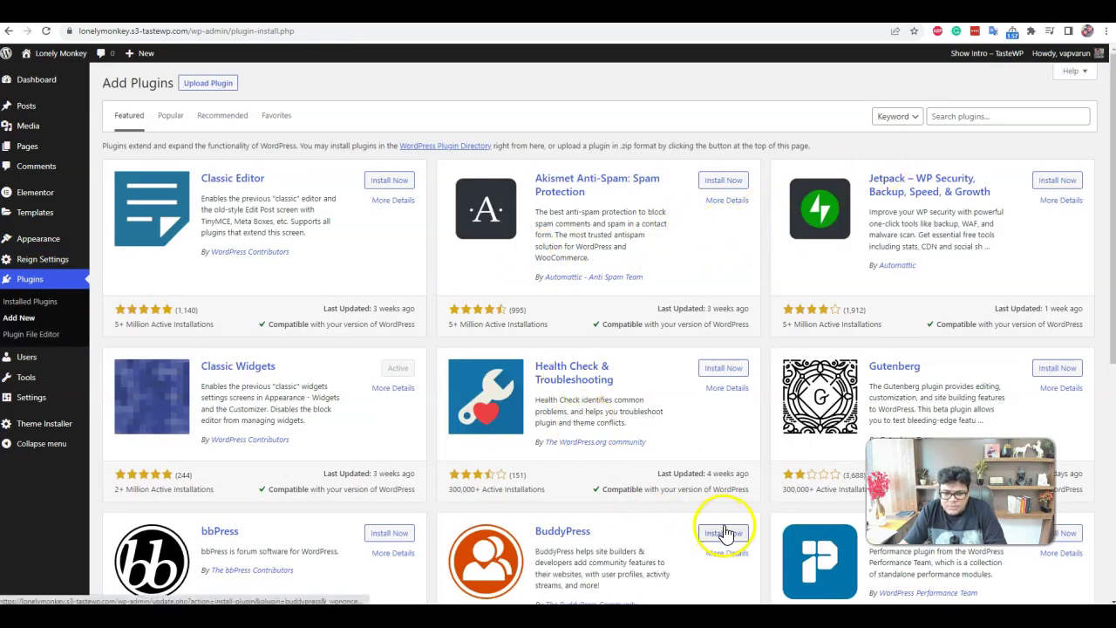
pyautogui.click(725, 534)
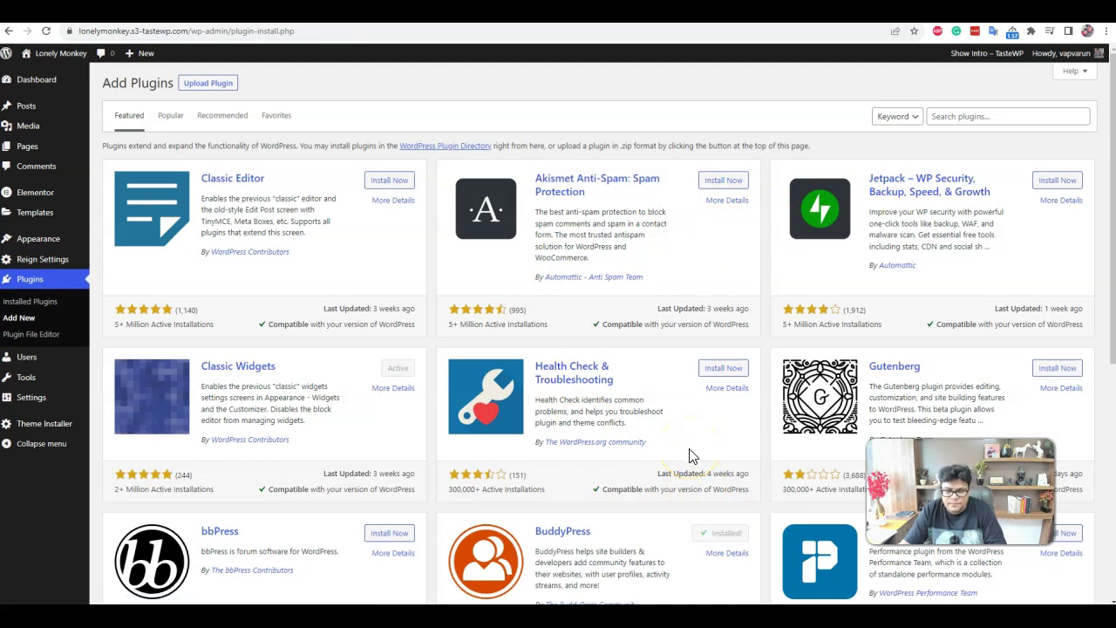
pyautogui.click(707, 534)
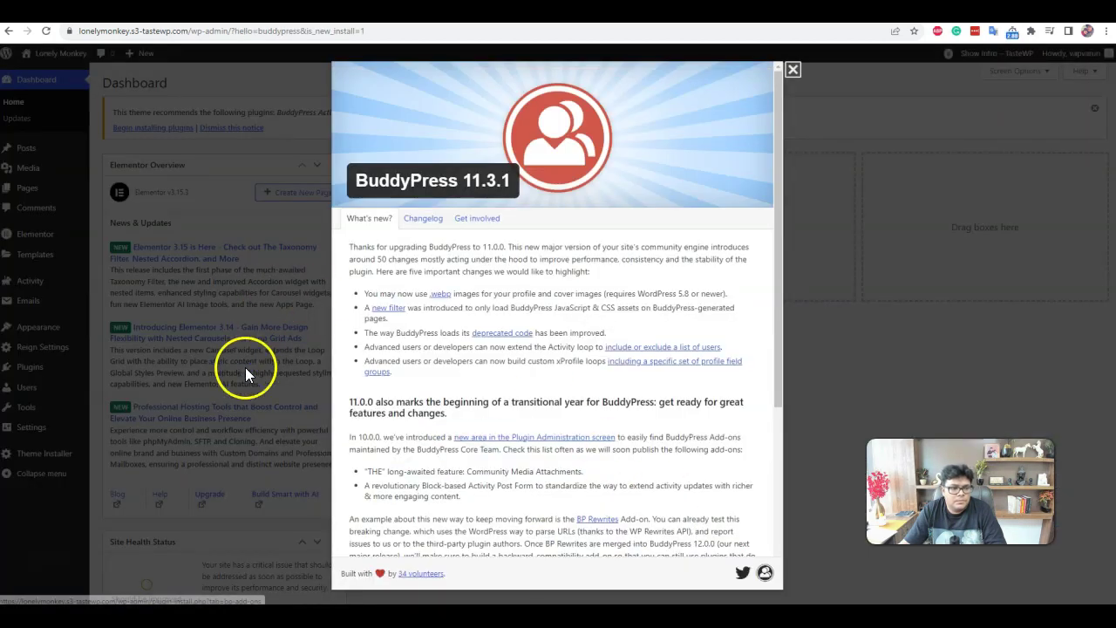
pyautogui.click(245, 367)
# - Enable and save all ten BuddyPress components, then begin installing its two recommended add-ons
pyautogui.moveTo(35, 428)
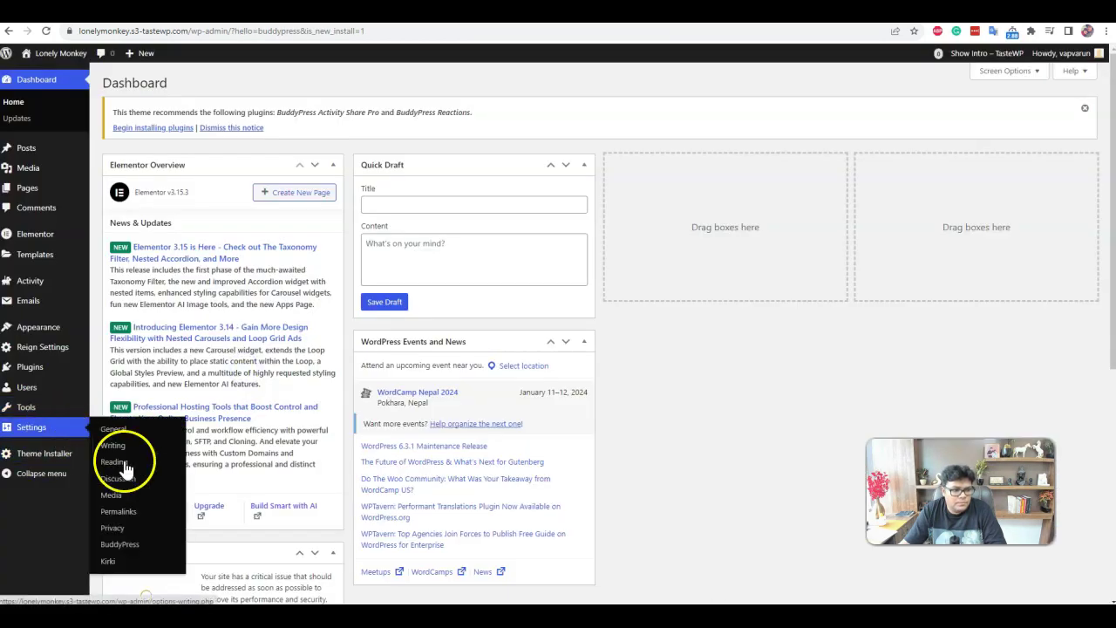
pyautogui.click(126, 542)
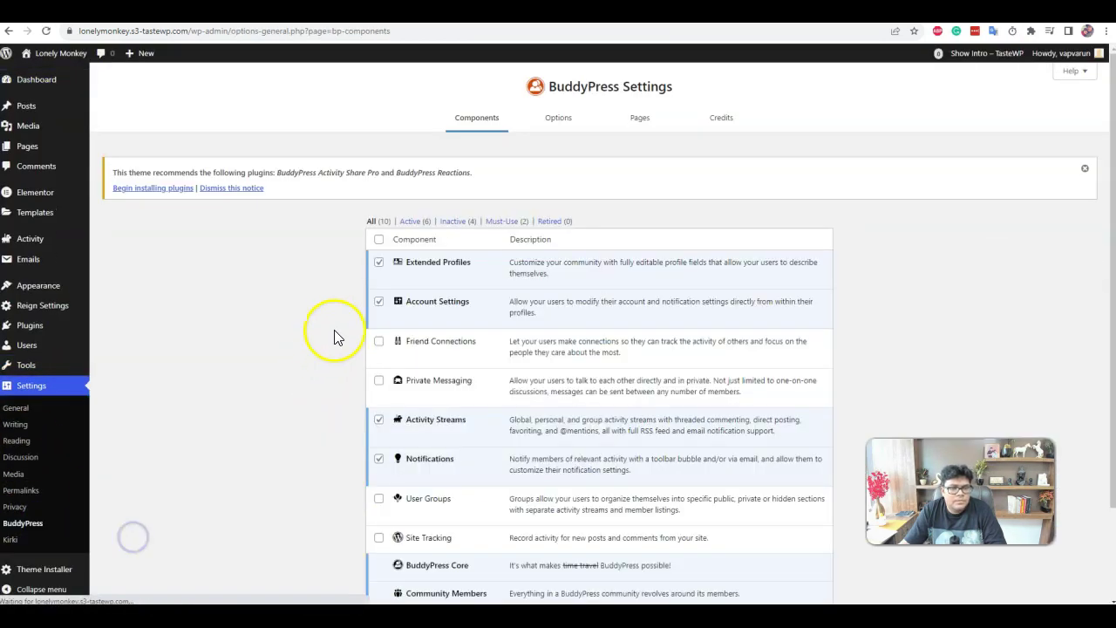
pyautogui.click(377, 239)
pyautogui.scroll(-2, 497, 424)
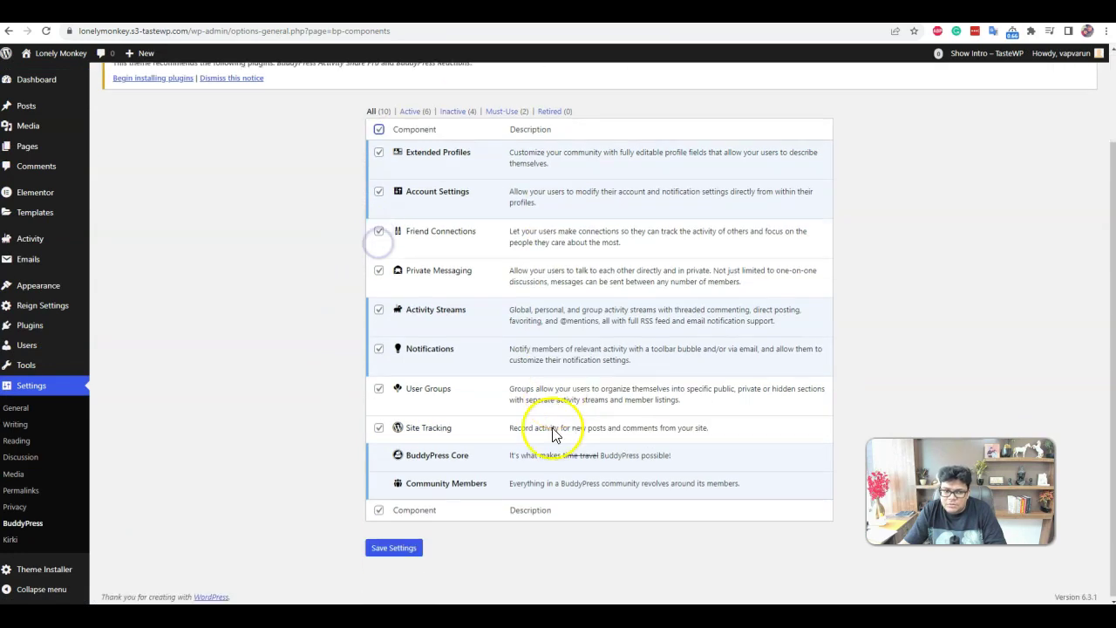
pyautogui.click(410, 544)
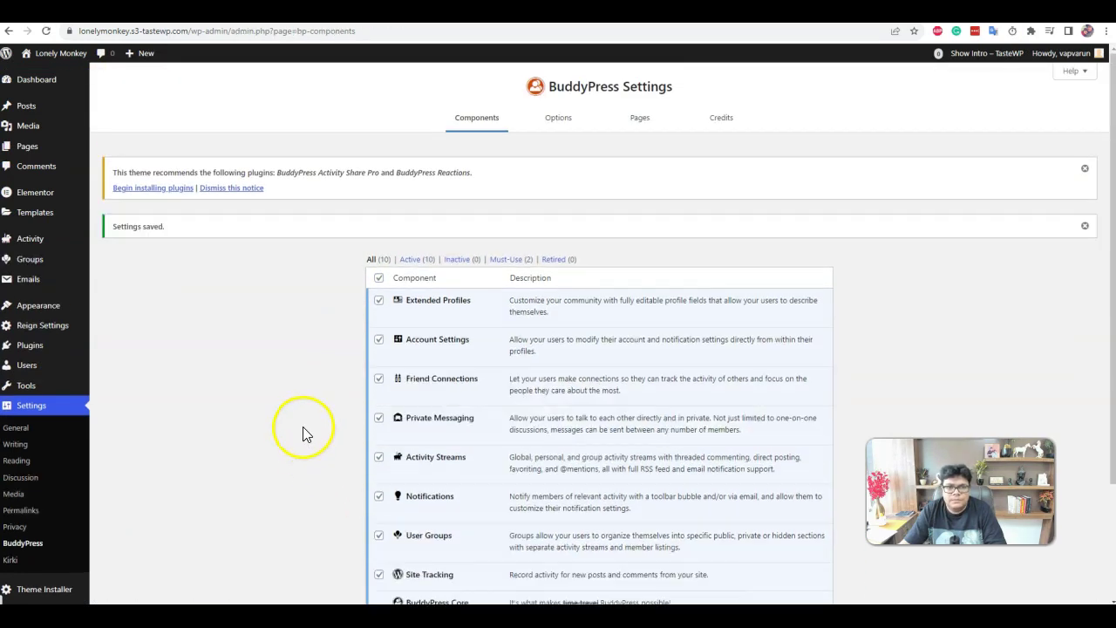
pyautogui.click(559, 116)
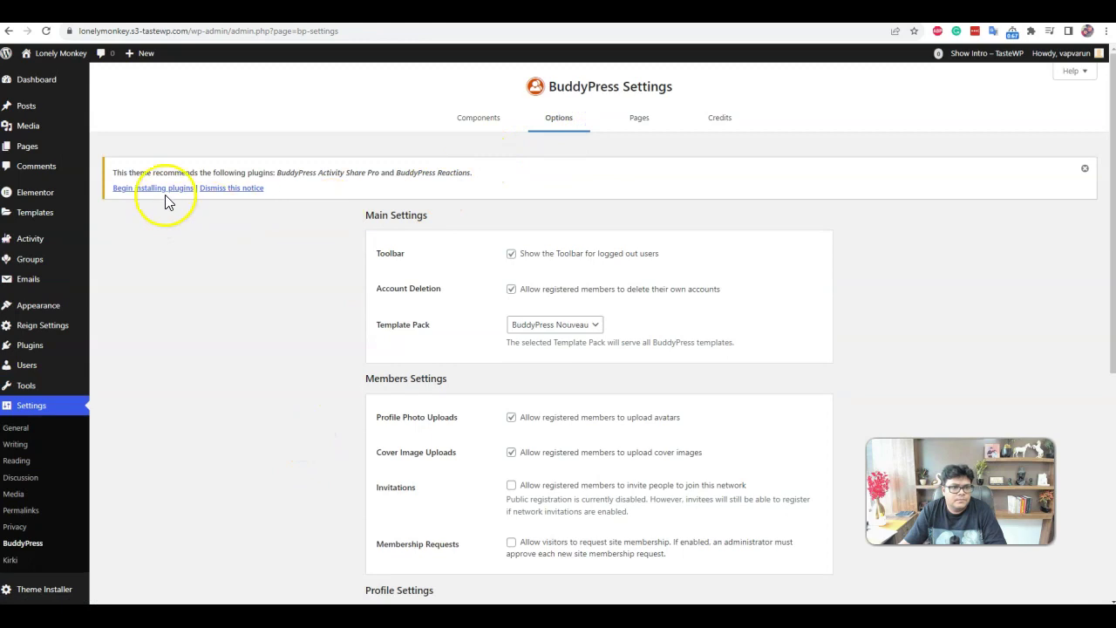
pyautogui.click(161, 187)
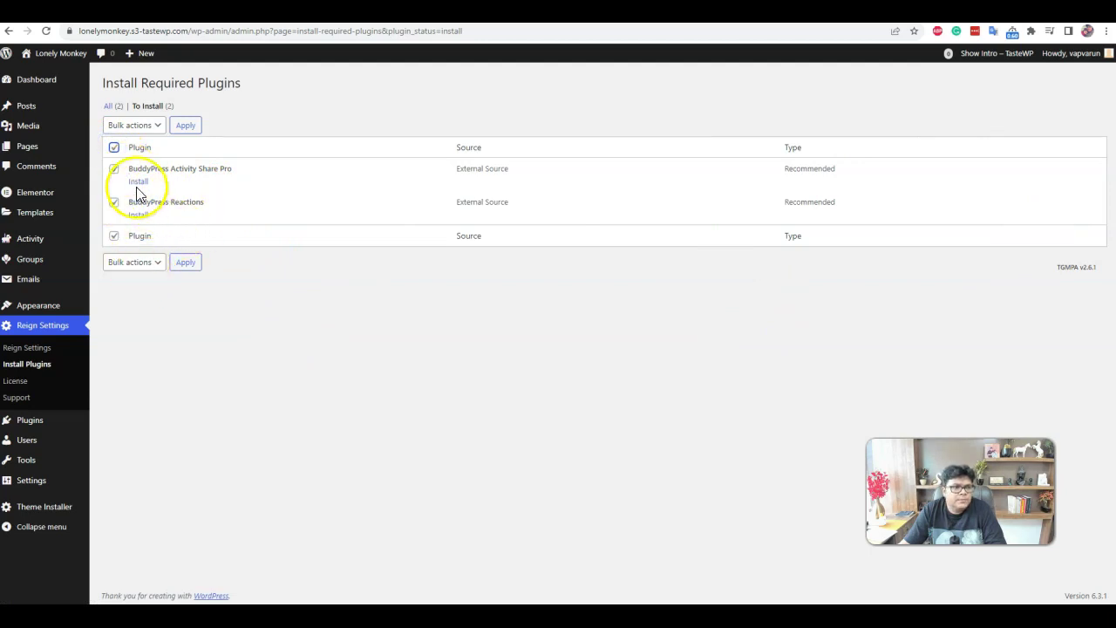
# - Bulk-install and activate BuddyPress Activity Share Pro and BuddyPress Reactions
pyautogui.click(158, 126)
pyautogui.click(148, 152)
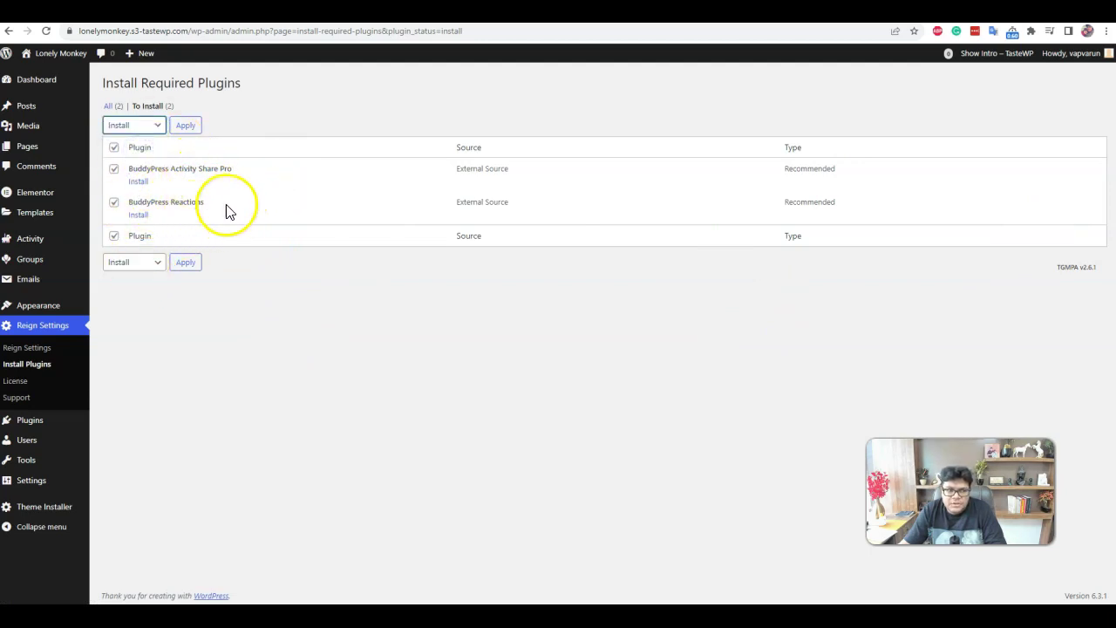
pyautogui.click(185, 129)
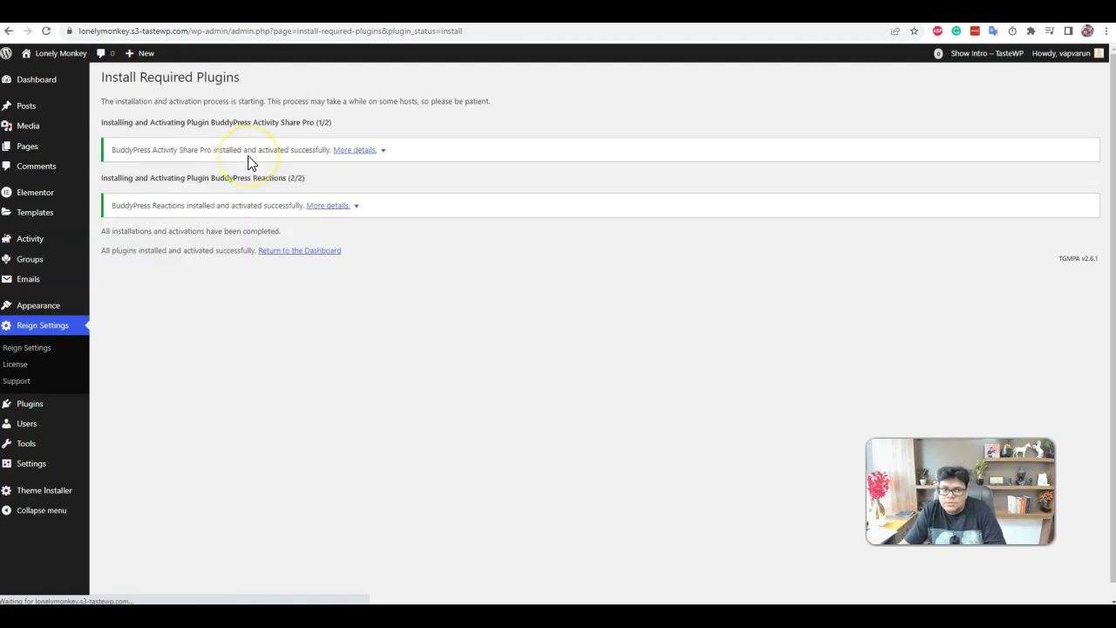
# - Check the seven active plugins in Installed Plugins, then return to the Dashboard
pyautogui.click(311, 250)
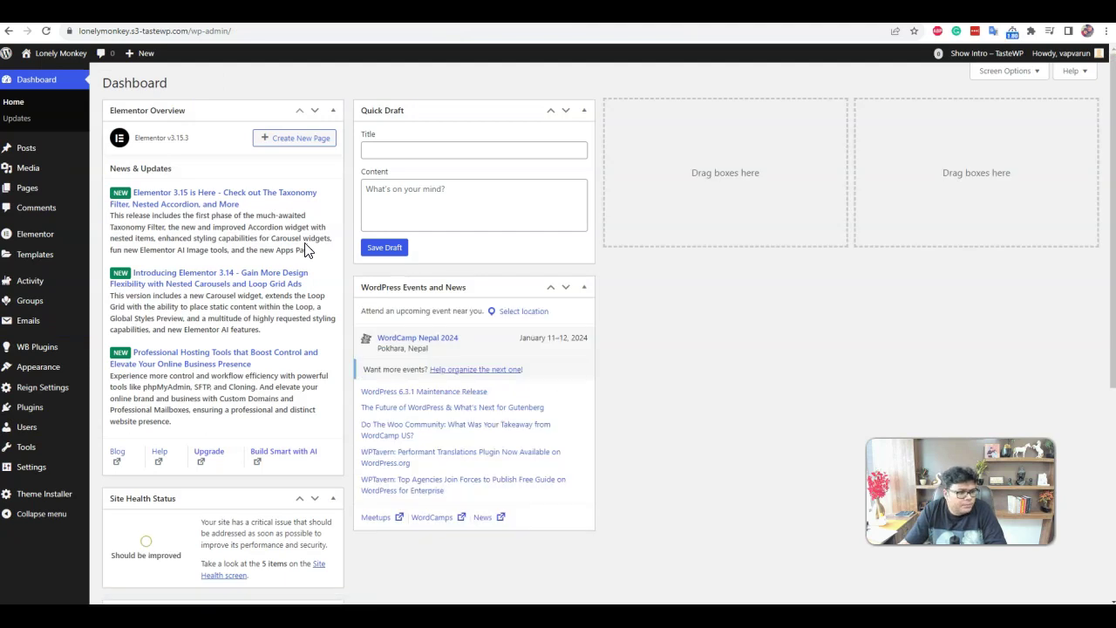
pyautogui.moveTo(52, 407)
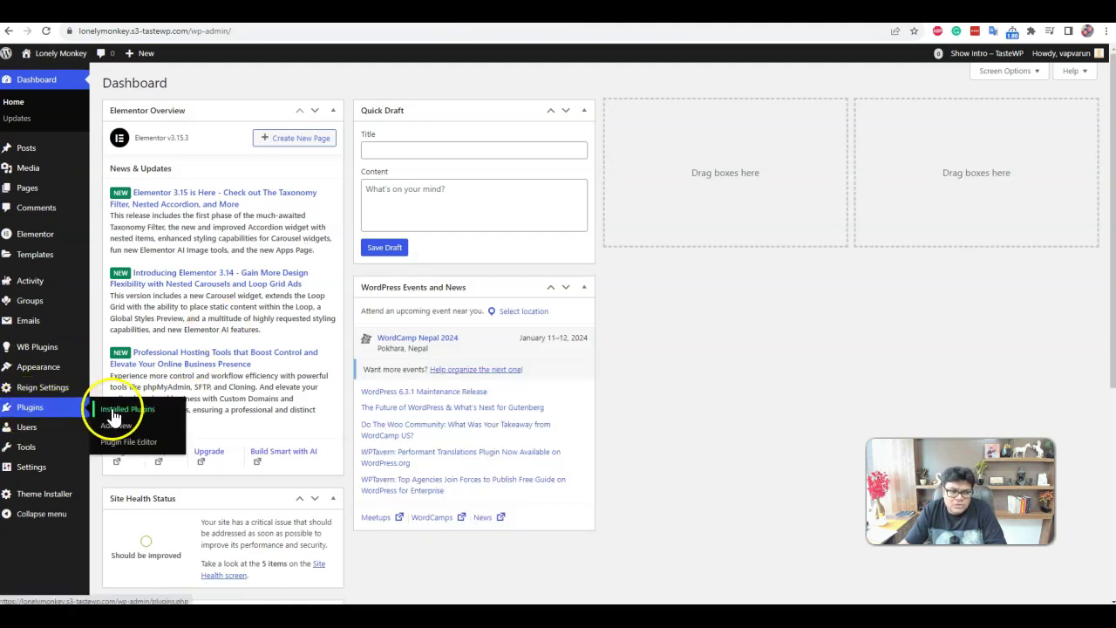
pyautogui.click(113, 413)
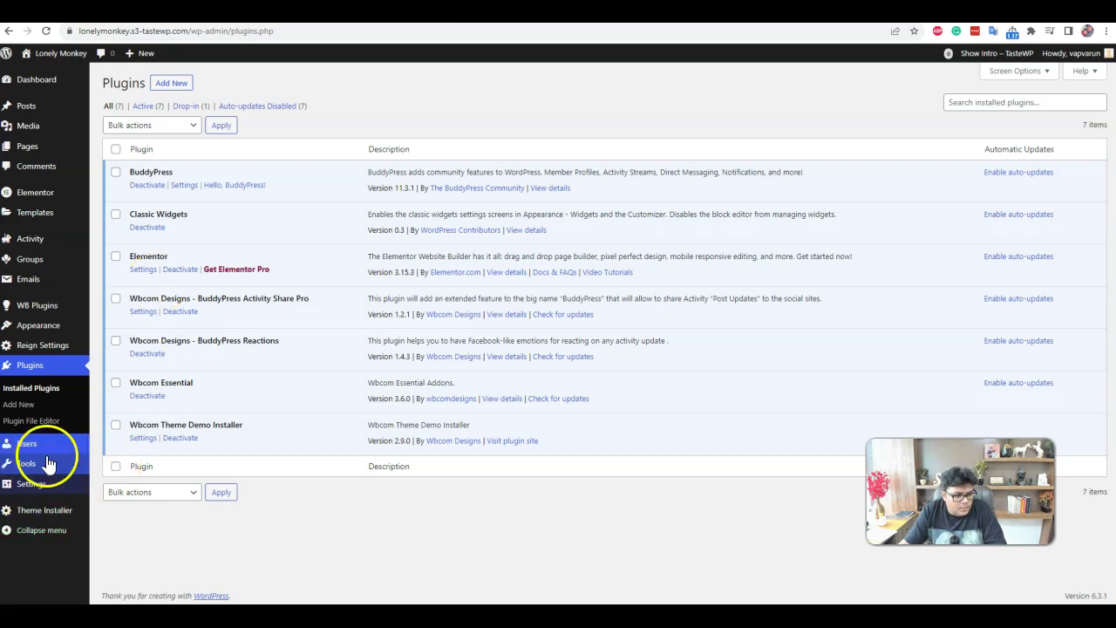
pyautogui.click(22, 80)
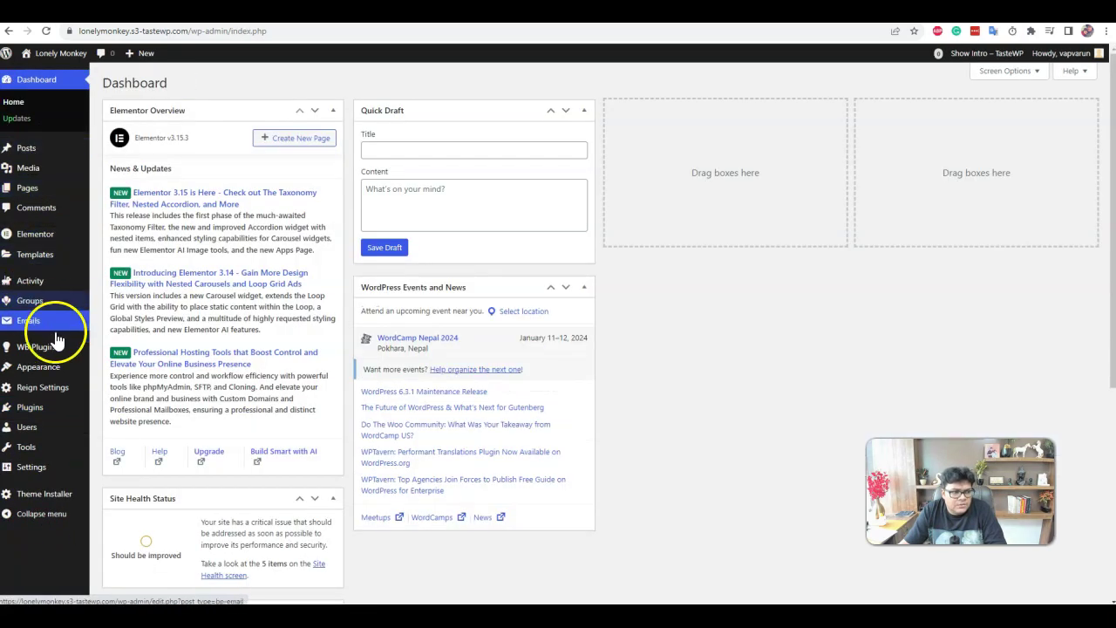
# - Go to Plugins > Installed Plugins to see all seven active plugins
pyautogui.moveTo(48, 407)
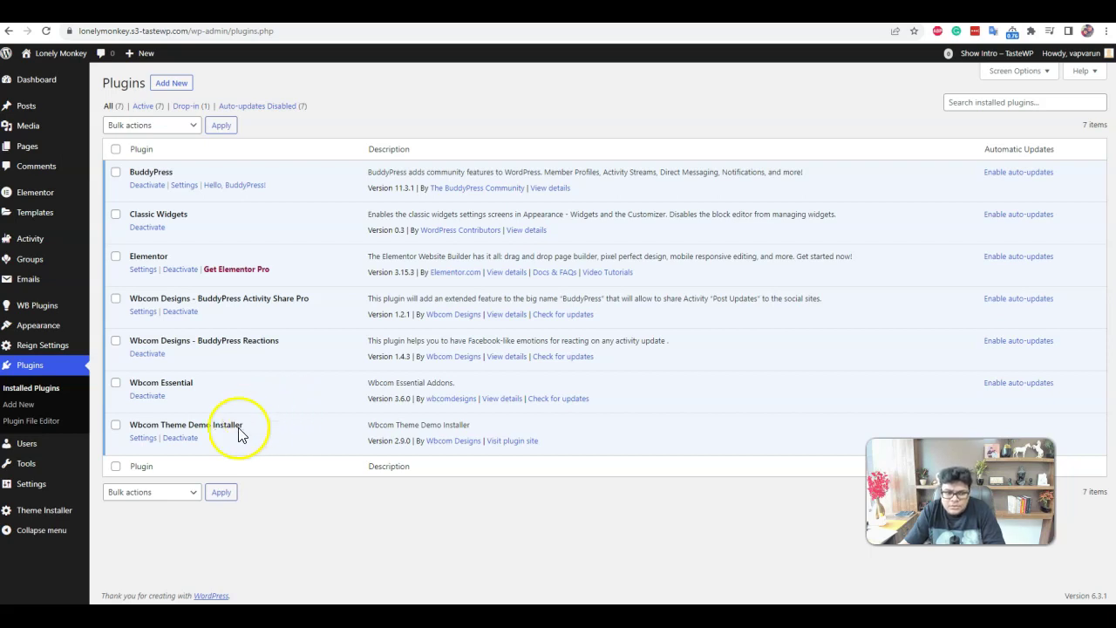
# - Start the Reign BuddyPress demo import in the Theme Demo Installer to review its required plugins
pyautogui.click(143, 437)
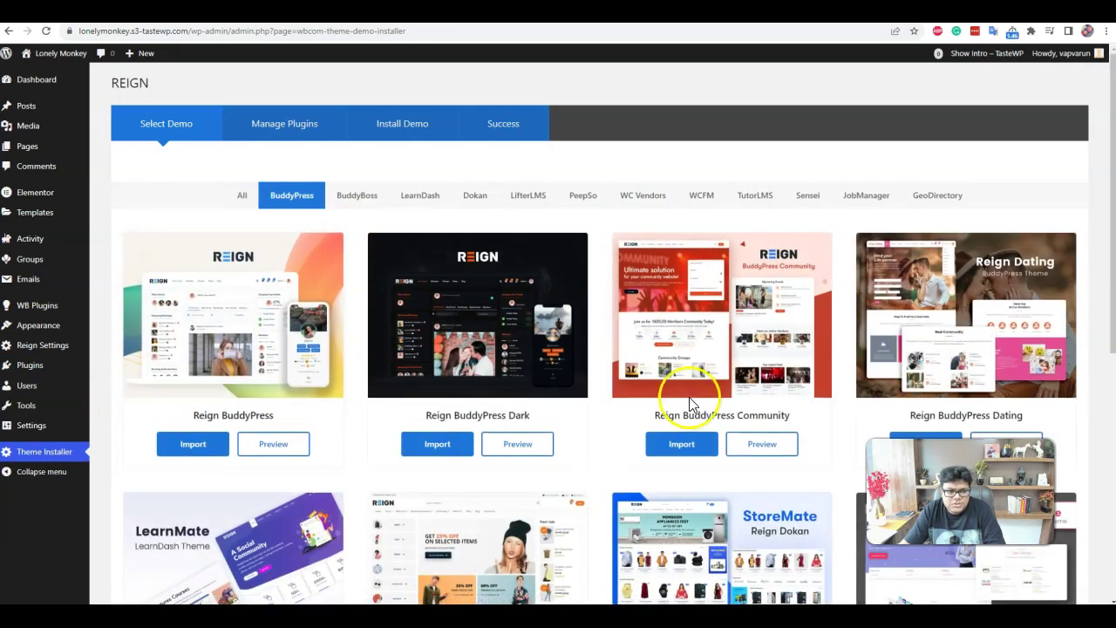
pyautogui.scroll(-2, 480, 375)
pyautogui.scroll(1, 419, 279)
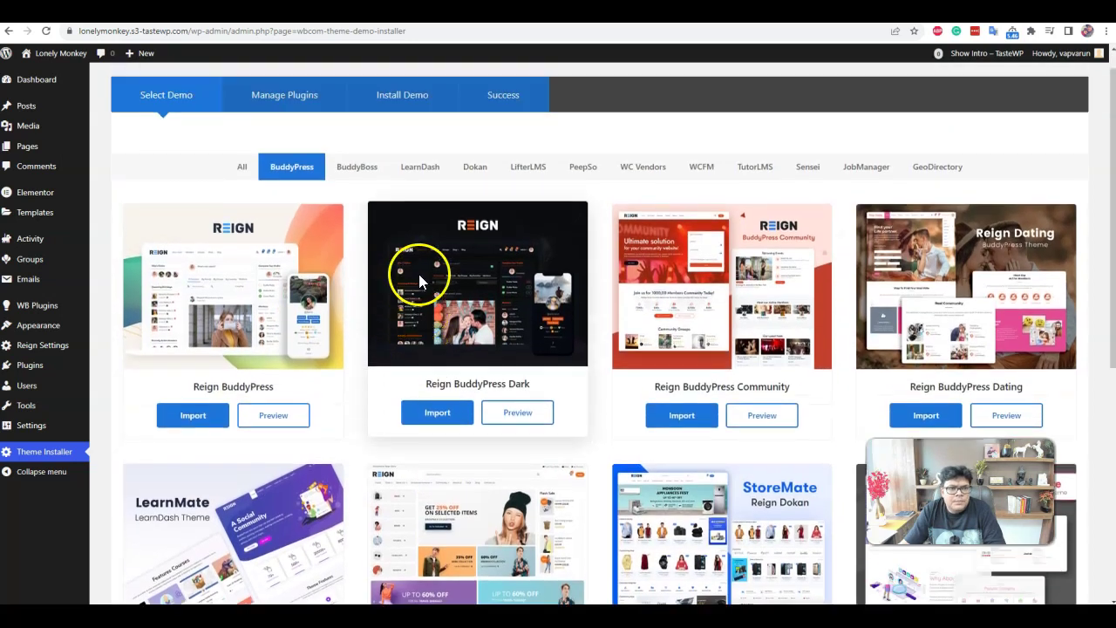
pyautogui.scroll(1, 420, 280)
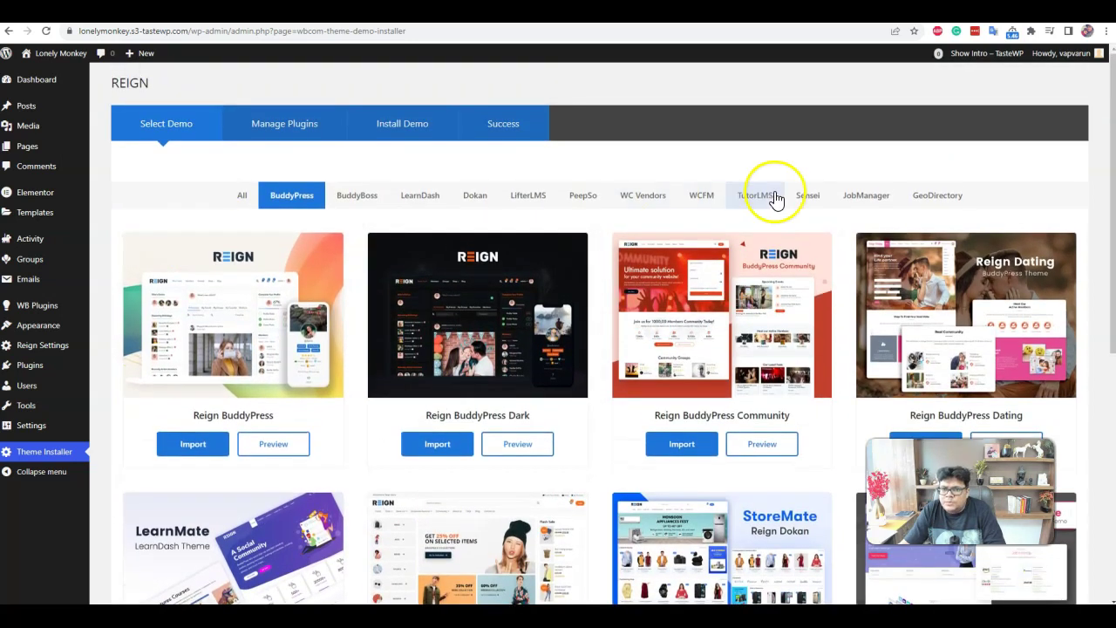
pyautogui.click(211, 441)
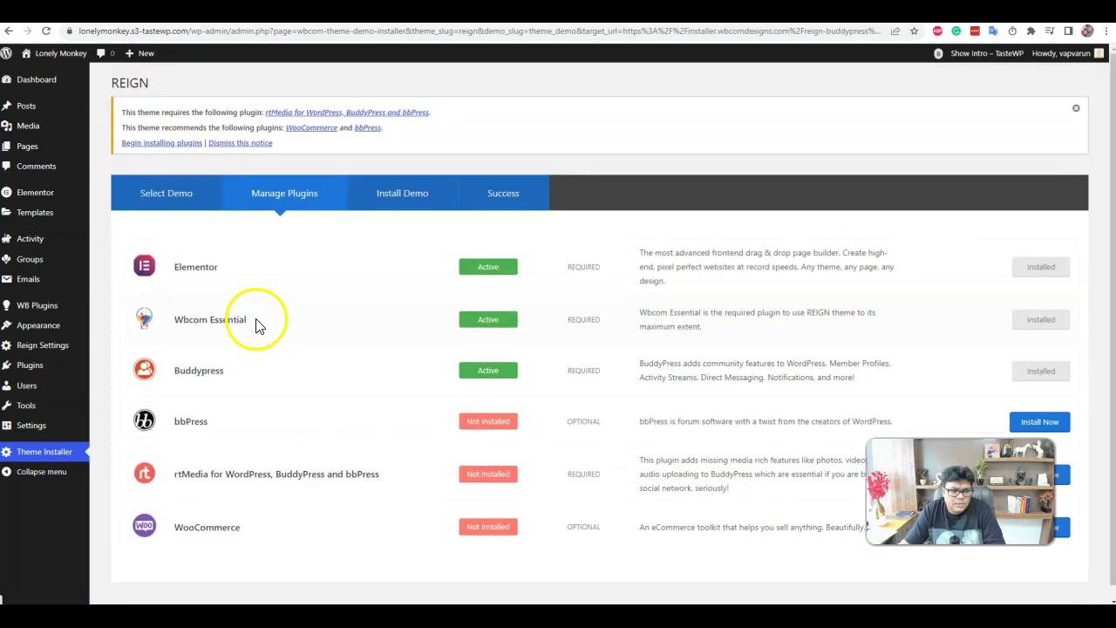
pyautogui.click(490, 342)
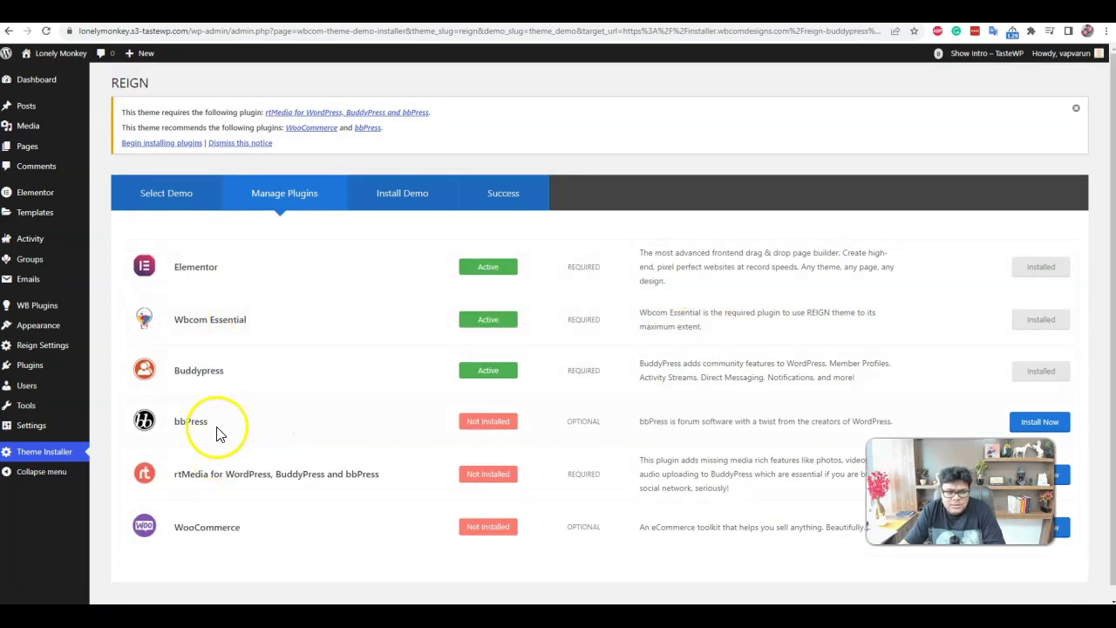
# - Install and activate bbPress from the Add New plugins page
pyautogui.click(123, 385)
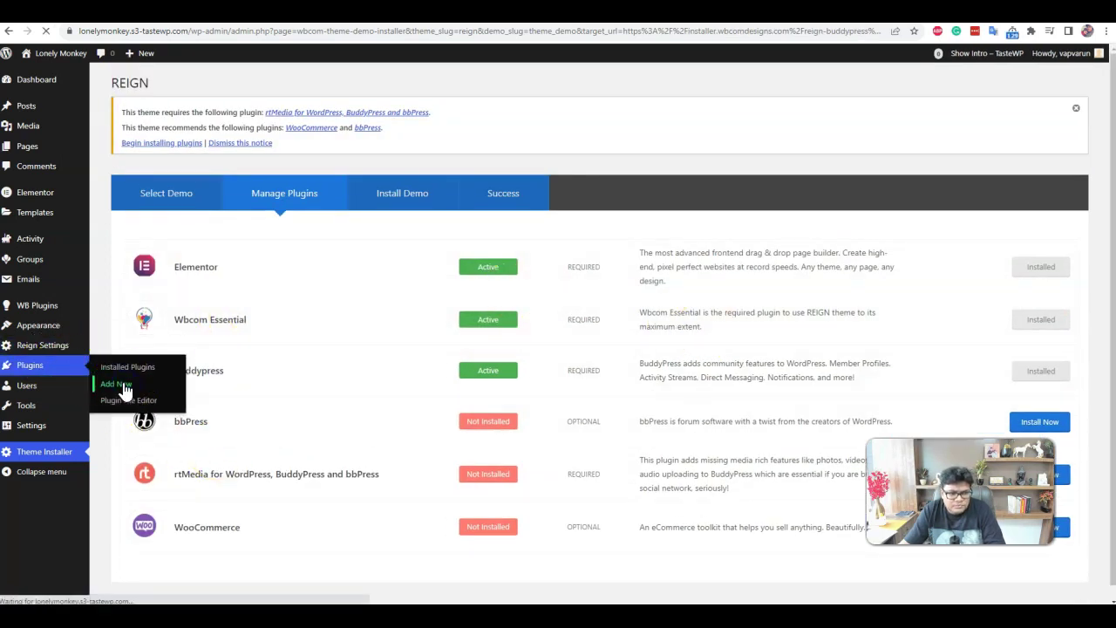
pyautogui.scroll(-2, 524, 349)
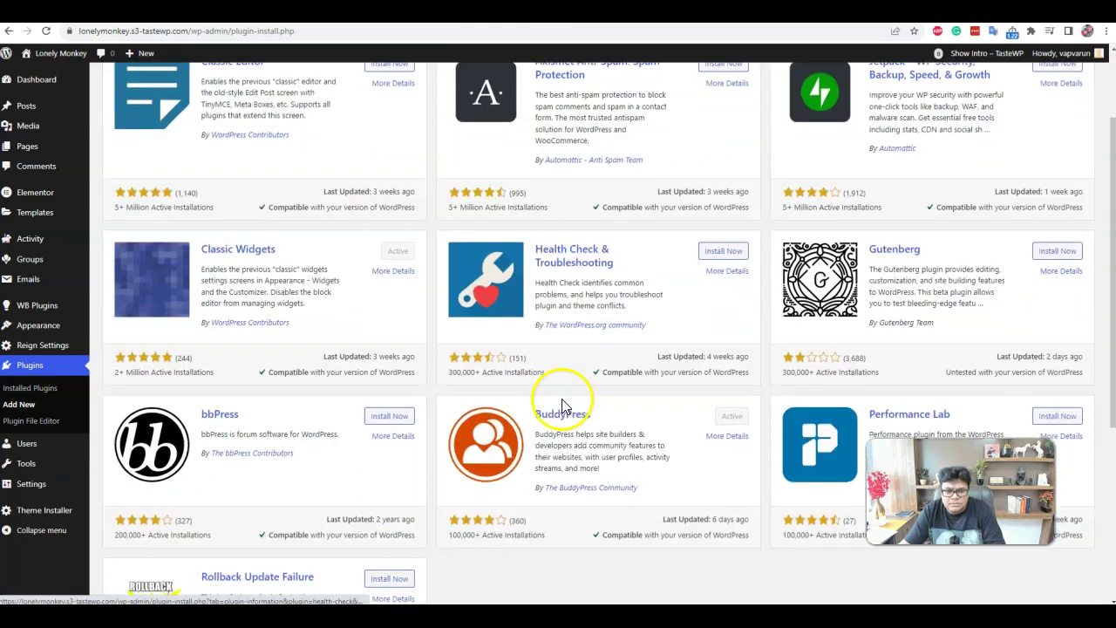
pyautogui.click(388, 417)
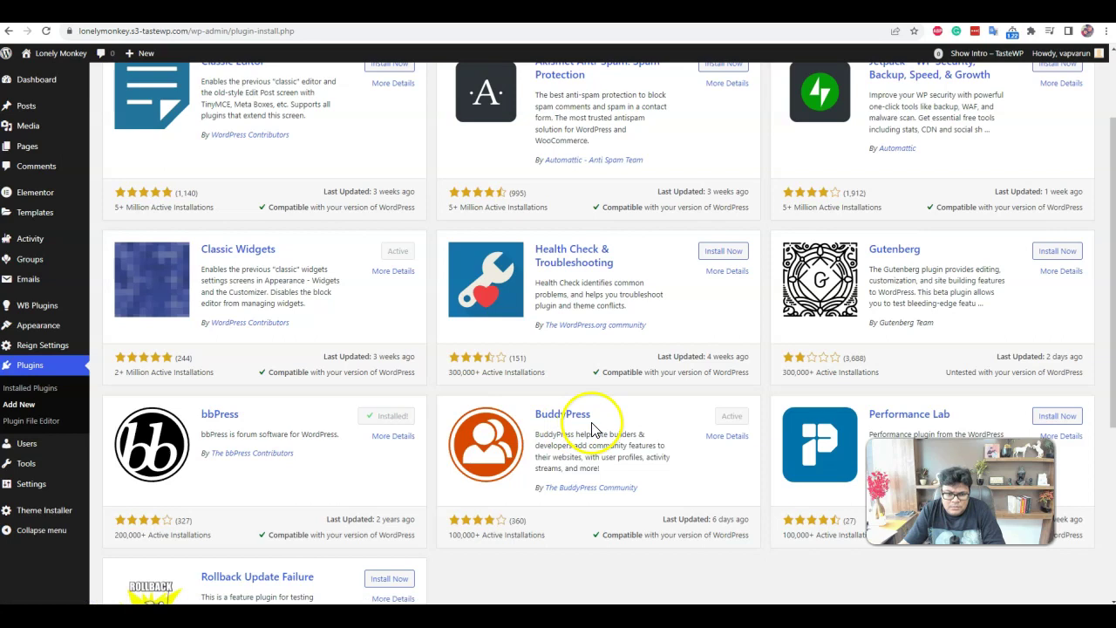
pyautogui.click(411, 416)
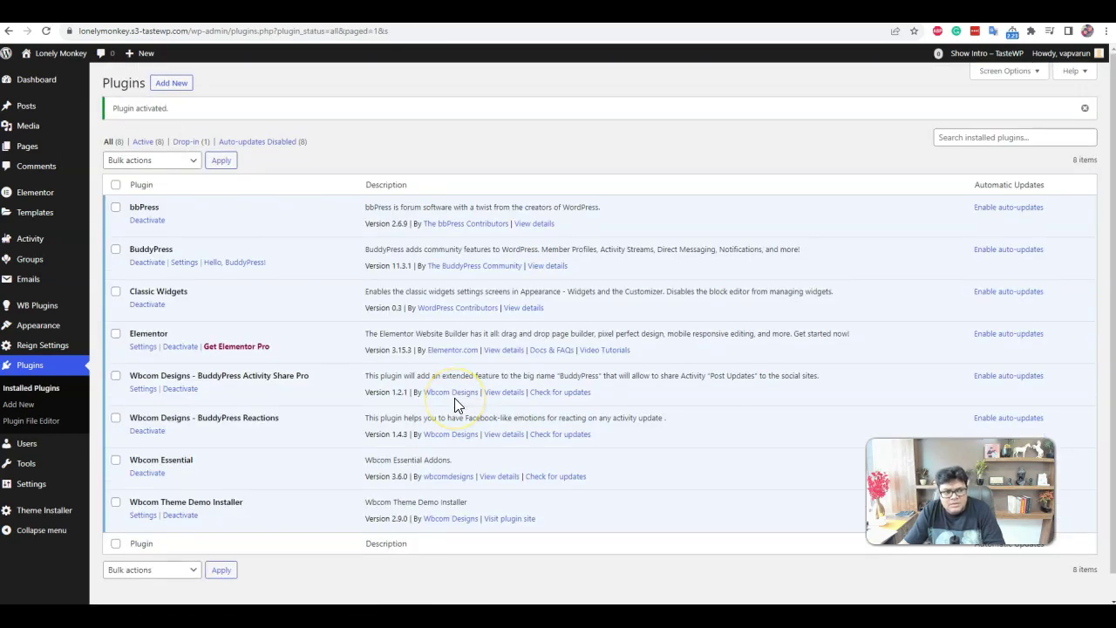
# - Search 'rtmedia', then install and activate rtMedia for WordPress, BuddyPress and bbPress
pyautogui.click(173, 86)
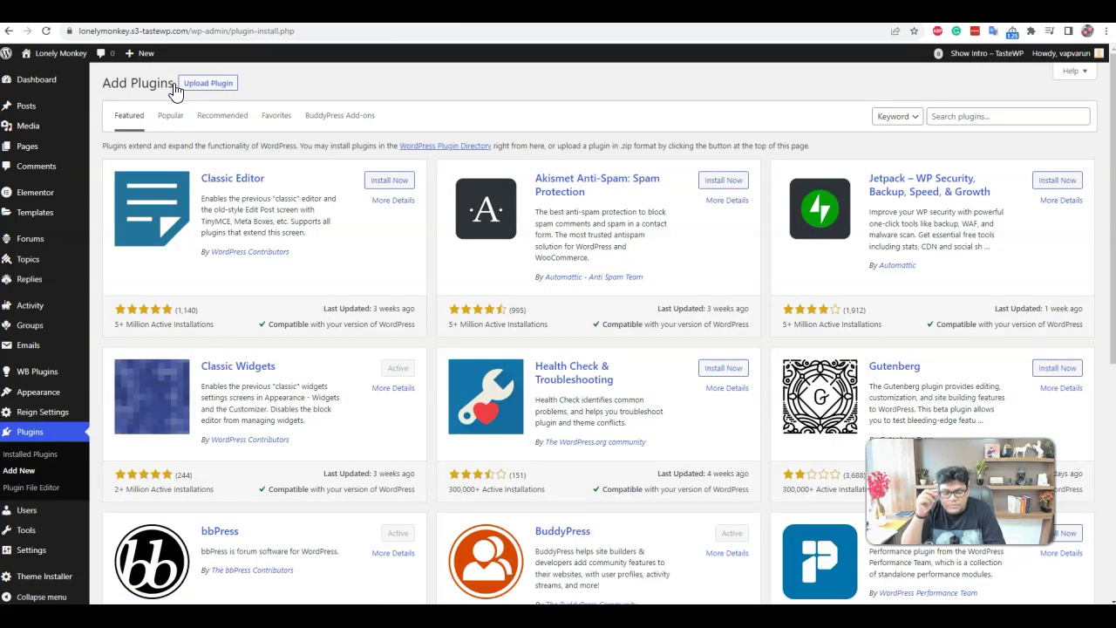
pyautogui.scroll(-3, 692, 257)
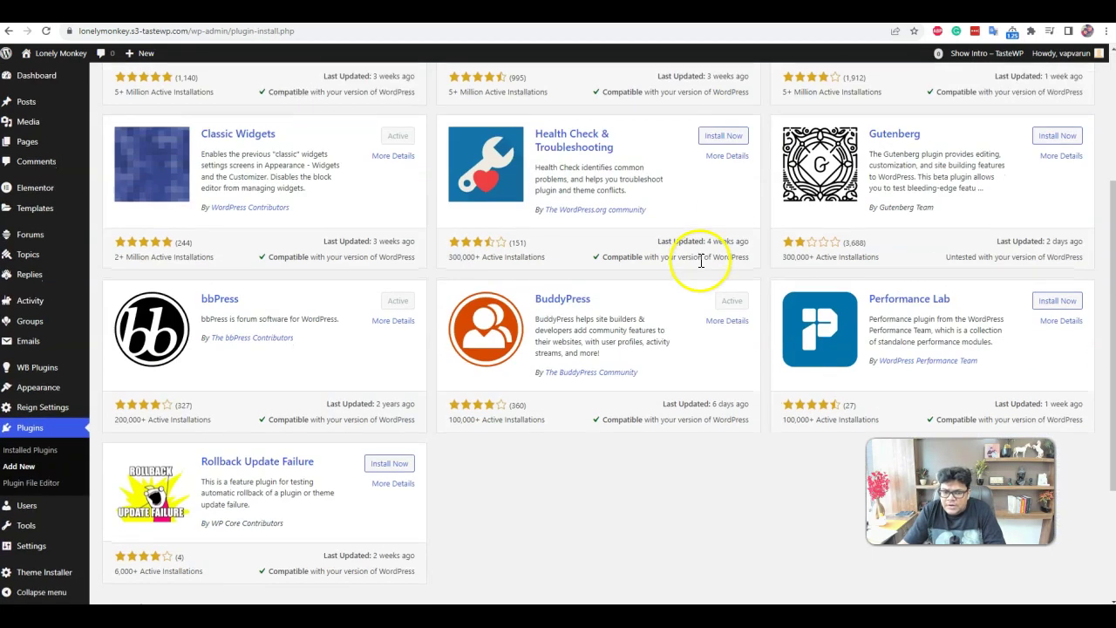
pyautogui.scroll(3, 785, 231)
pyautogui.click(952, 111)
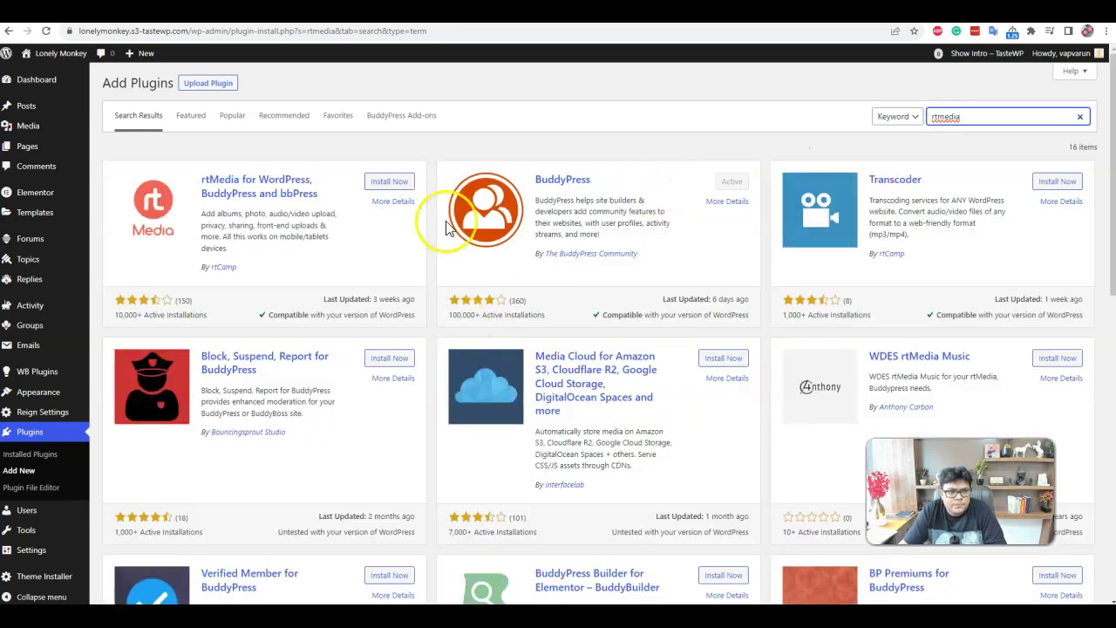
pyautogui.click(391, 182)
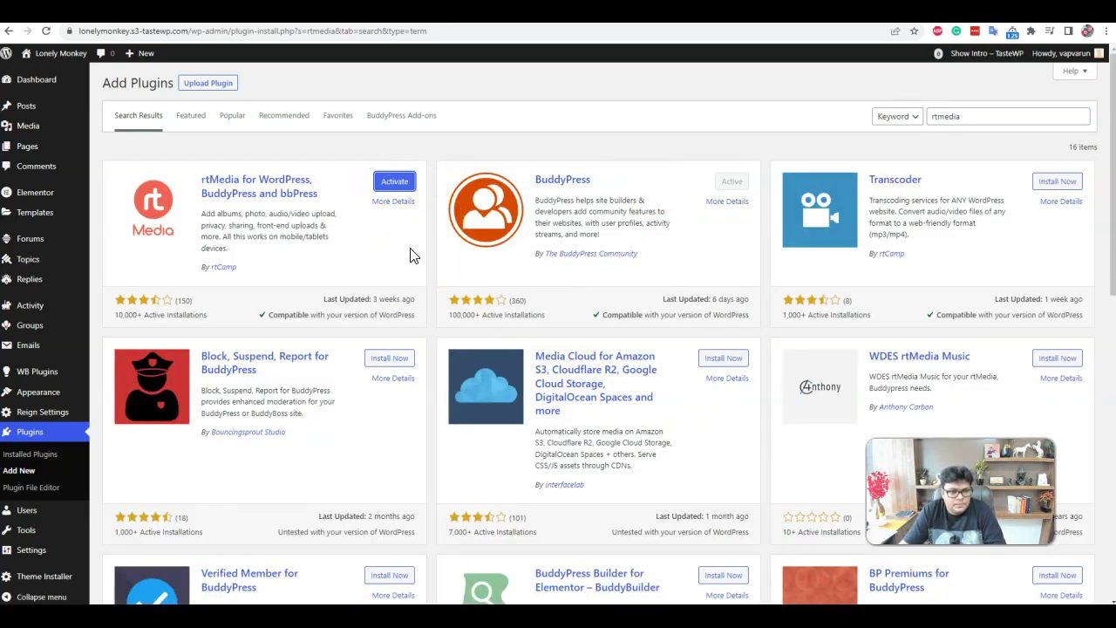
pyautogui.click(398, 183)
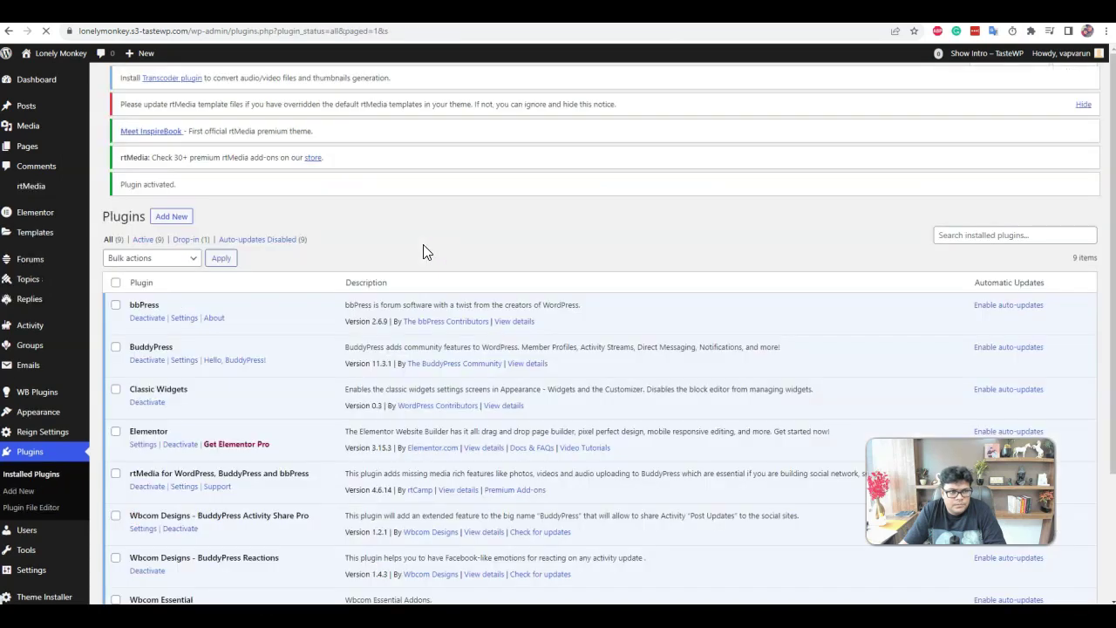
# - Reopen the Reign BuddyPress import to confirm bbPress and rtMedia are active, with only WooCommerce missing
pyautogui.scroll(-3, 67, 474)
pyautogui.click(43, 570)
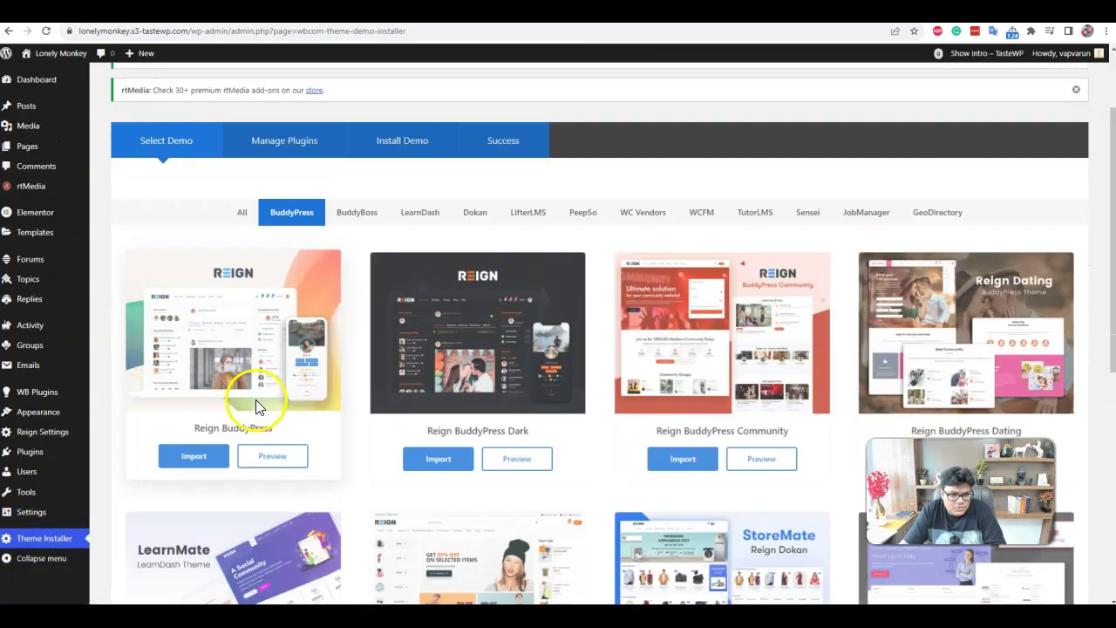
pyautogui.scroll(-2, 218, 353)
pyautogui.click(217, 348)
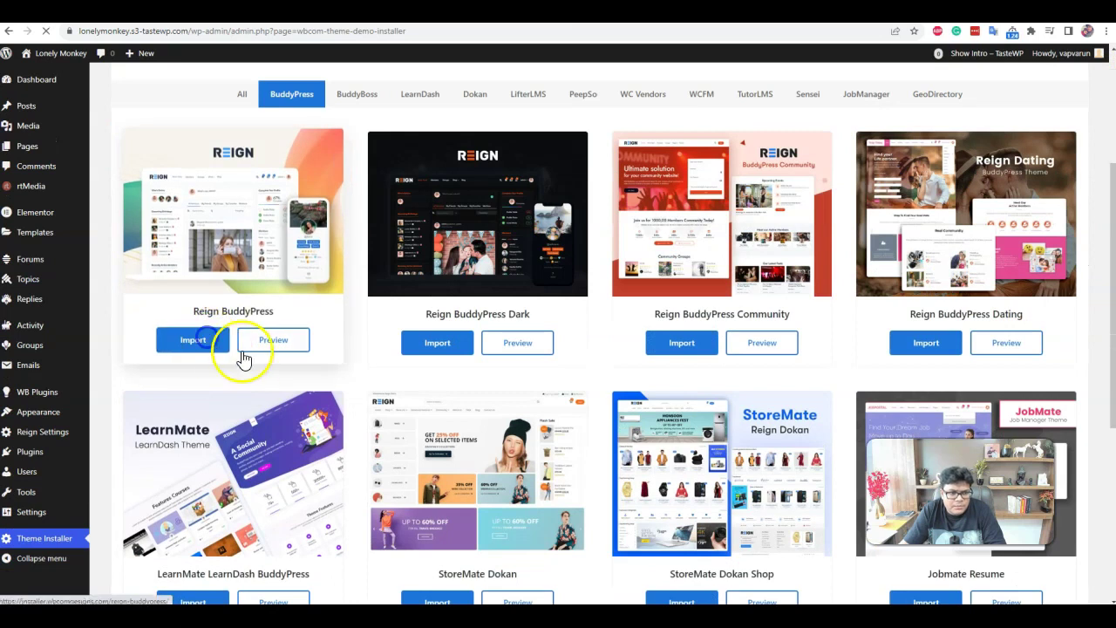
pyautogui.scroll(-2, 353, 439)
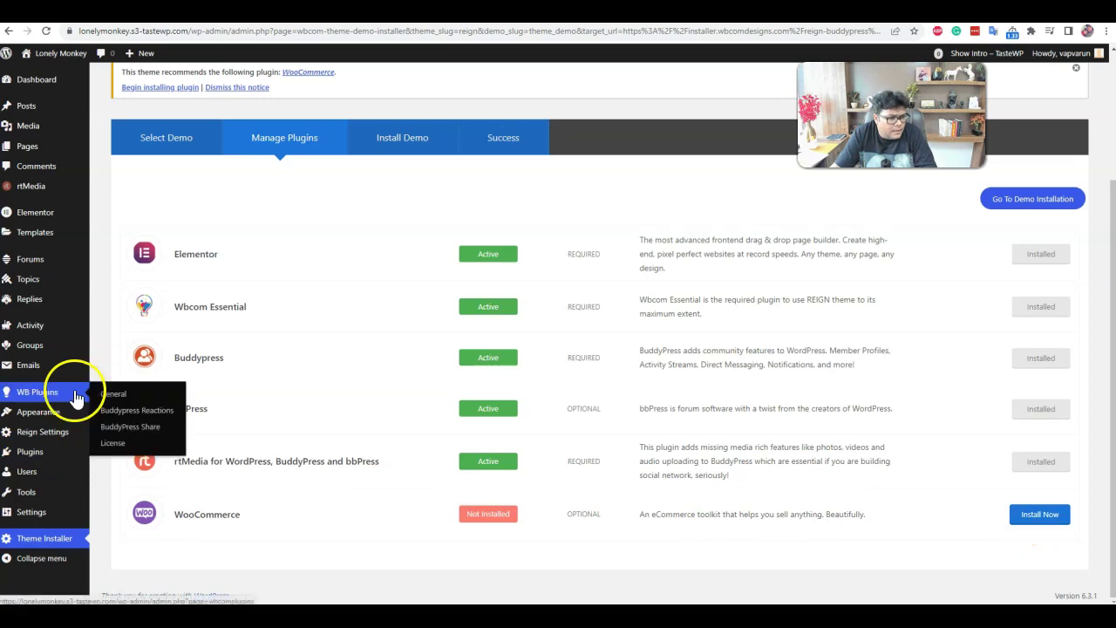
# - Install and activate WooCommerce from the Popular tab of Add New plugins
pyautogui.click(111, 455)
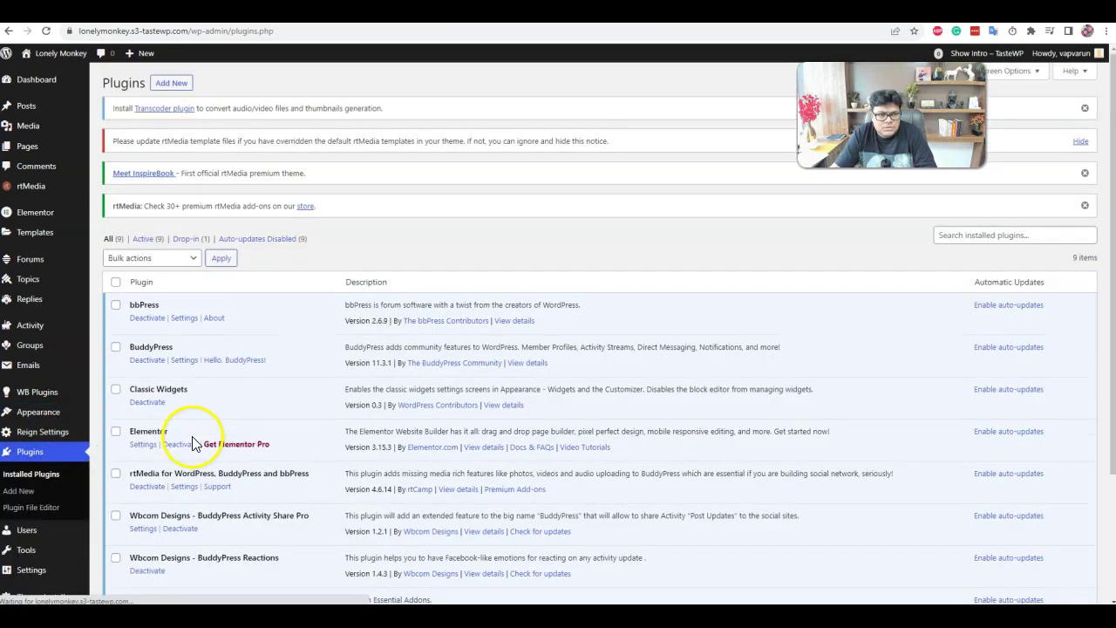
pyautogui.scroll(-3, 261, 392)
pyautogui.scroll(3, 282, 356)
pyautogui.click(171, 82)
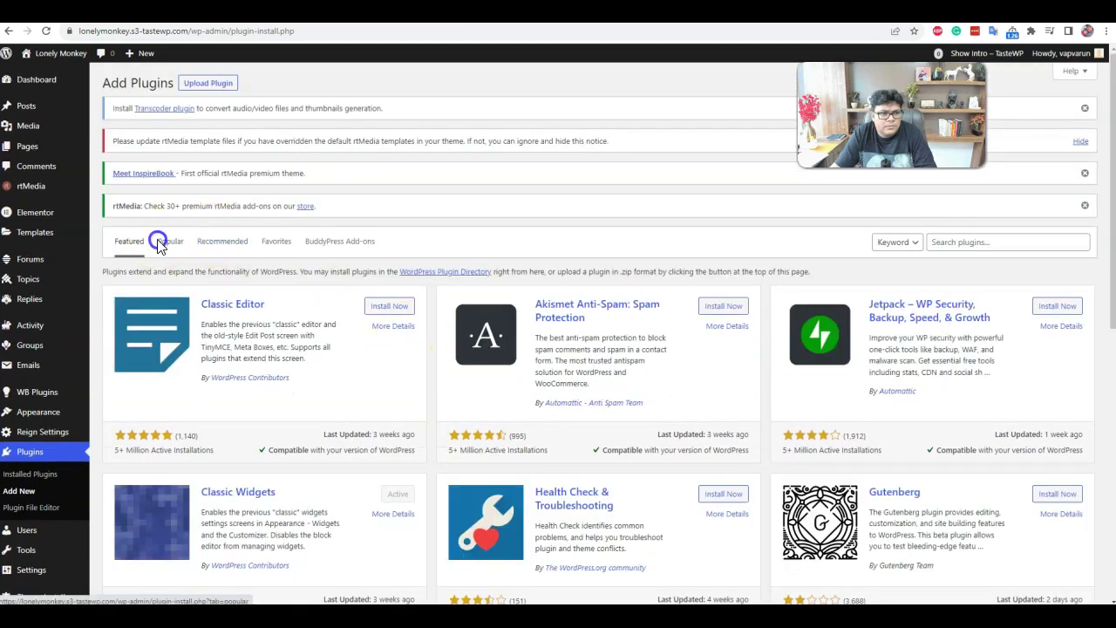
pyautogui.click(180, 248)
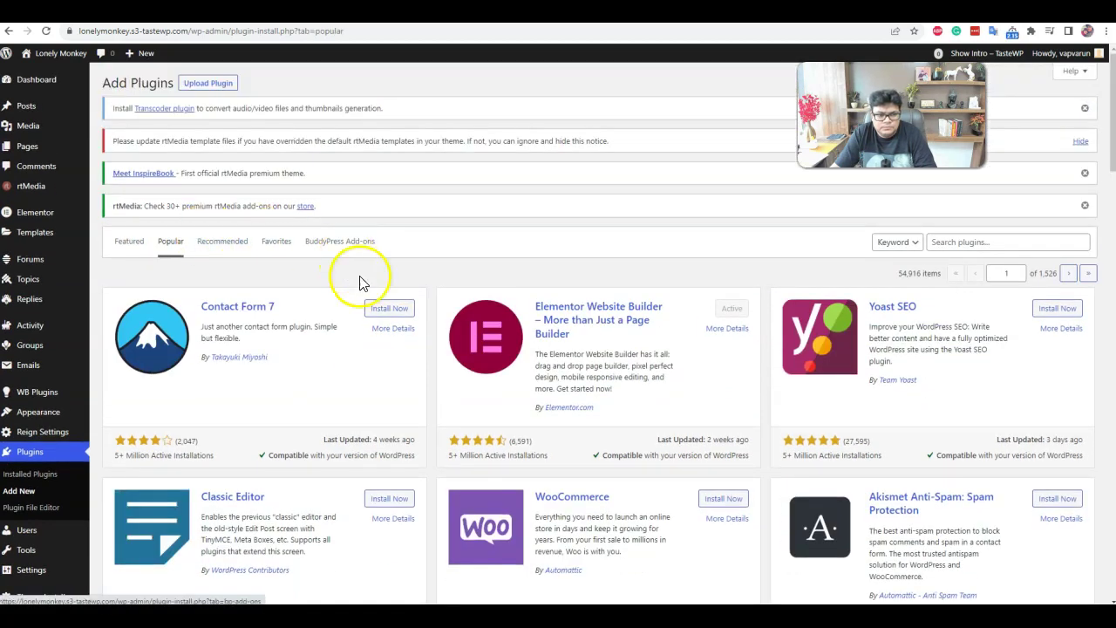
pyautogui.scroll(-2, 610, 349)
pyautogui.click(724, 382)
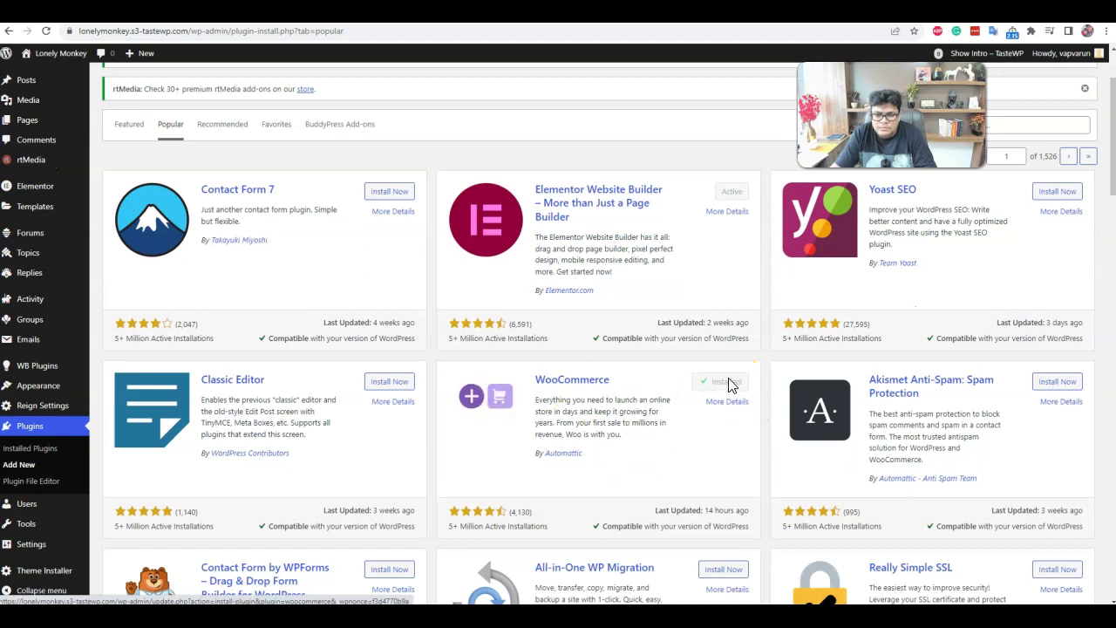
pyautogui.click(715, 382)
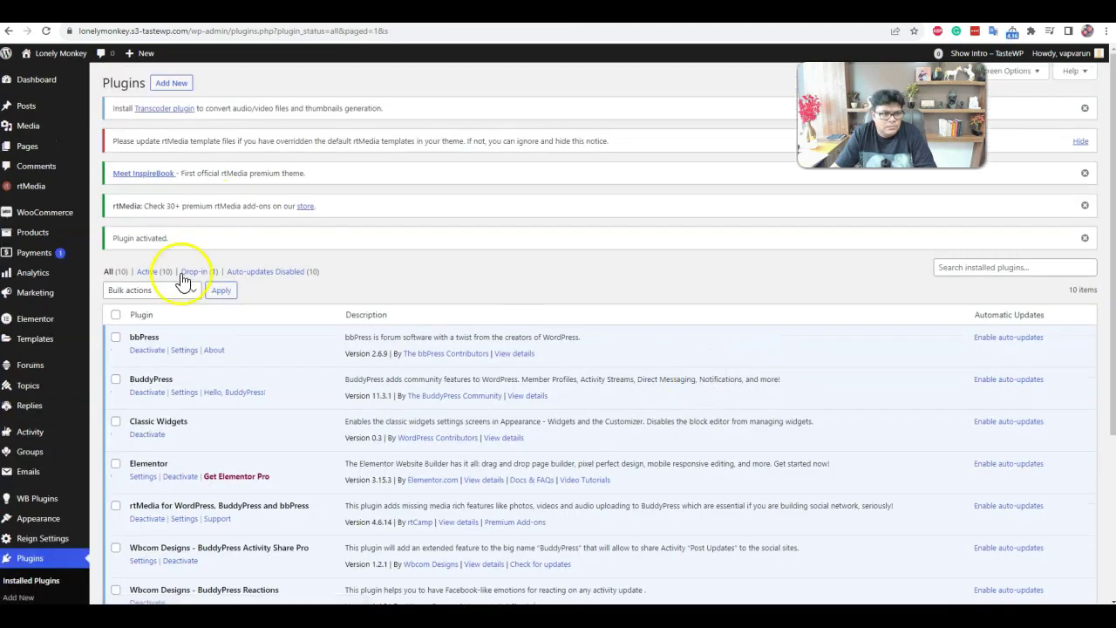
pyautogui.scroll(-3, 179, 279)
# - Run the Reign BuddyPress demo installation from the Theme Installer through to the Congratulations step
pyautogui.click(45, 570)
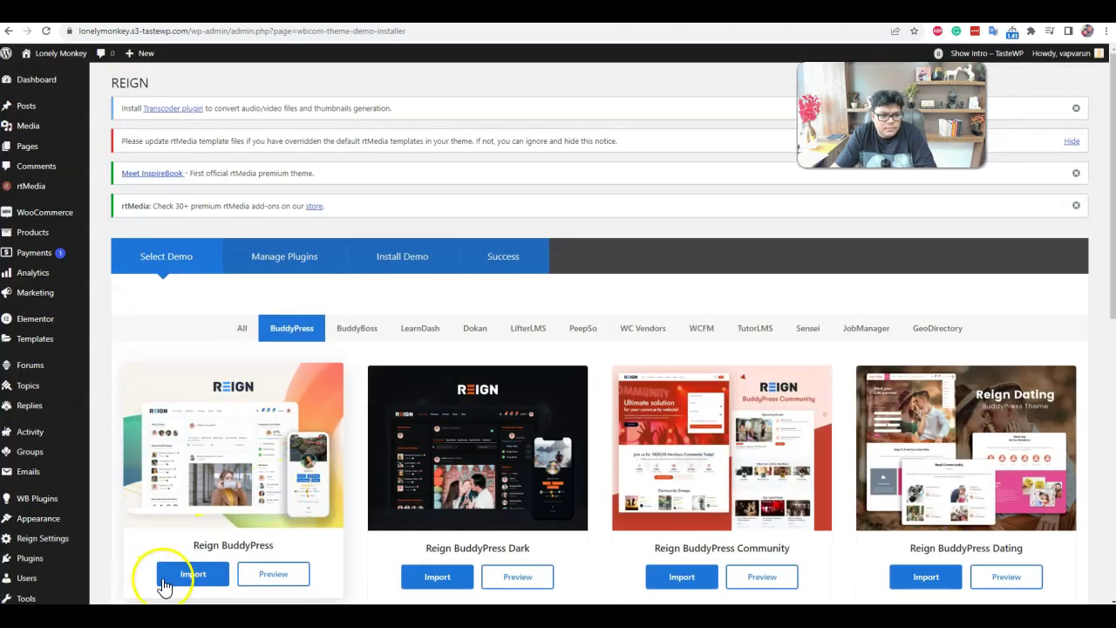
pyautogui.click(183, 576)
pyautogui.scroll(-2, 326, 444)
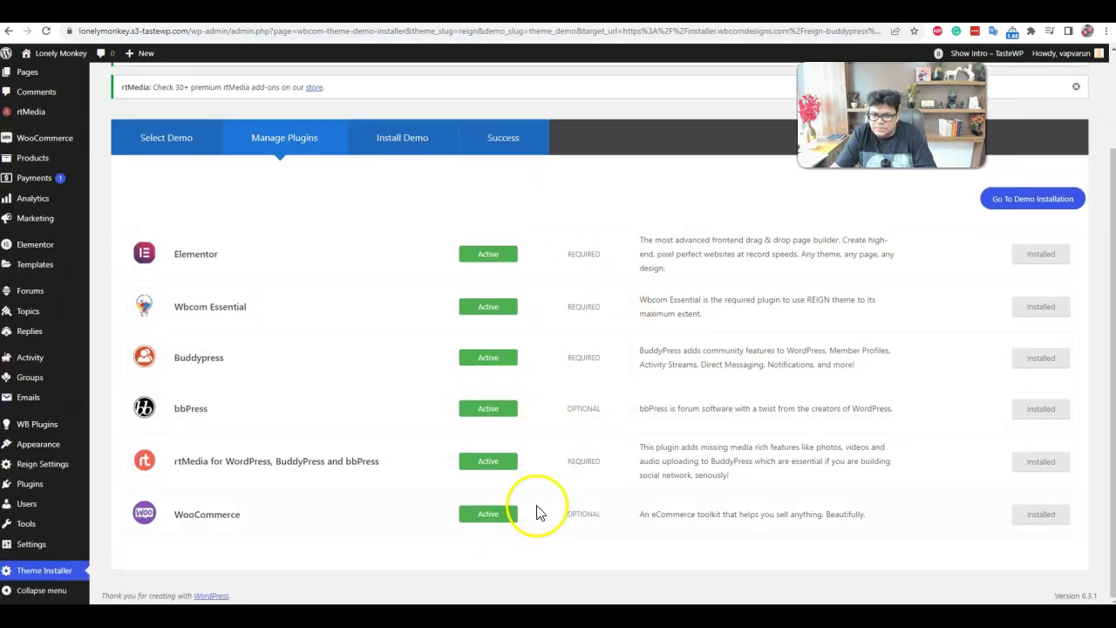
pyautogui.click(1018, 205)
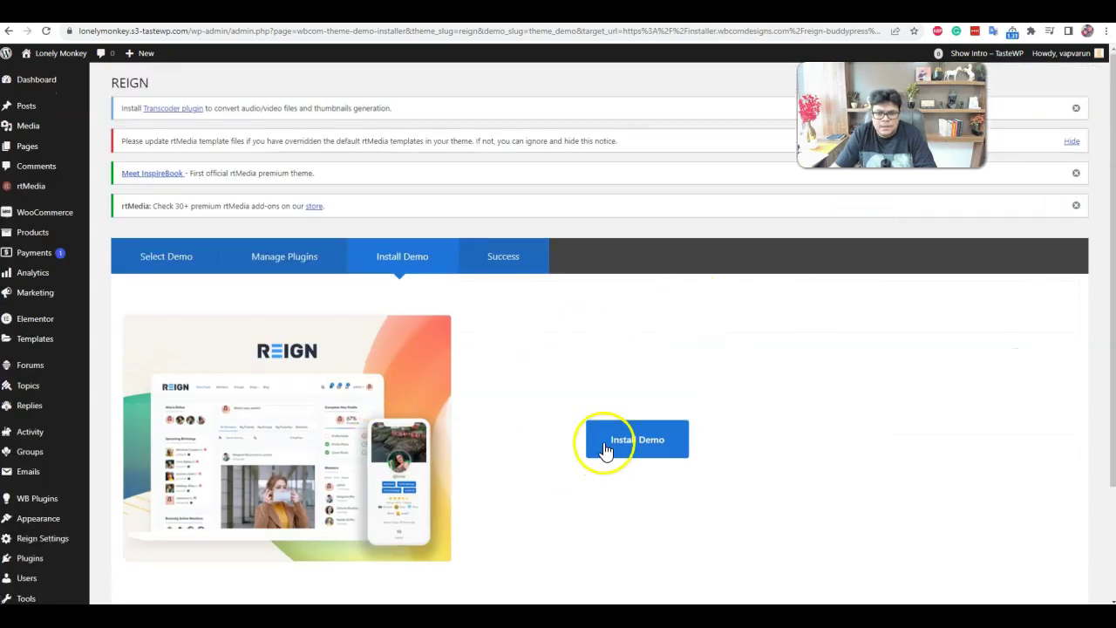
pyautogui.click(606, 449)
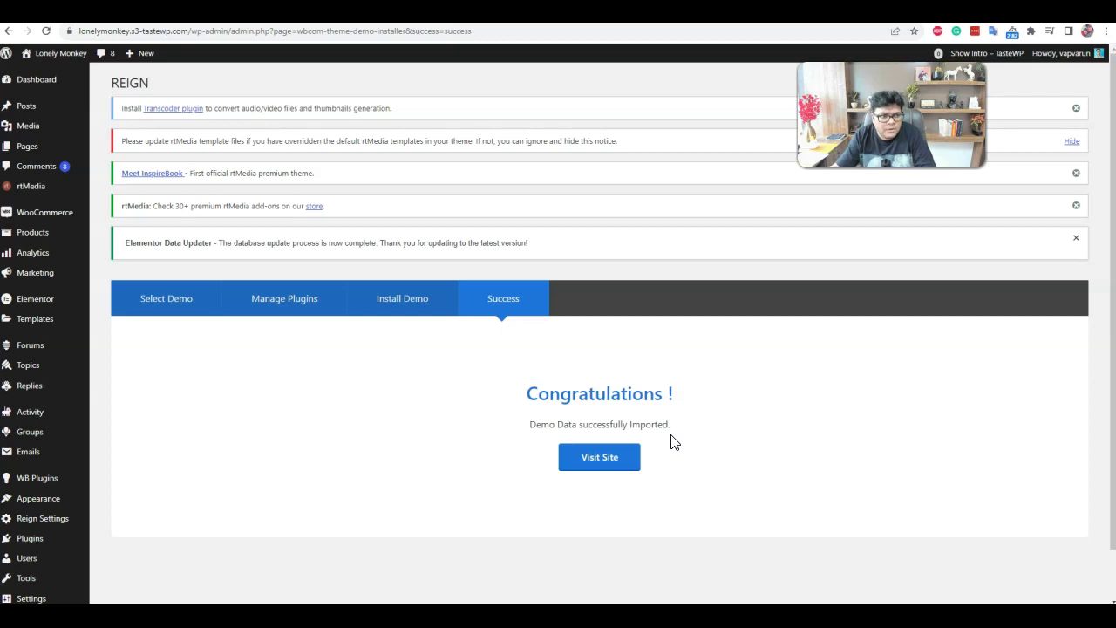
# - Open the live site's front-end news feed and scroll through it
pyautogui.click(584, 462)
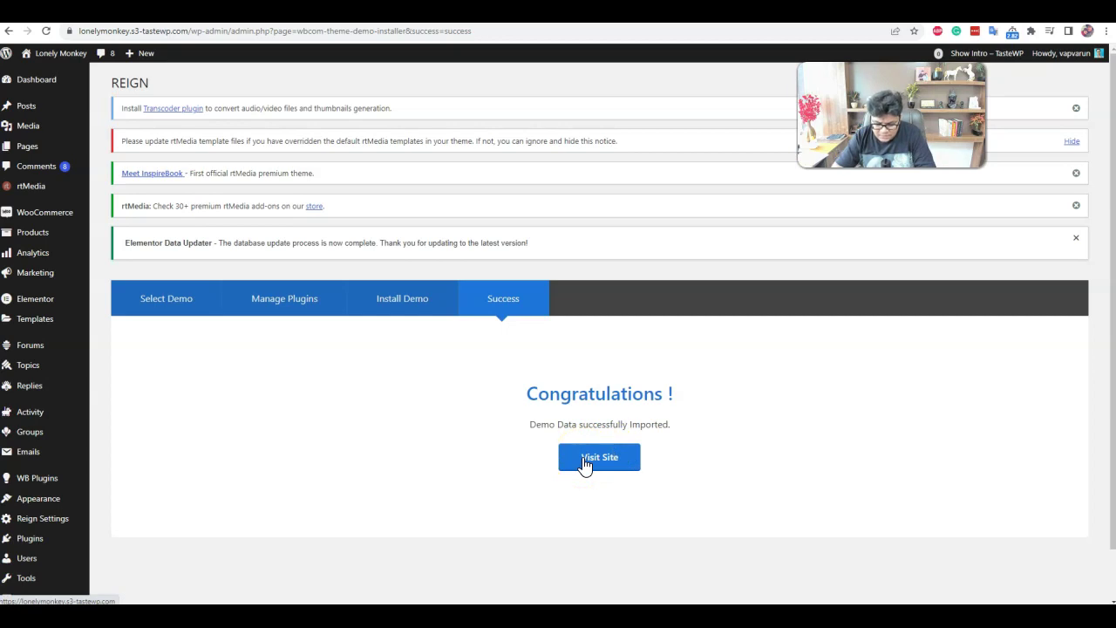
pyautogui.click(598, 457)
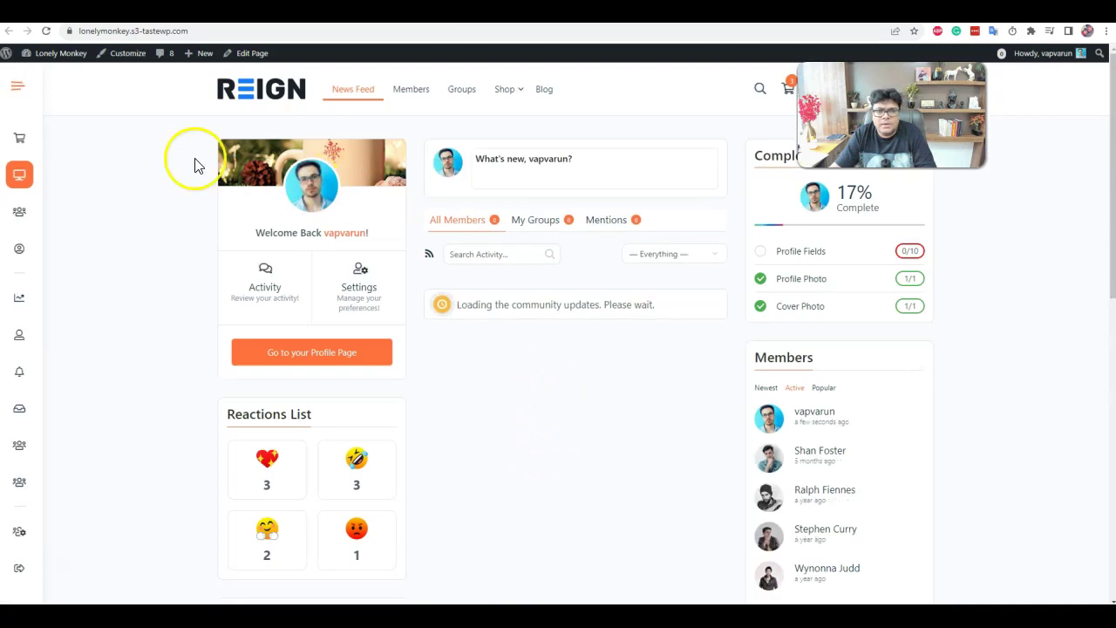
pyautogui.scroll(-5, 568, 357)
pyautogui.scroll(5, 571, 406)
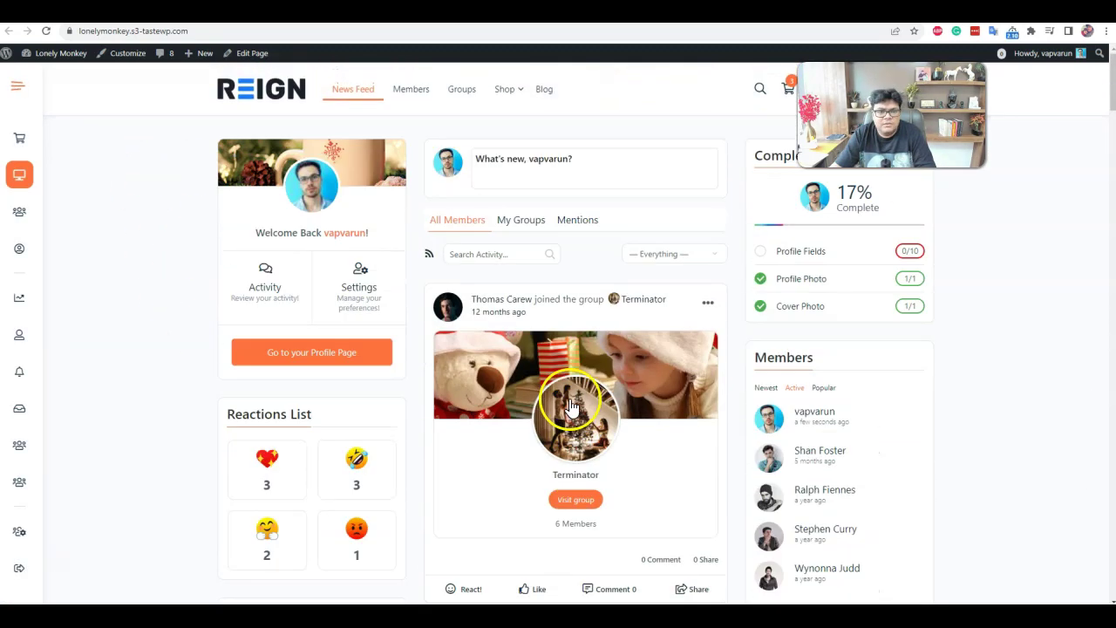
# - Browse the Members and Groups directories, then the Shop and Blog pages
pyautogui.click(410, 96)
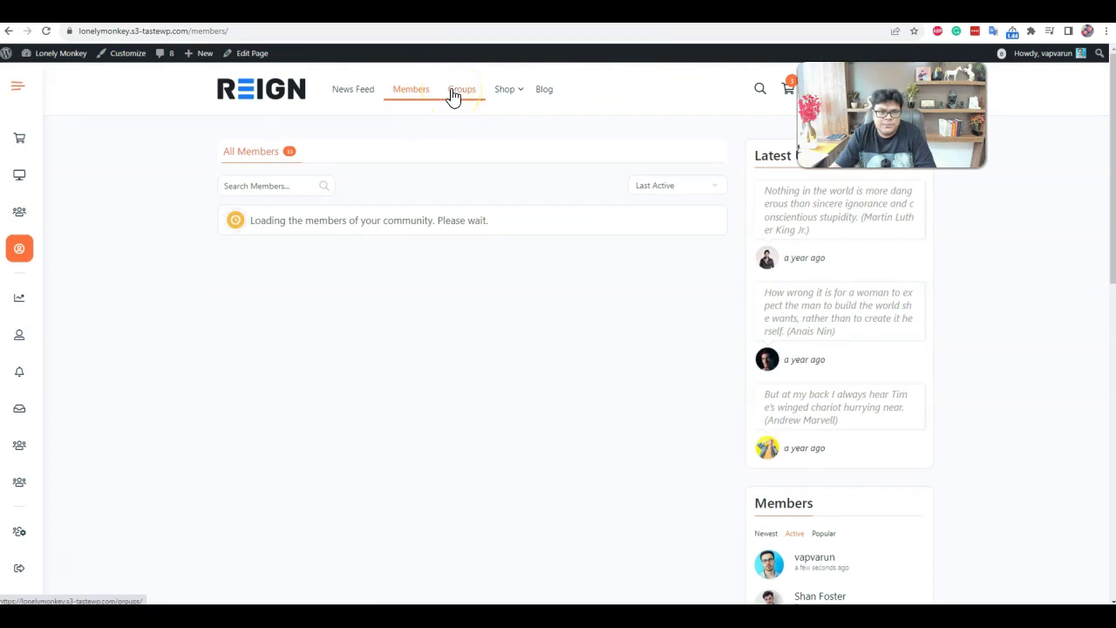
pyautogui.scroll(-5, 448, 410)
pyautogui.scroll(5, 392, 186)
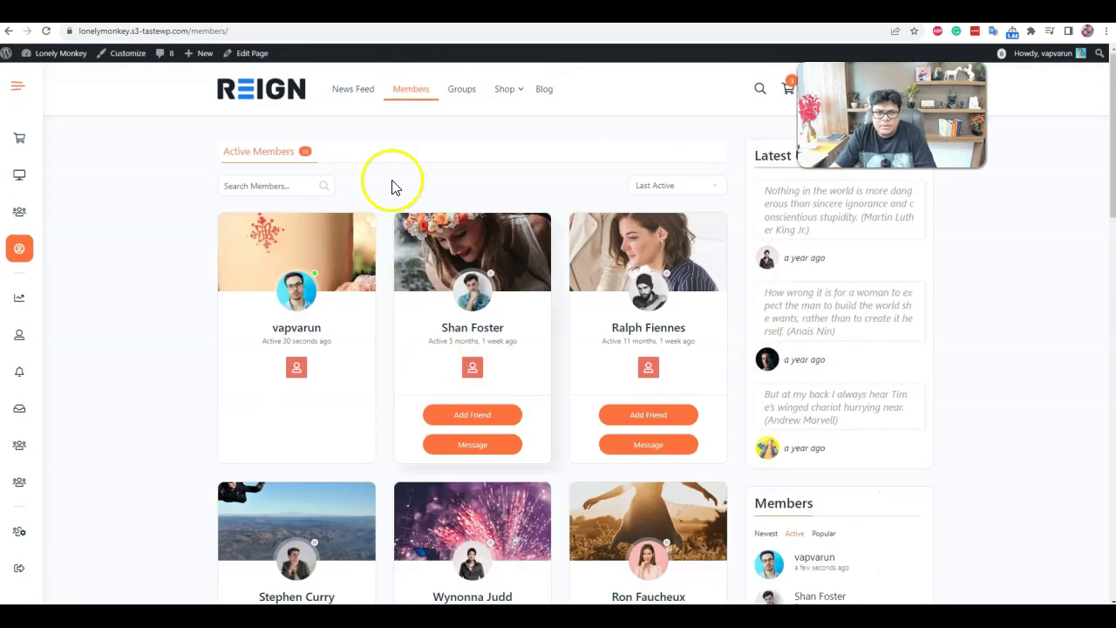
pyautogui.click(465, 93)
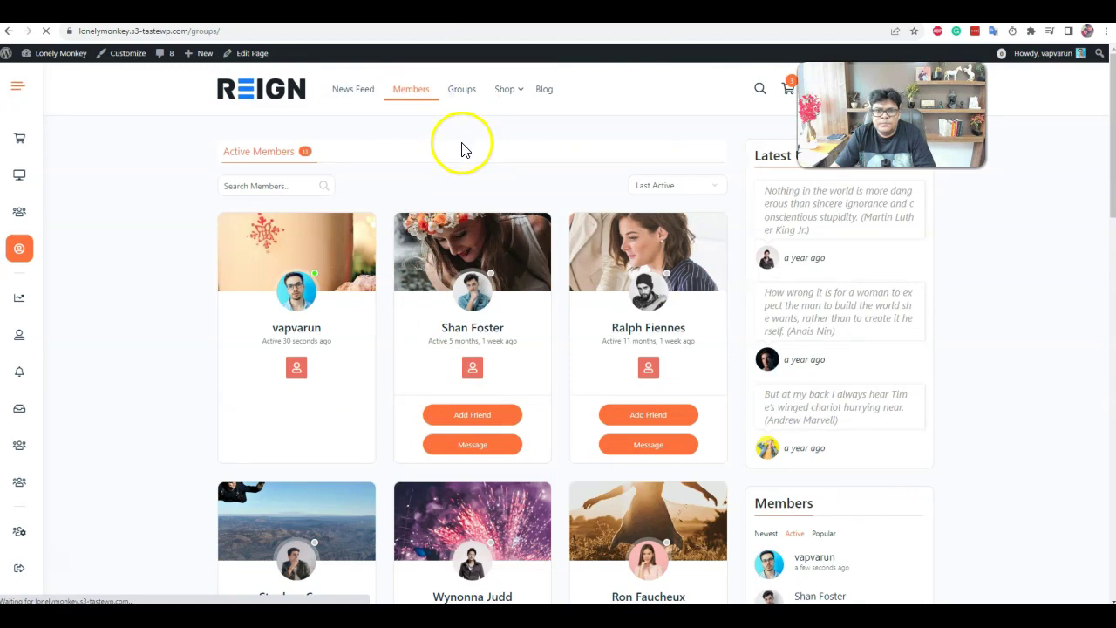
pyautogui.scroll(-4, 517, 393)
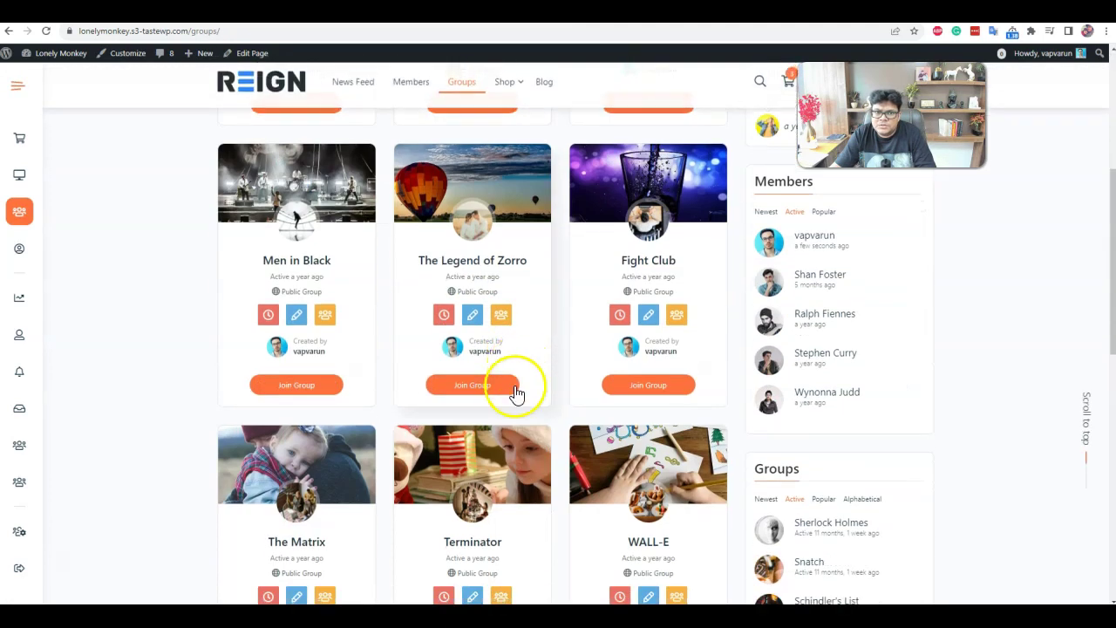
pyautogui.scroll(4, 517, 394)
pyautogui.click(509, 95)
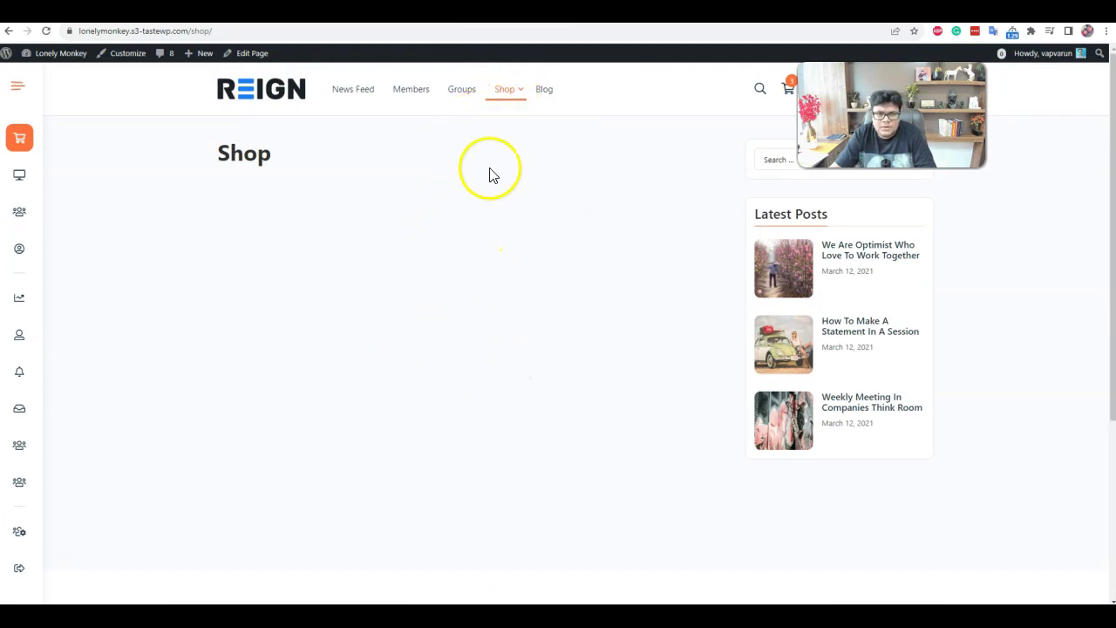
pyautogui.click(543, 91)
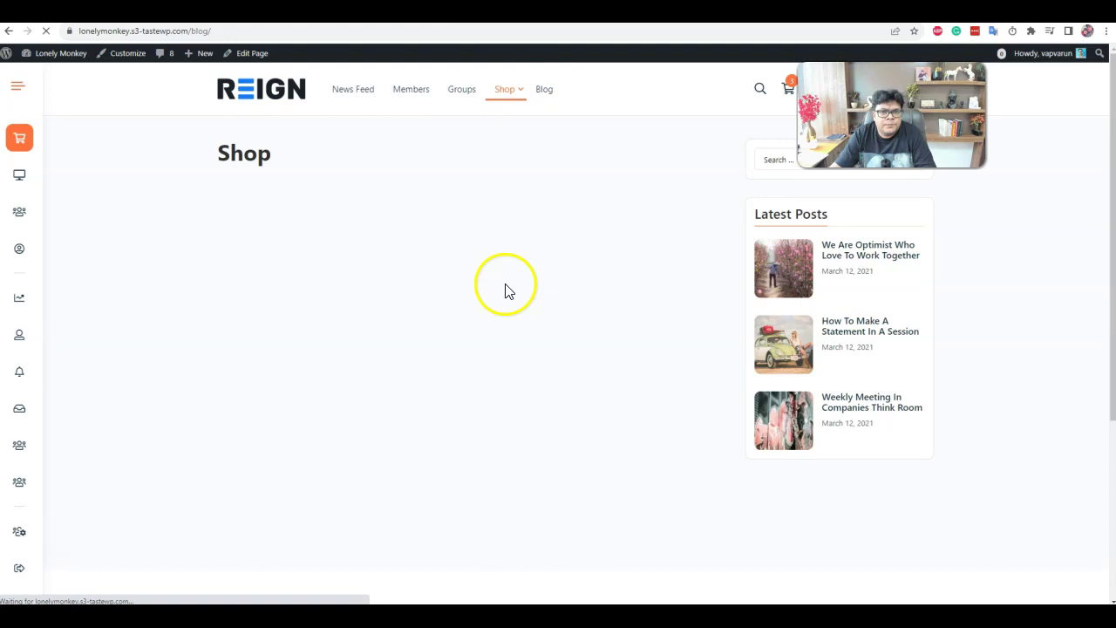
# - Back in the admin, look over All Posts, then re-save the Reading settings
pyautogui.click(55, 81)
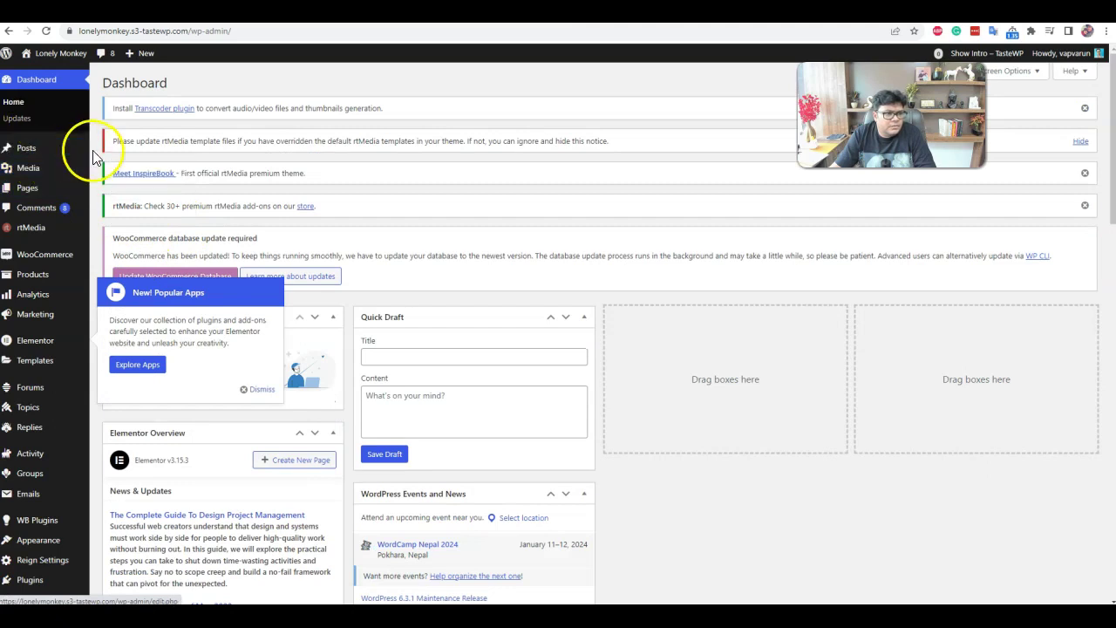
pyautogui.moveTo(82, 149)
pyautogui.click(139, 148)
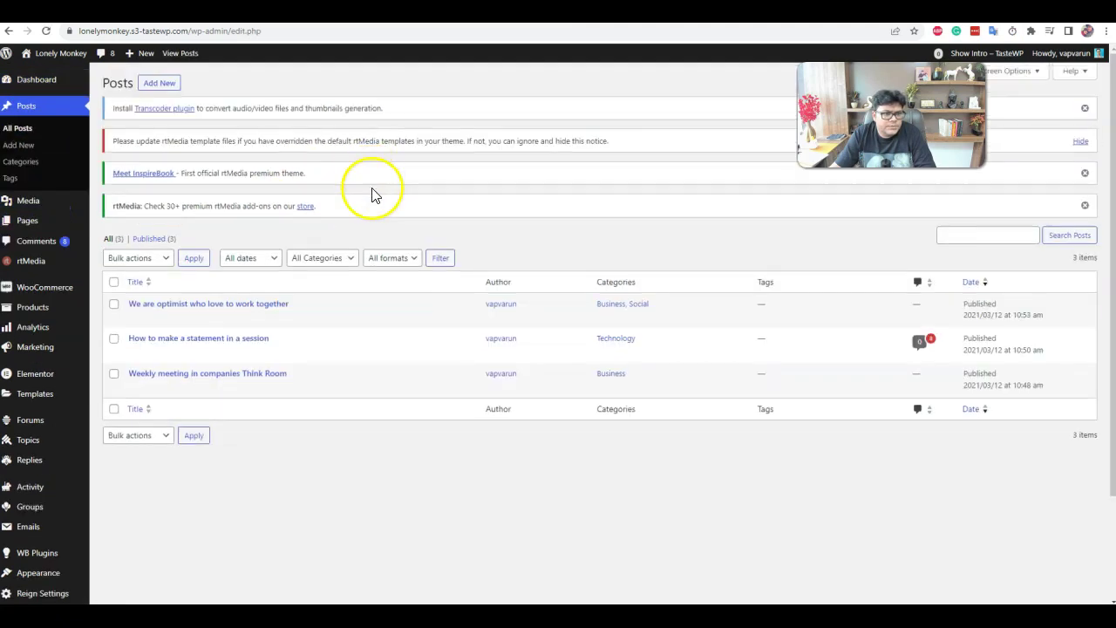
pyautogui.scroll(-1, 88, 521)
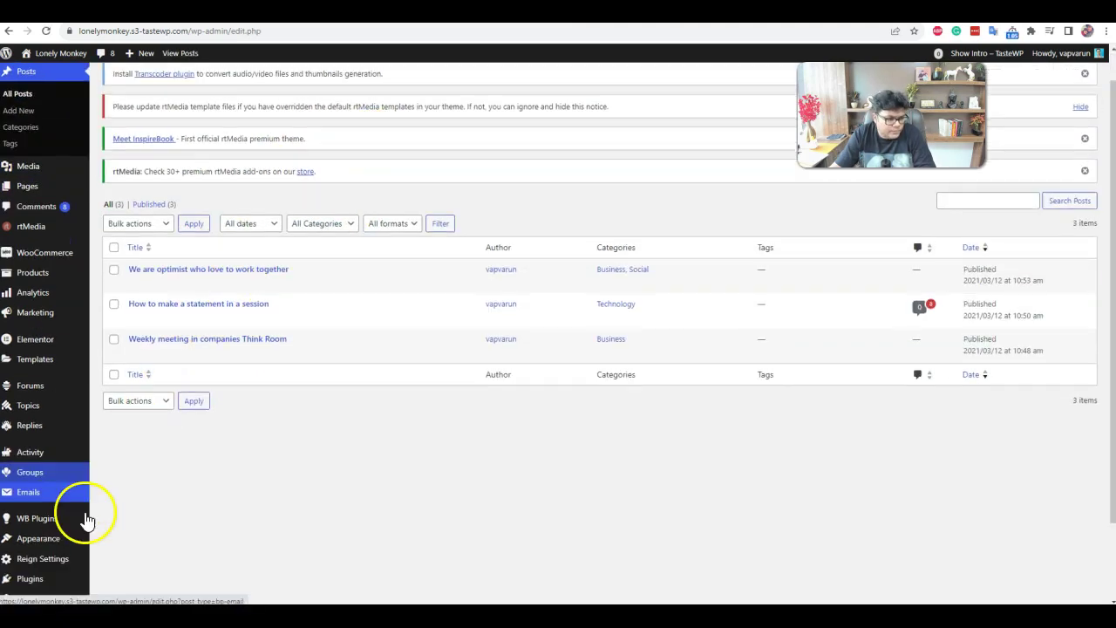
pyautogui.scroll(-2, 87, 521)
pyautogui.moveTo(50, 543)
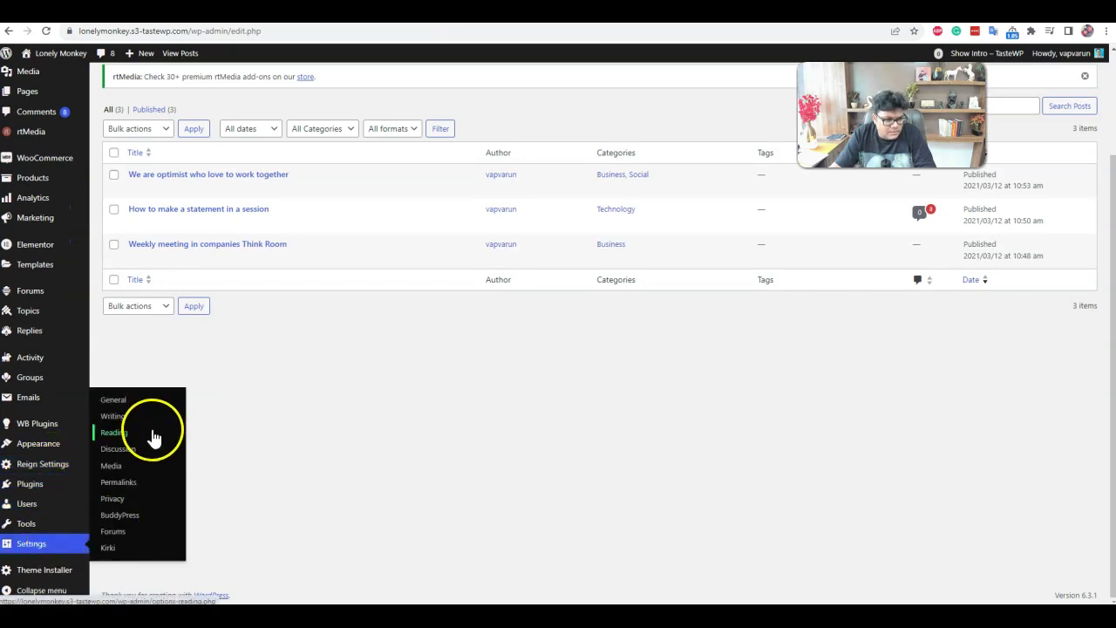
pyautogui.click(134, 438)
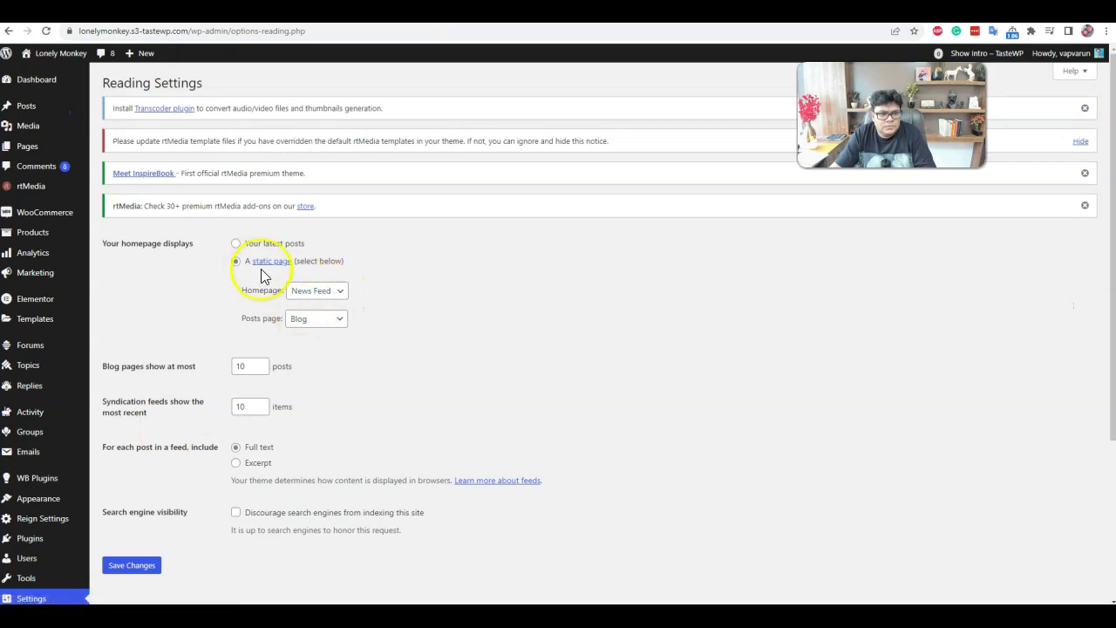
pyautogui.click(139, 564)
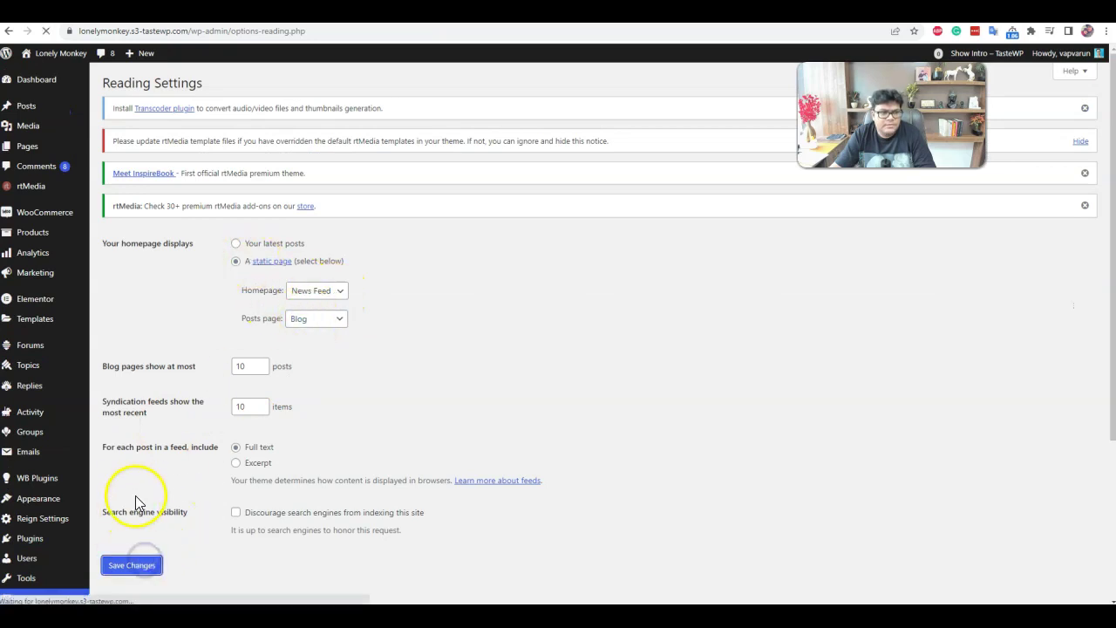
# - Re-save the Permalink settings to refresh the /%postname%/ structure
pyautogui.scroll(-3, 129, 463)
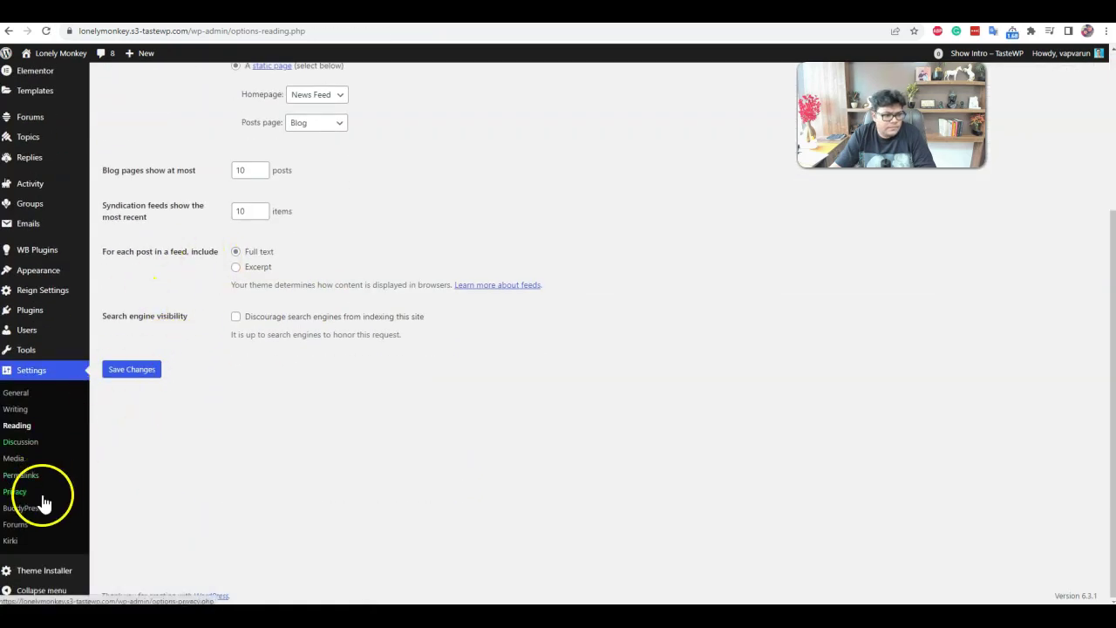
pyautogui.click(21, 474)
pyautogui.scroll(-3, 392, 356)
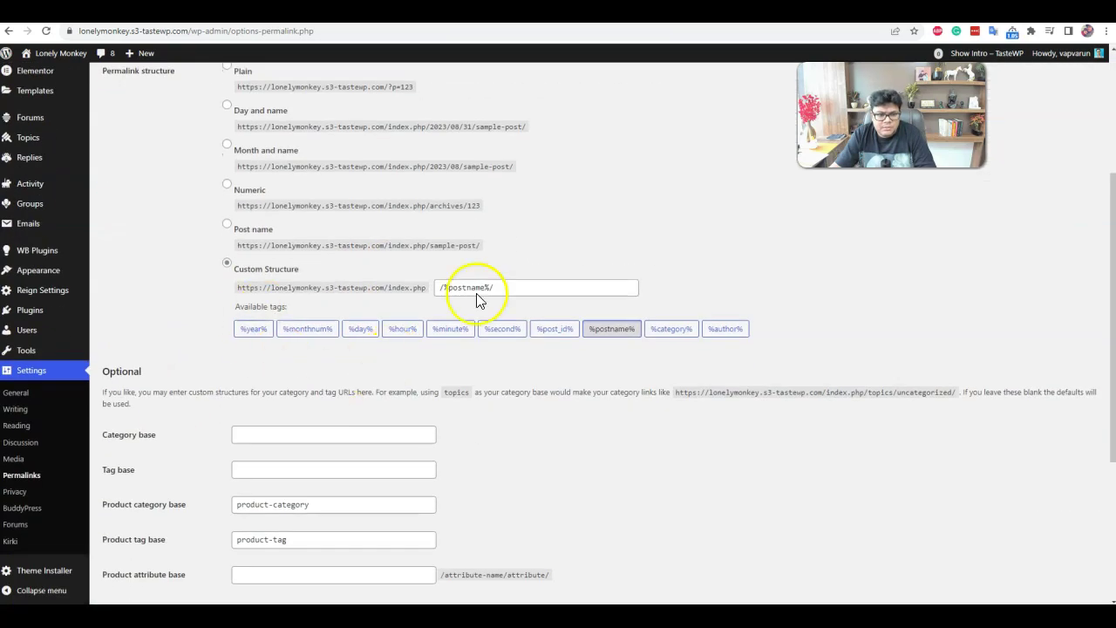
pyautogui.scroll(-3, 287, 299)
pyautogui.click(131, 546)
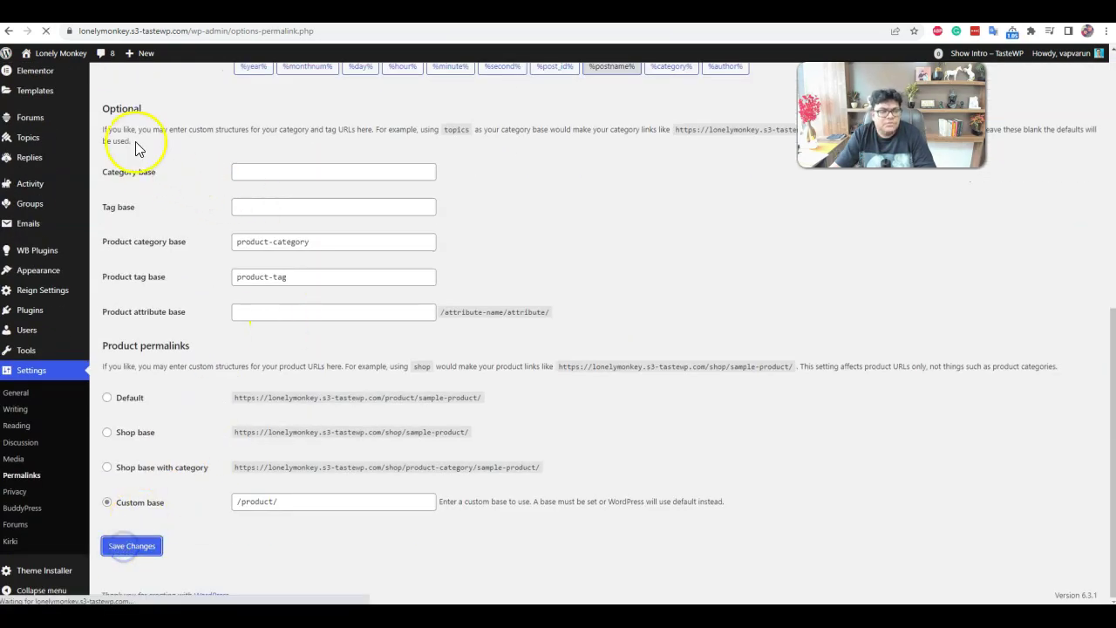
# - View the live site's news feed and its Blog page
pyautogui.moveTo(48, 54)
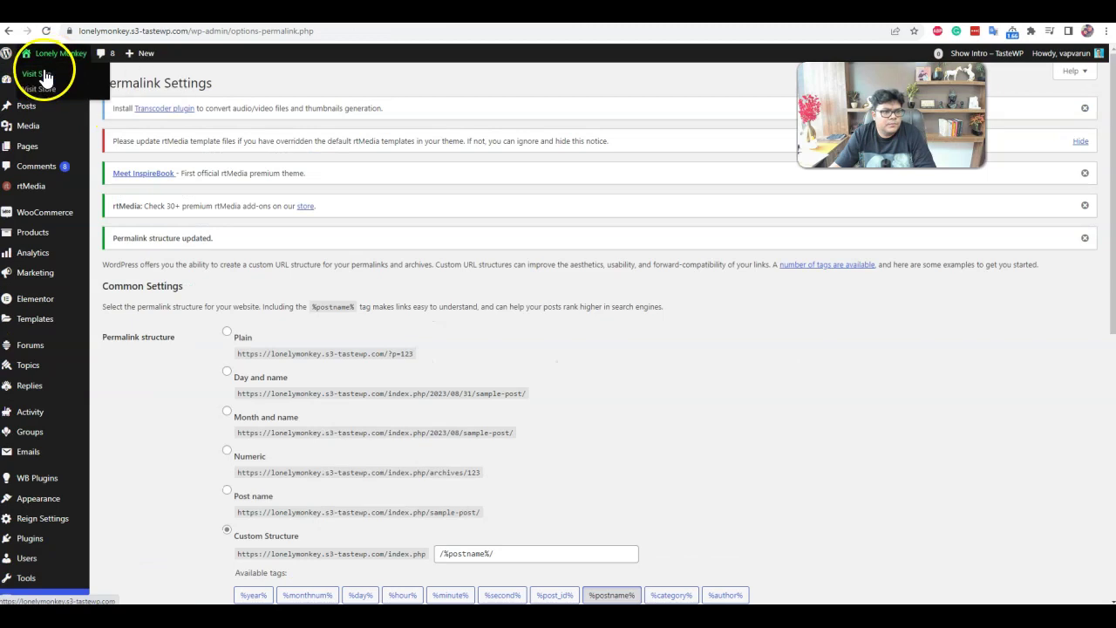
pyautogui.click(44, 75)
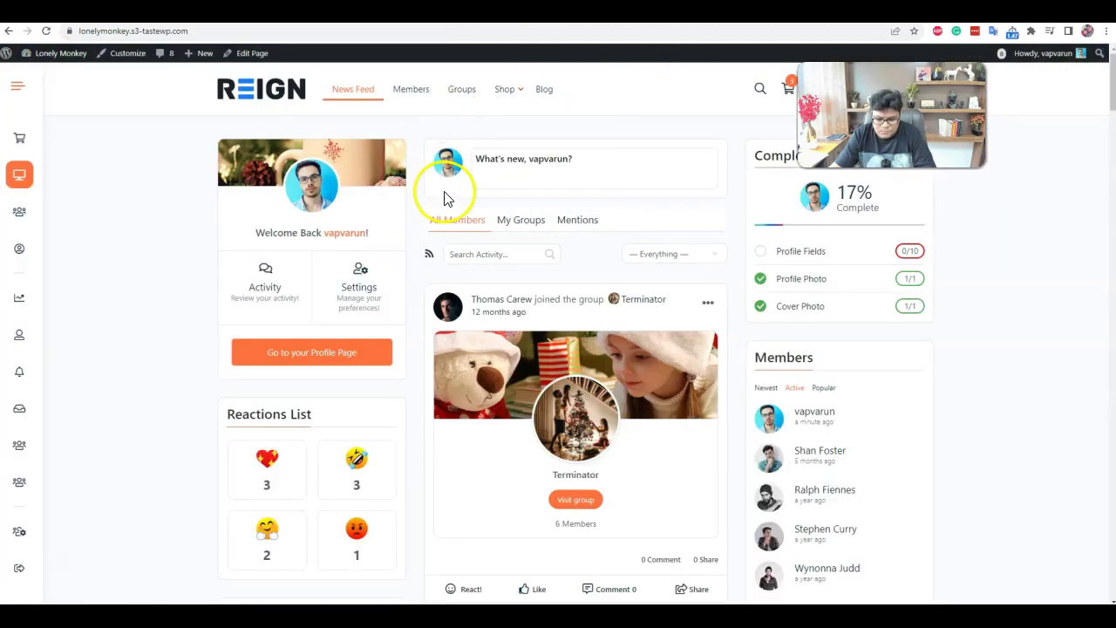
pyautogui.scroll(-2, 349, 157)
pyautogui.scroll(1, 29, 224)
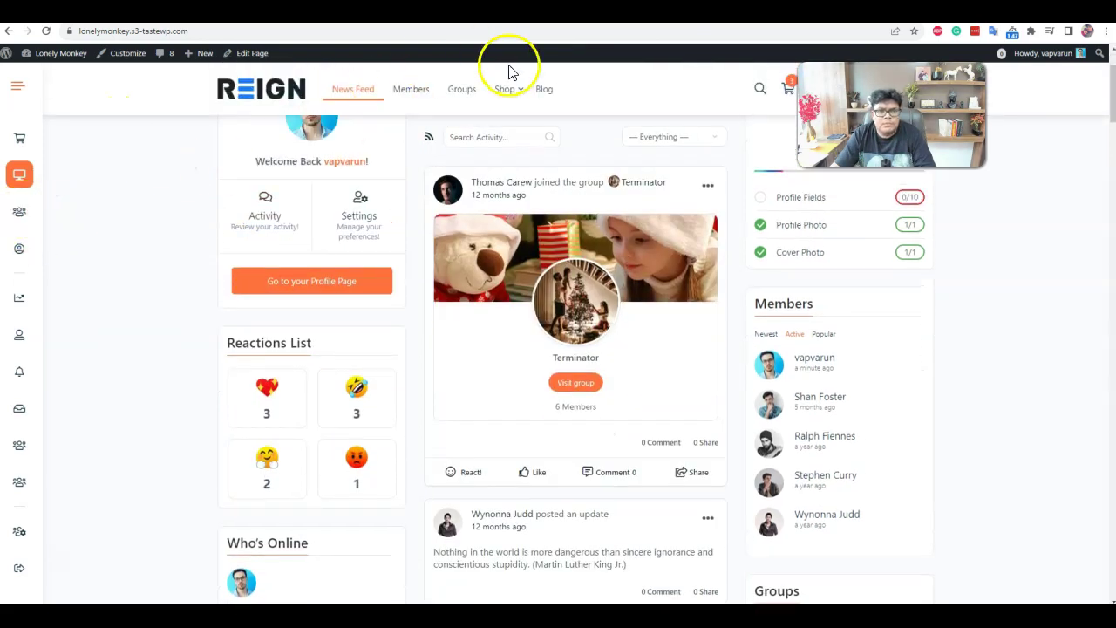
pyautogui.click(547, 88)
pyautogui.scroll(-10, 398, 354)
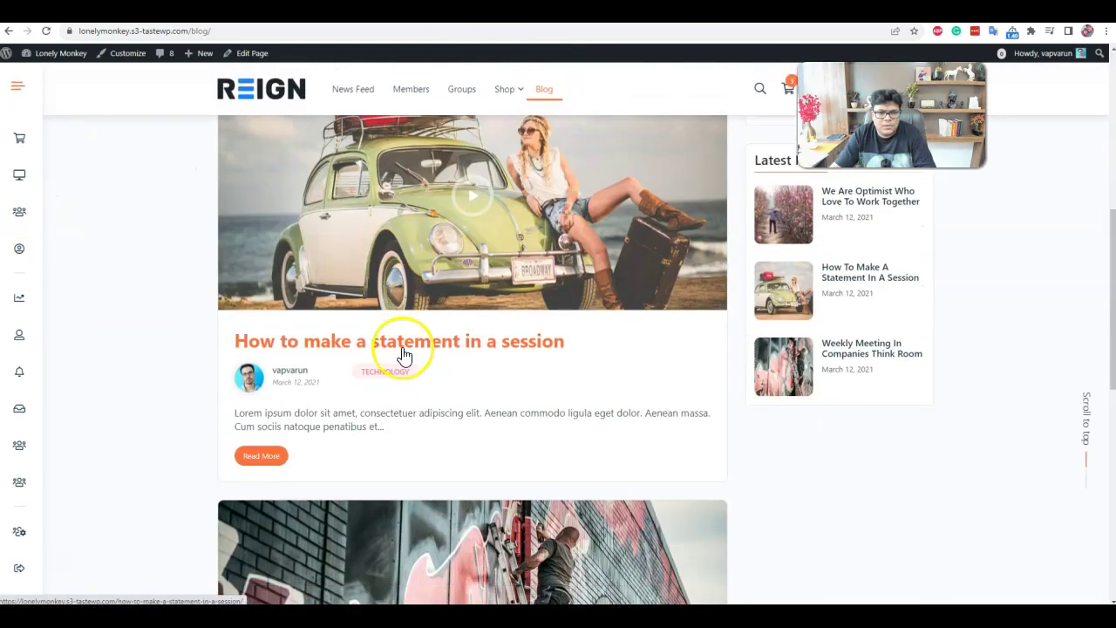
pyautogui.scroll(10, 447, 375)
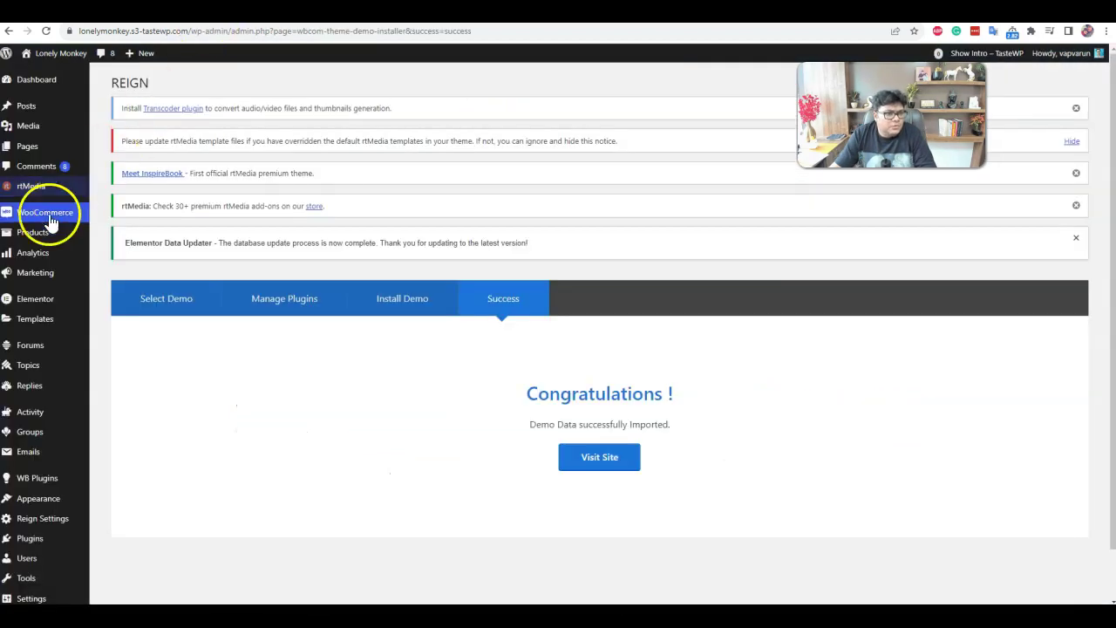
# - Check All Products in the admin, then view the front-end Shop listing all 6 products
pyautogui.moveTo(48, 231)
pyautogui.click(122, 235)
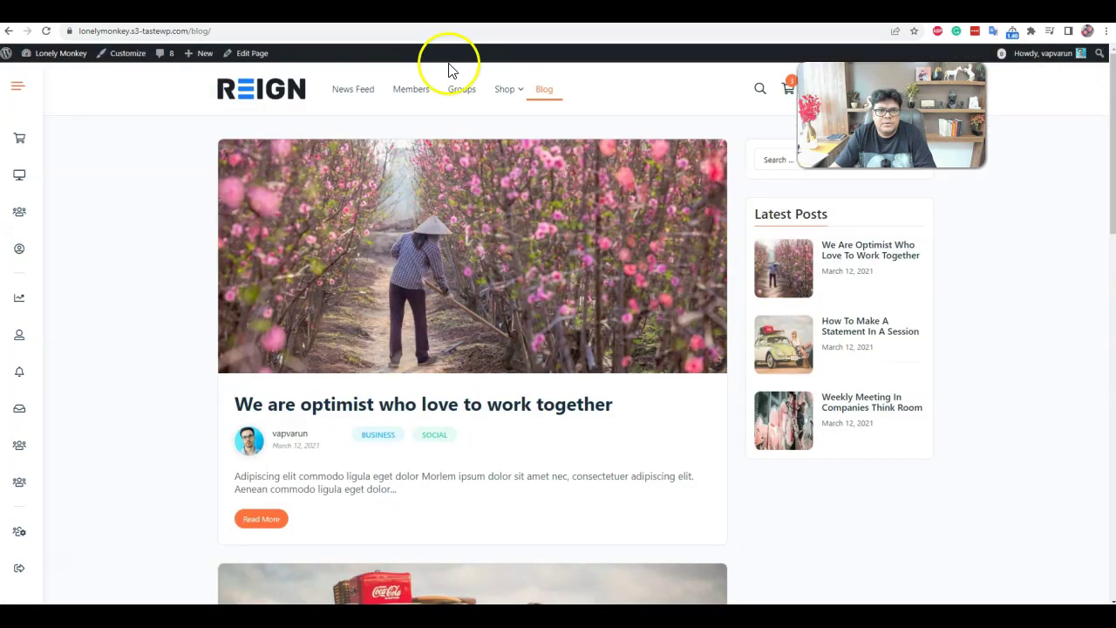
pyautogui.click(500, 91)
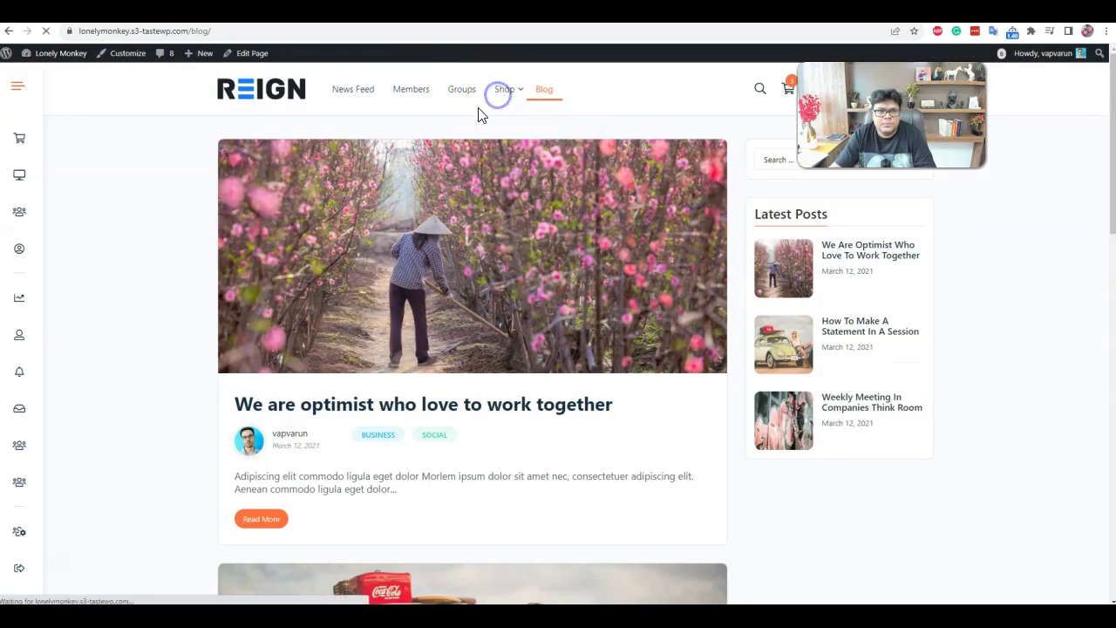
pyautogui.scroll(-4, 548, 448)
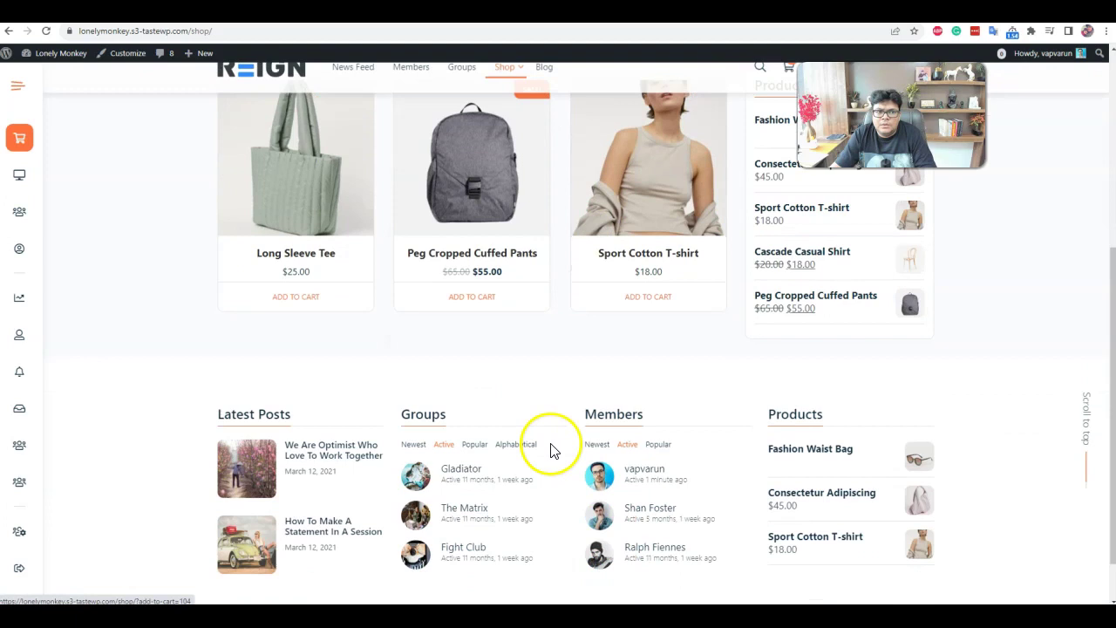
pyautogui.scroll(4, 558, 401)
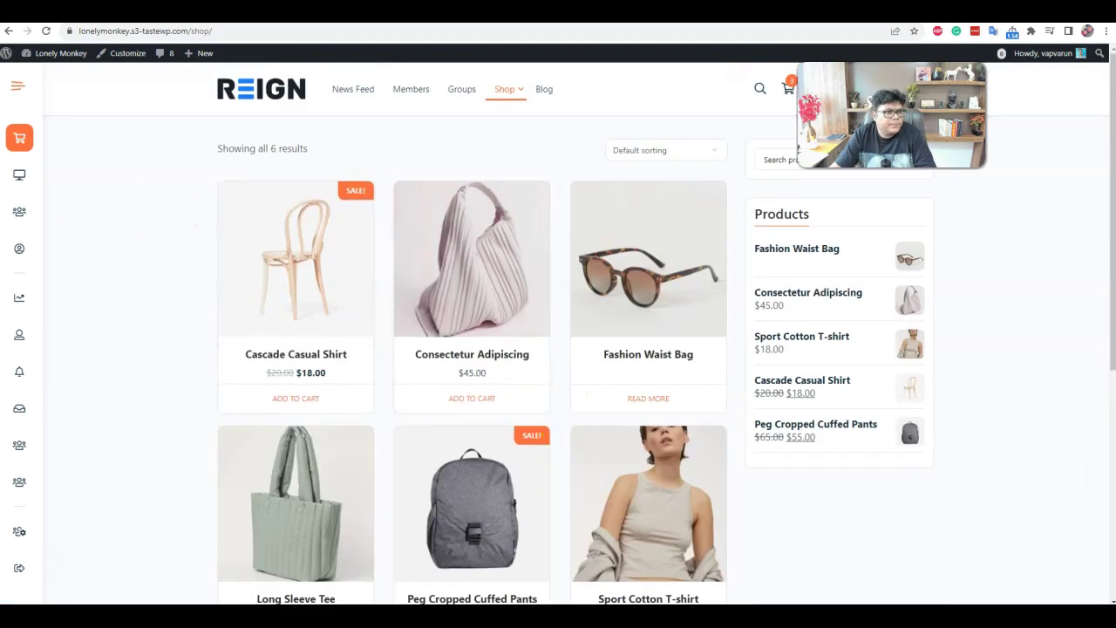
pyautogui.click(4, 80)
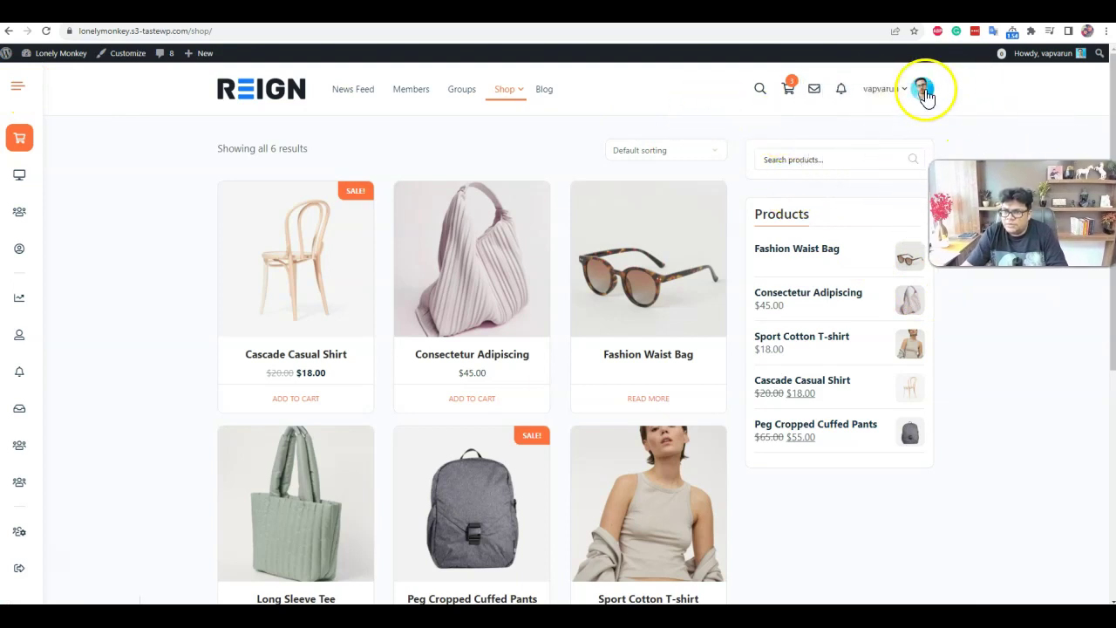
# - Open your member profile and scroll its section tabs through to Media
pyautogui.click(925, 91)
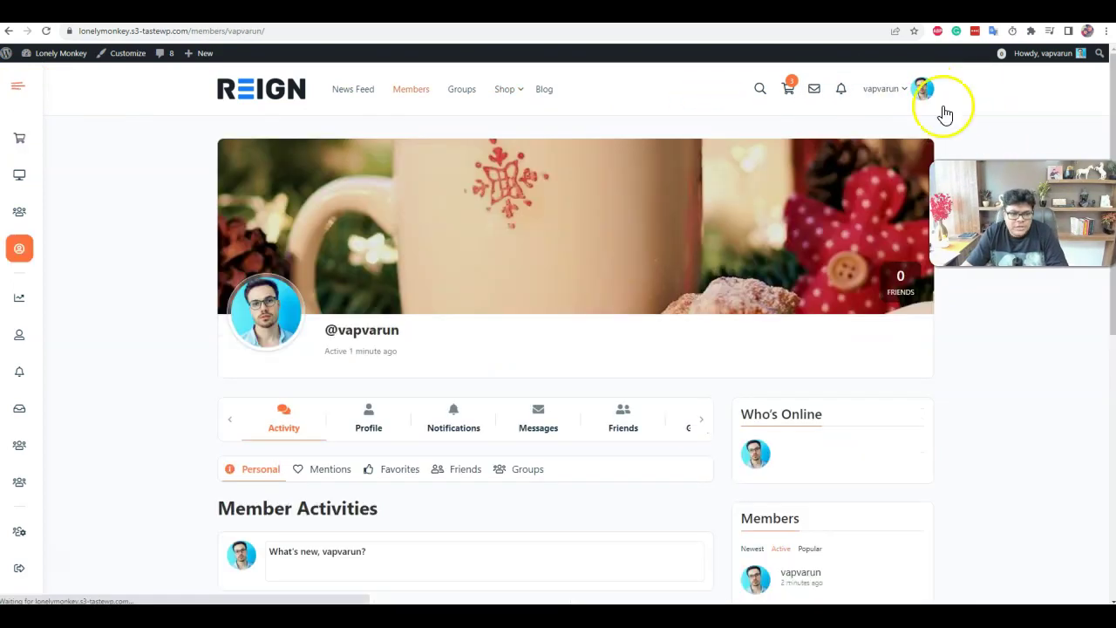
pyautogui.scroll(-1, 704, 349)
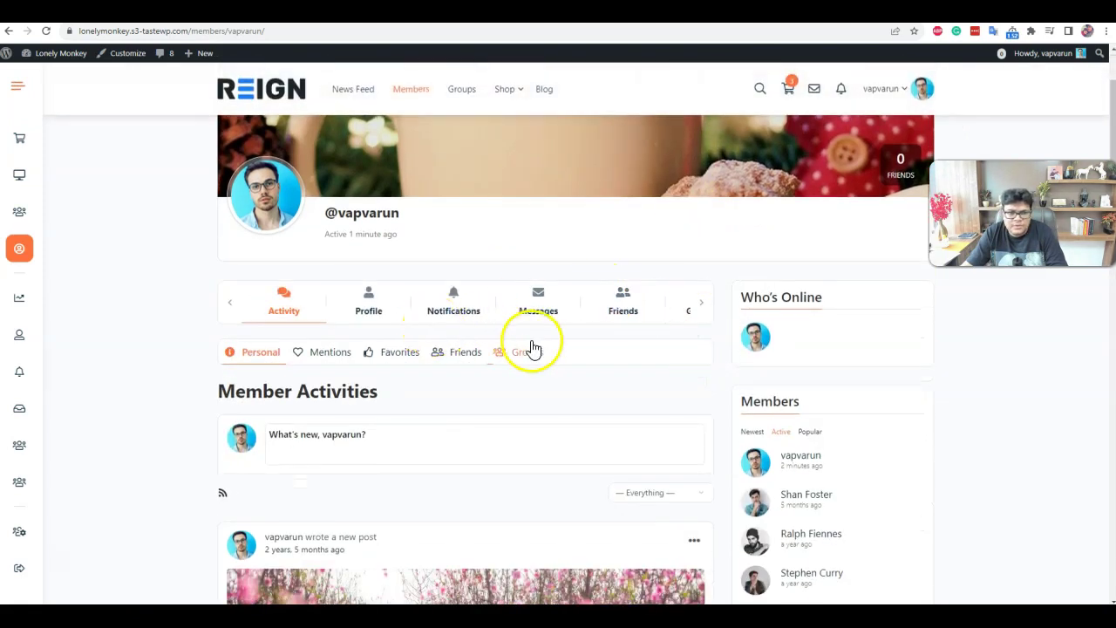
pyautogui.click(475, 310)
pyautogui.moveTo(476, 310); pyautogui.dragTo(256, 309)
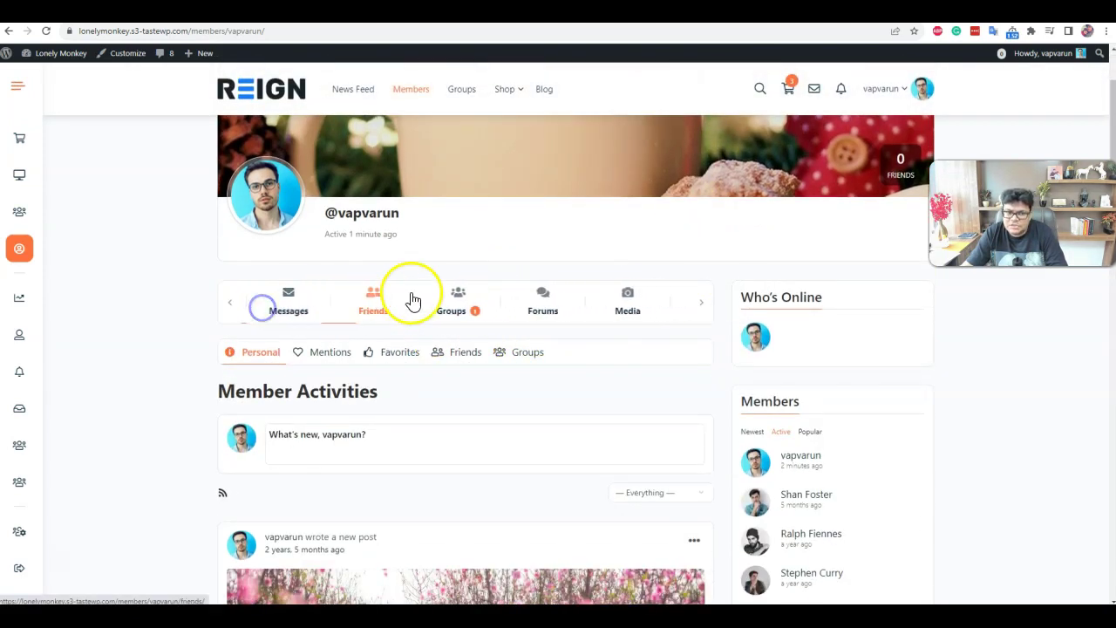
pyautogui.moveTo(634, 303); pyautogui.dragTo(498, 299)
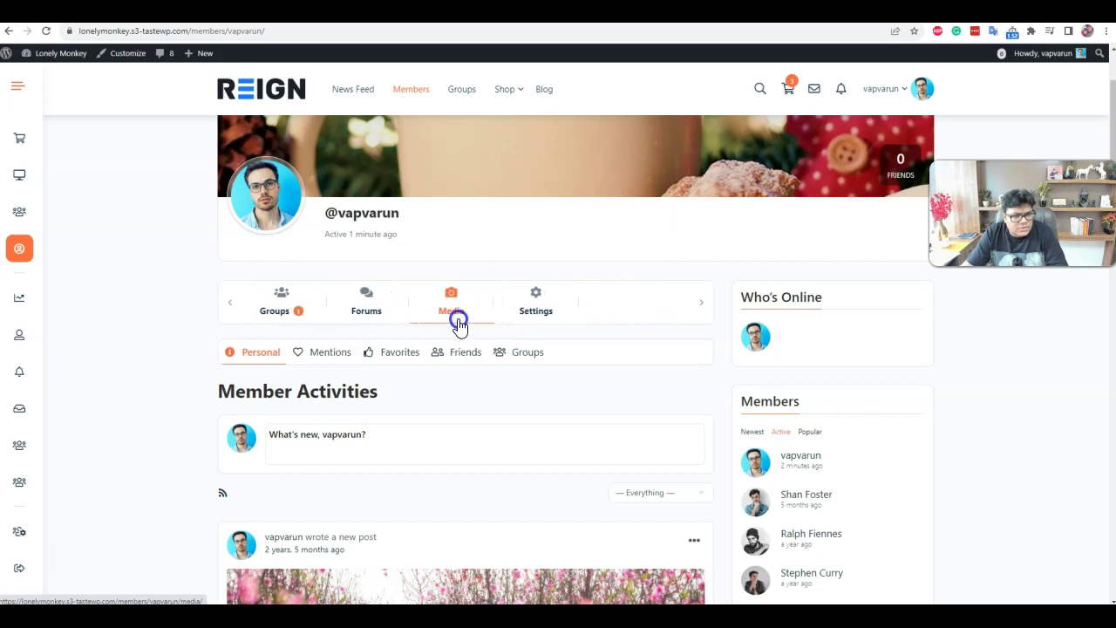
pyautogui.click(643, 296)
pyautogui.scroll(-2, 578, 379)
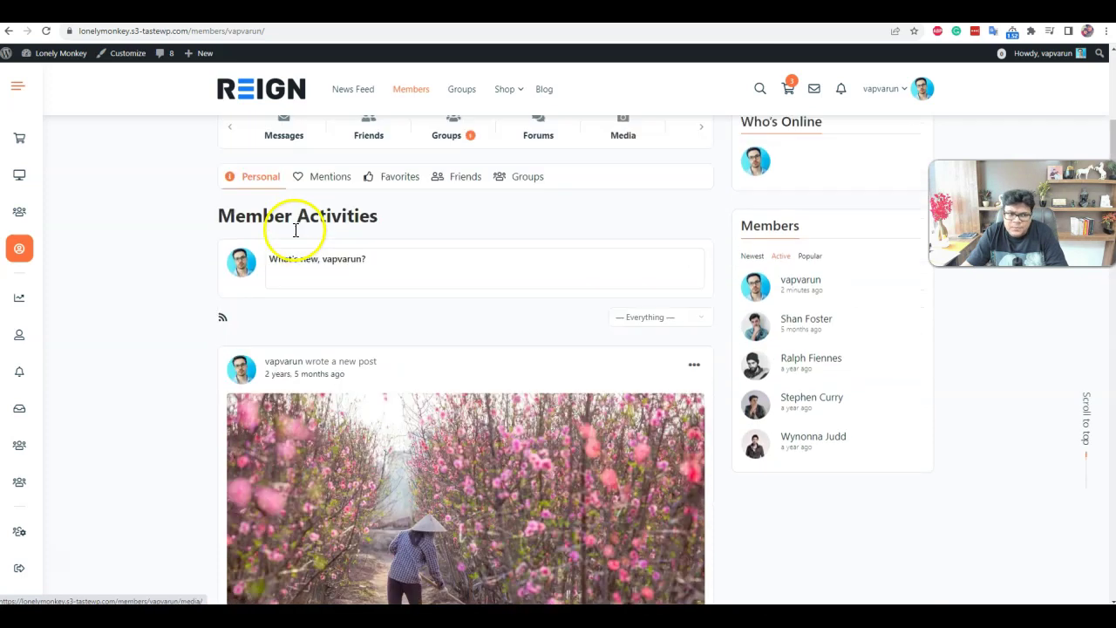
pyautogui.scroll(4, 296, 230)
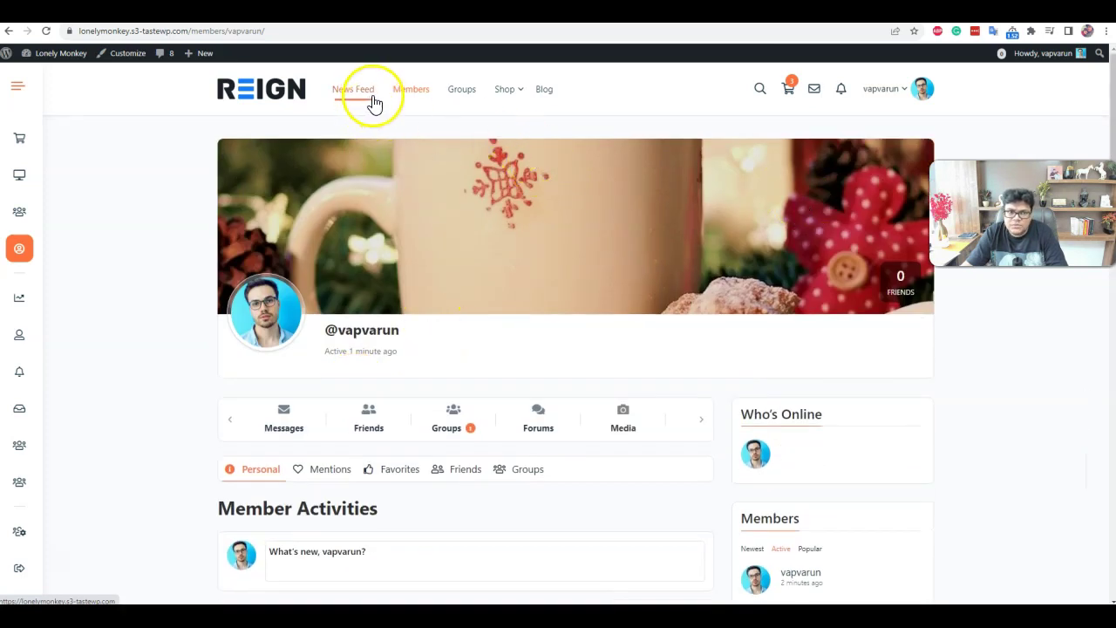
# - Scroll the profile and expand its new post box
pyautogui.scroll(-3, 585, 356)
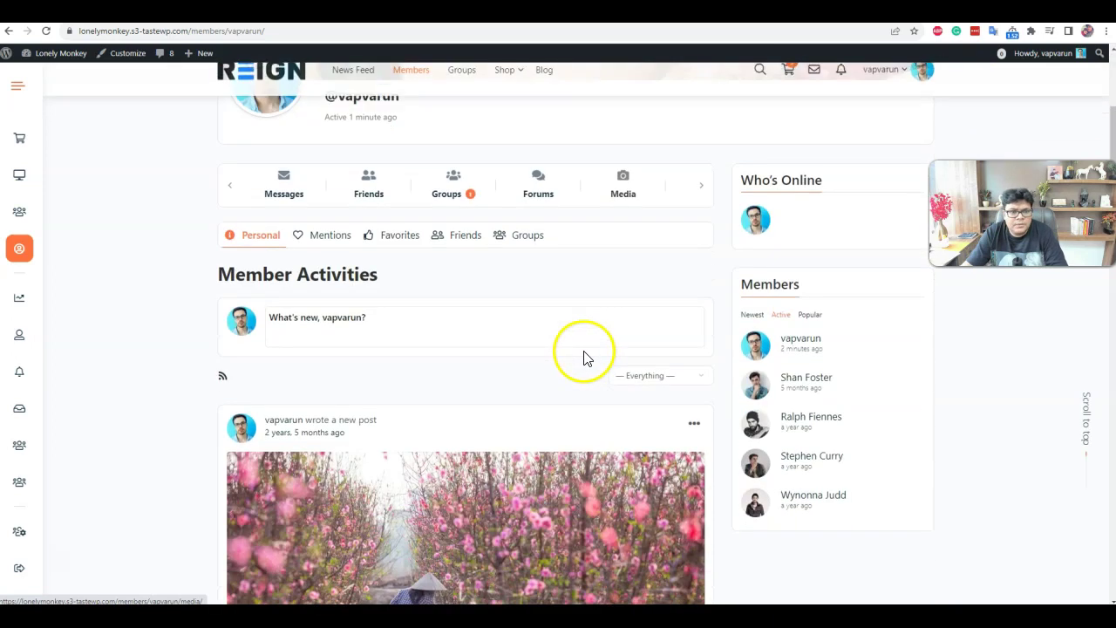
pyautogui.scroll(-6, 329, 259)
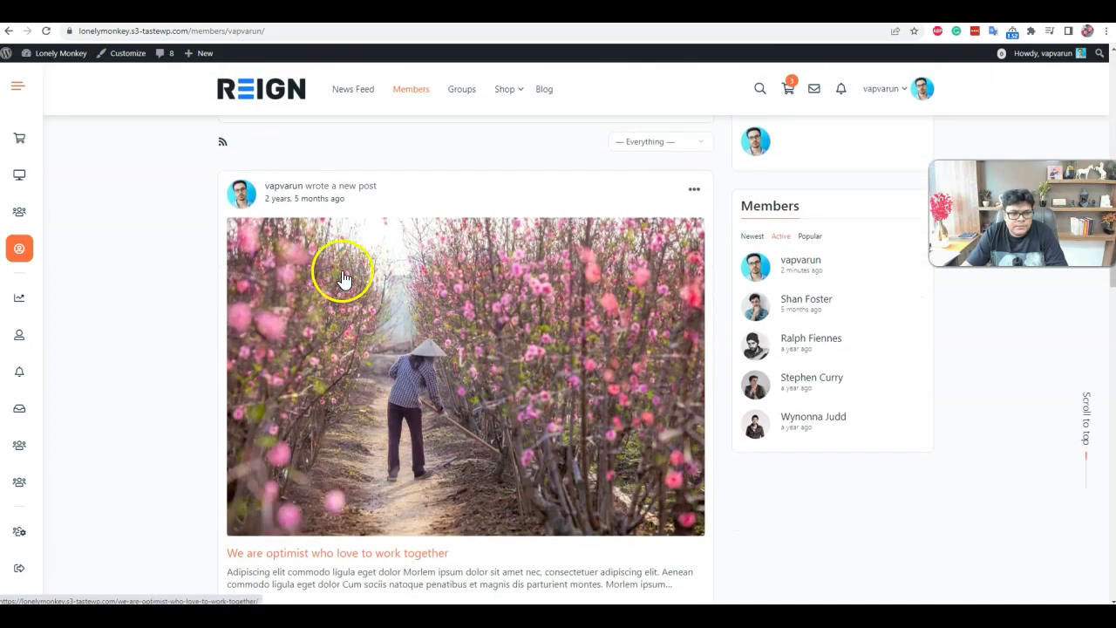
pyautogui.scroll(7, 358, 314)
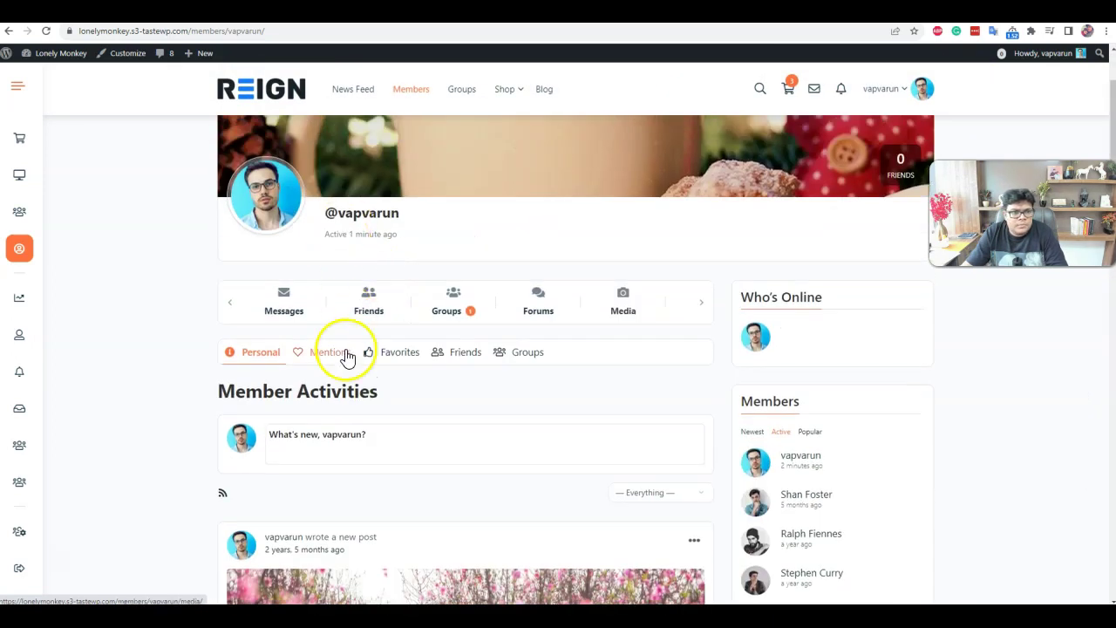
pyautogui.click(333, 429)
pyautogui.scroll(-10, 590, 349)
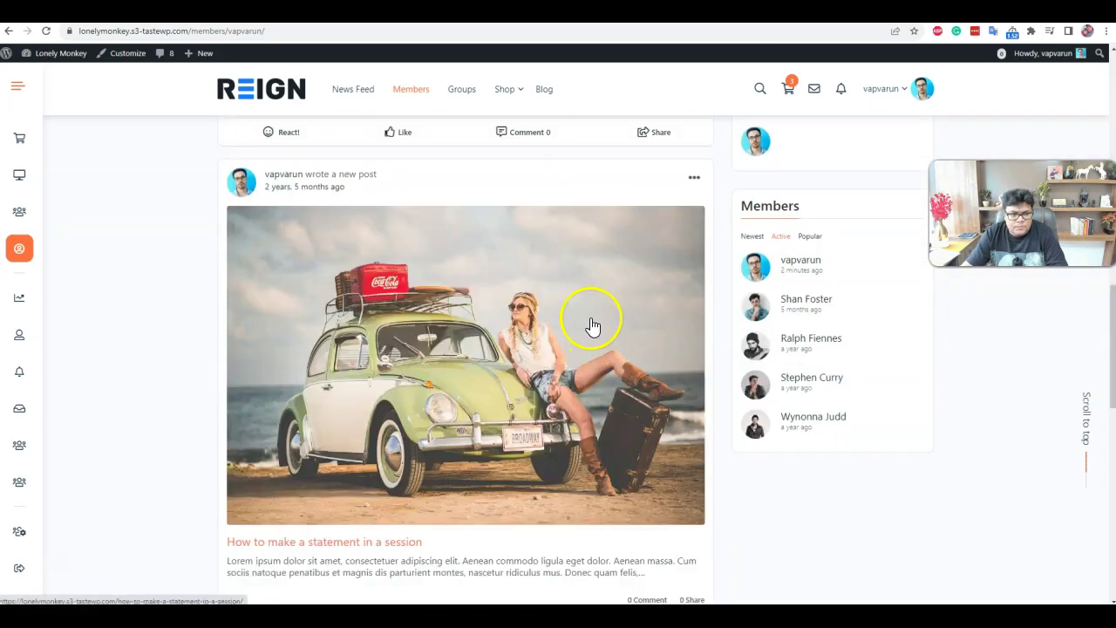
pyautogui.scroll(10, 558, 262)
# - From the Groups directory, open the Sherlock Holmes group and reveal its Media section
pyautogui.click(462, 91)
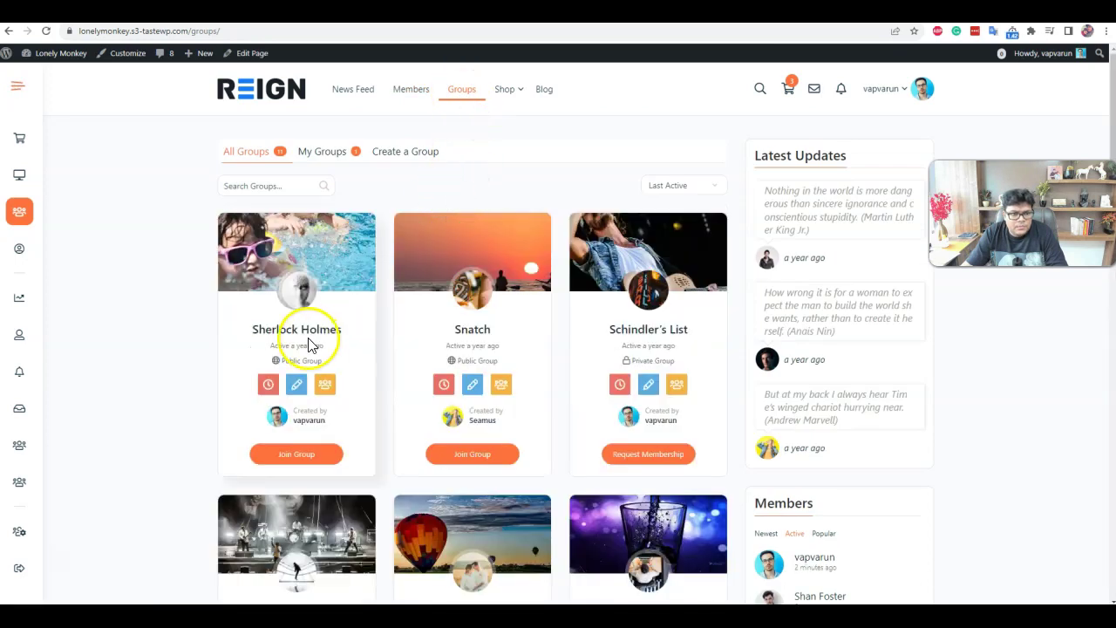
pyautogui.click(304, 334)
pyautogui.scroll(-5, 590, 309)
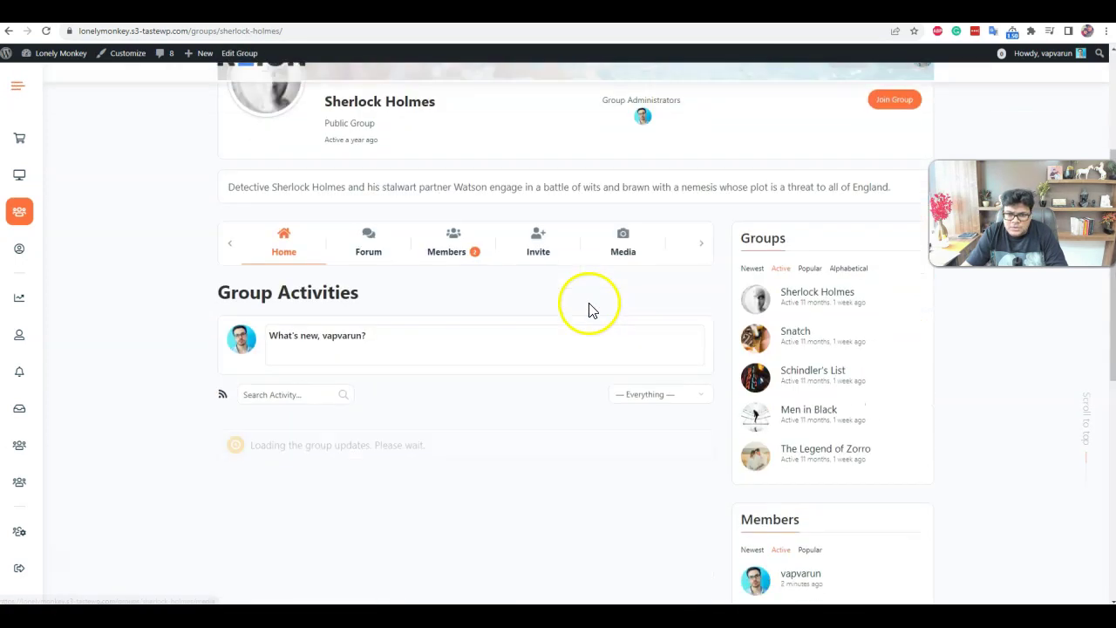
pyautogui.scroll(5, 478, 373)
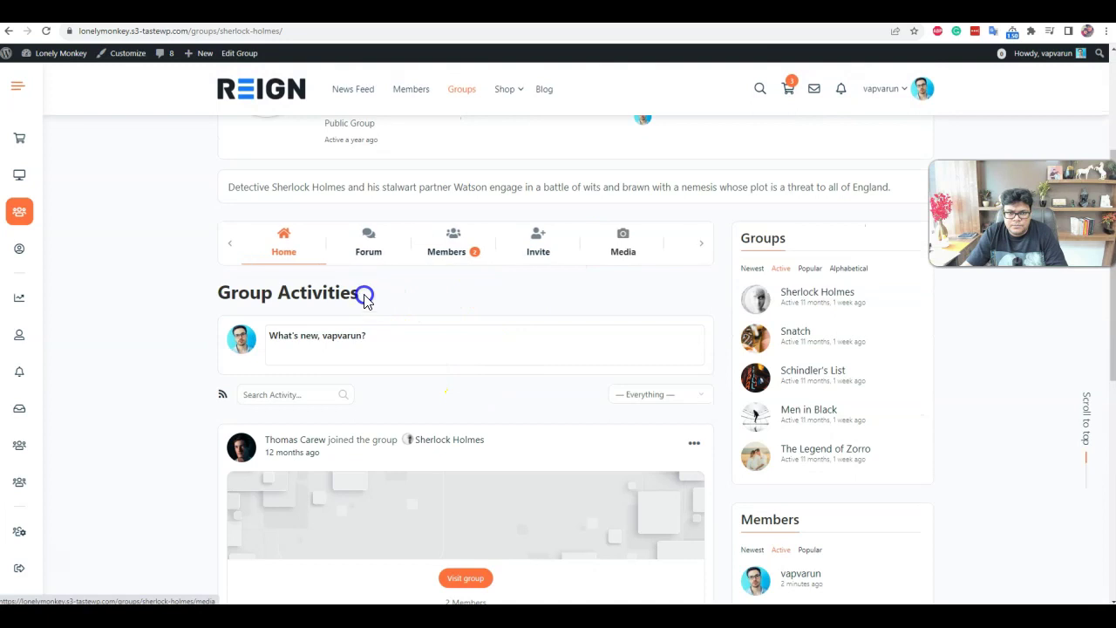
pyautogui.moveTo(543, 242); pyautogui.dragTo(244, 260)
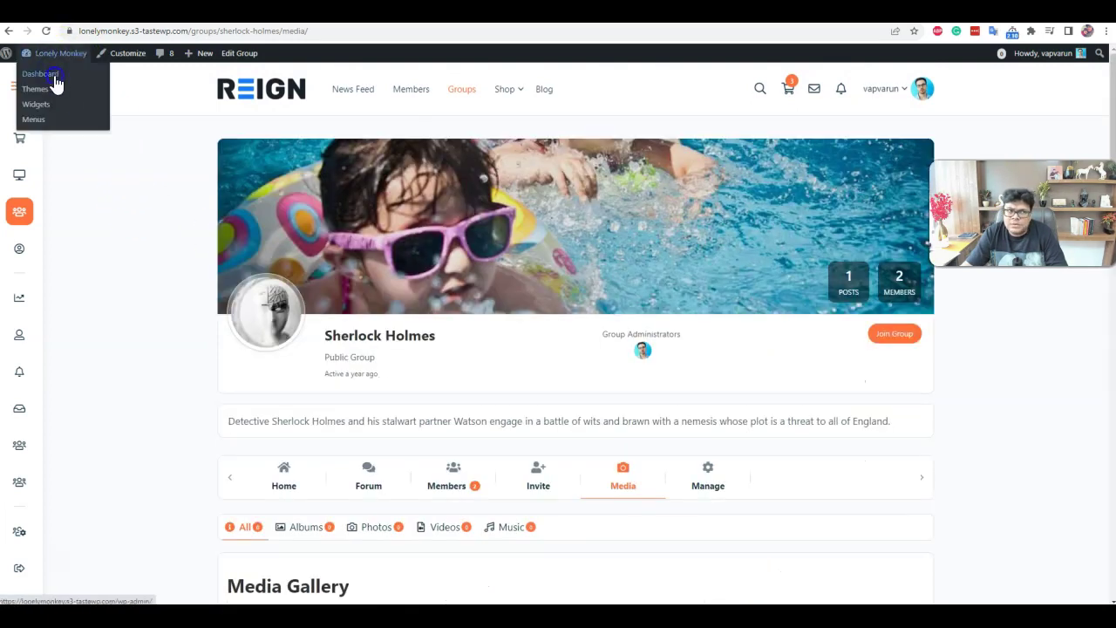
# - On the Dashboard, dismiss the popular apps notice and run the WooCommerce database update
pyautogui.click(41, 75)
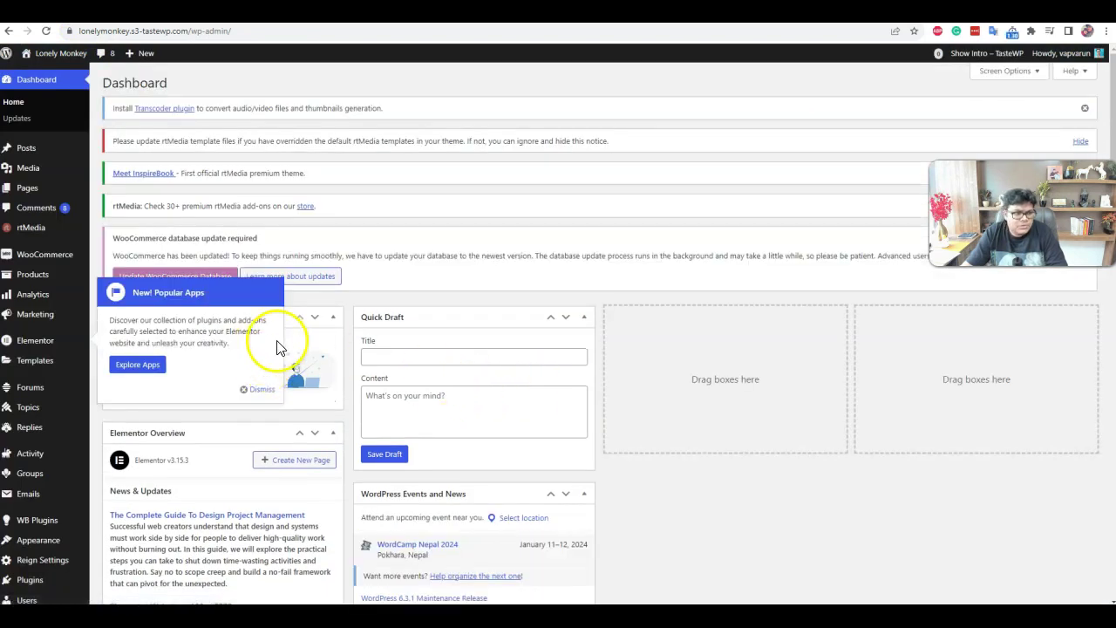
pyautogui.click(258, 393)
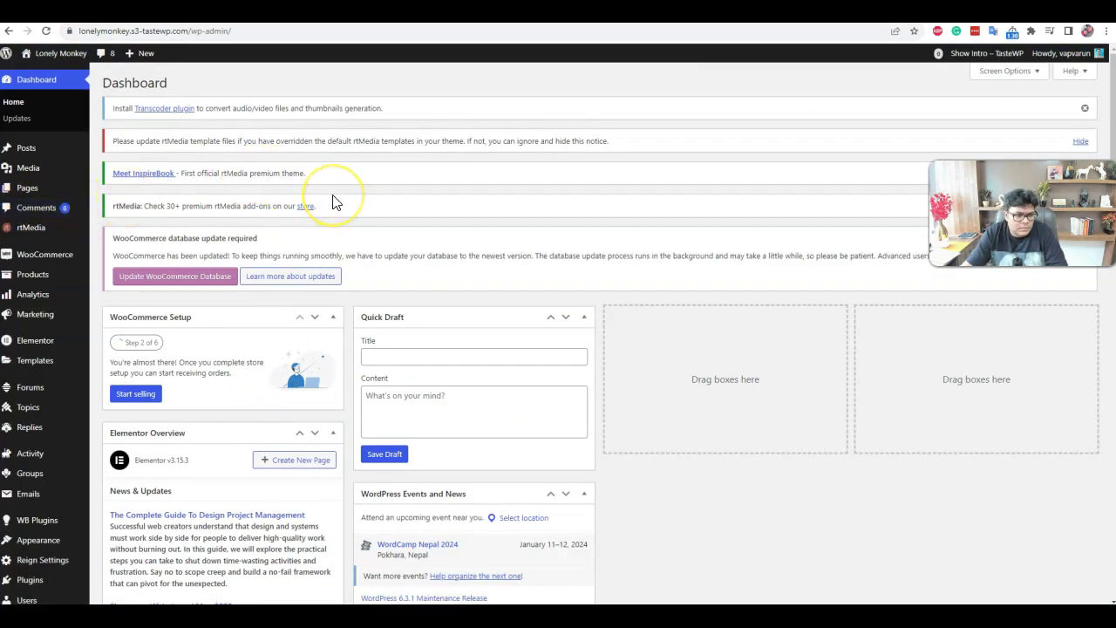
pyautogui.click(197, 278)
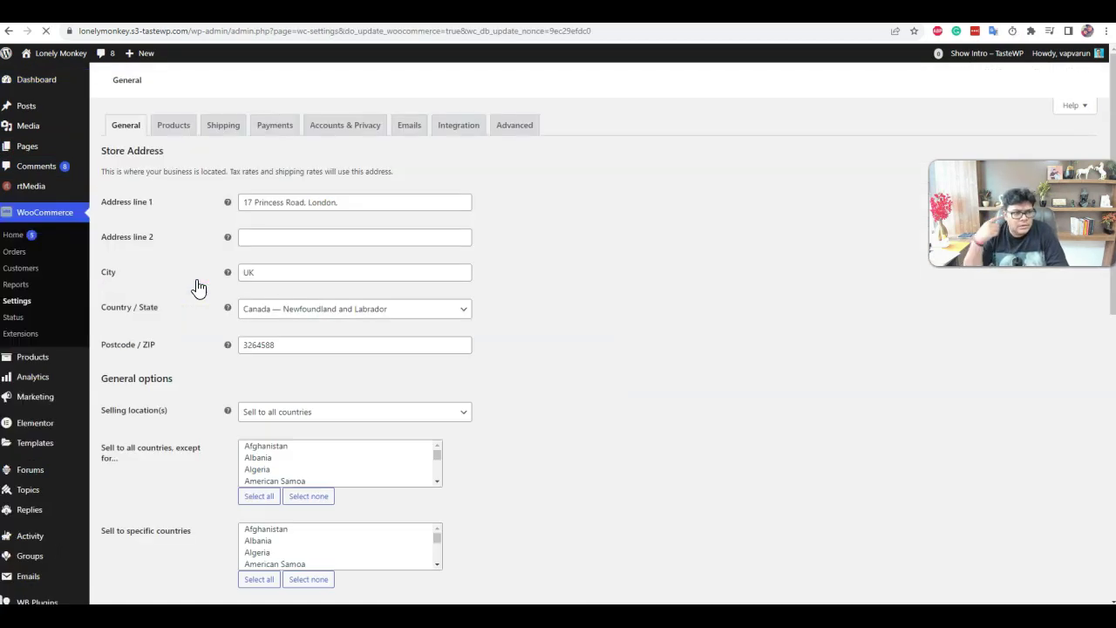
pyautogui.scroll(-5, 292, 404)
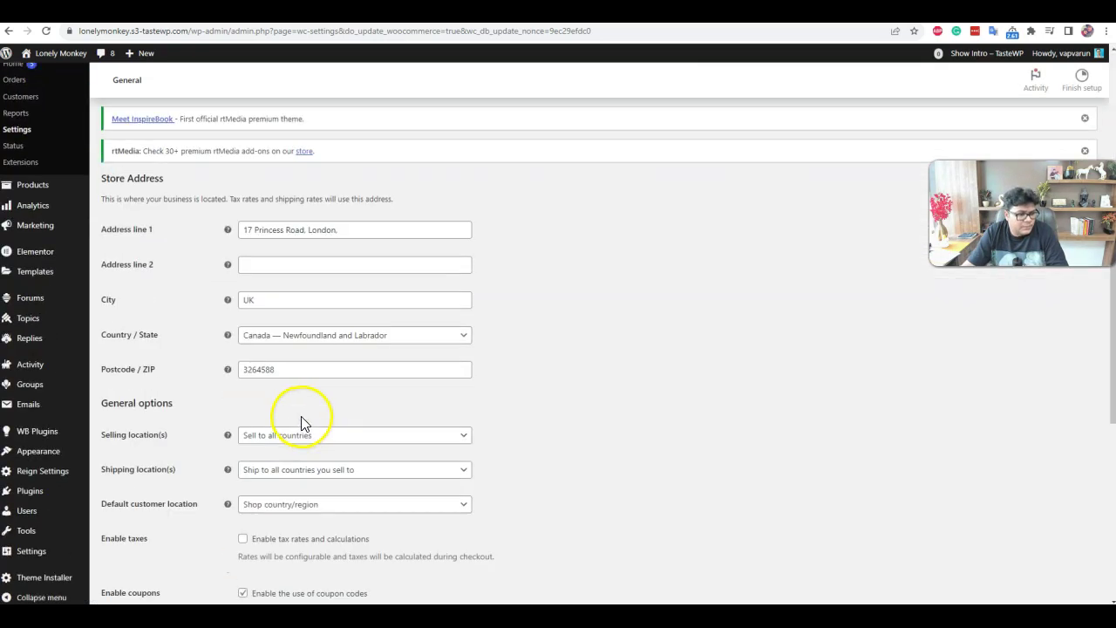
# - Go to the site's front-end news feed
pyautogui.moveTo(52, 425)
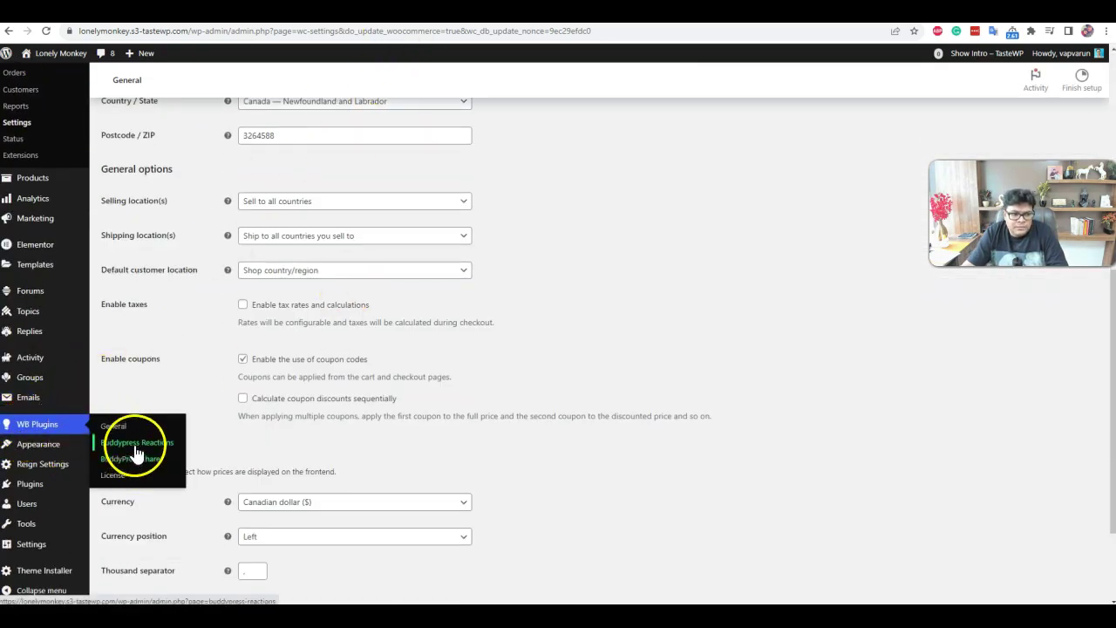
pyautogui.moveTo(58, 61)
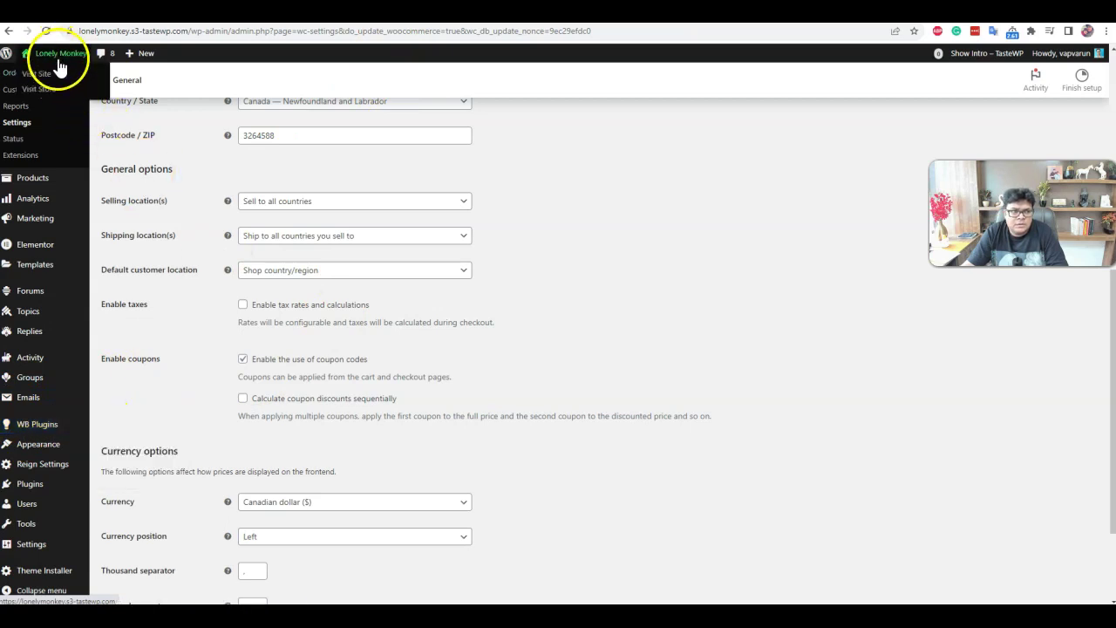
pyautogui.rightClick(37, 82)
pyautogui.click(37, 77)
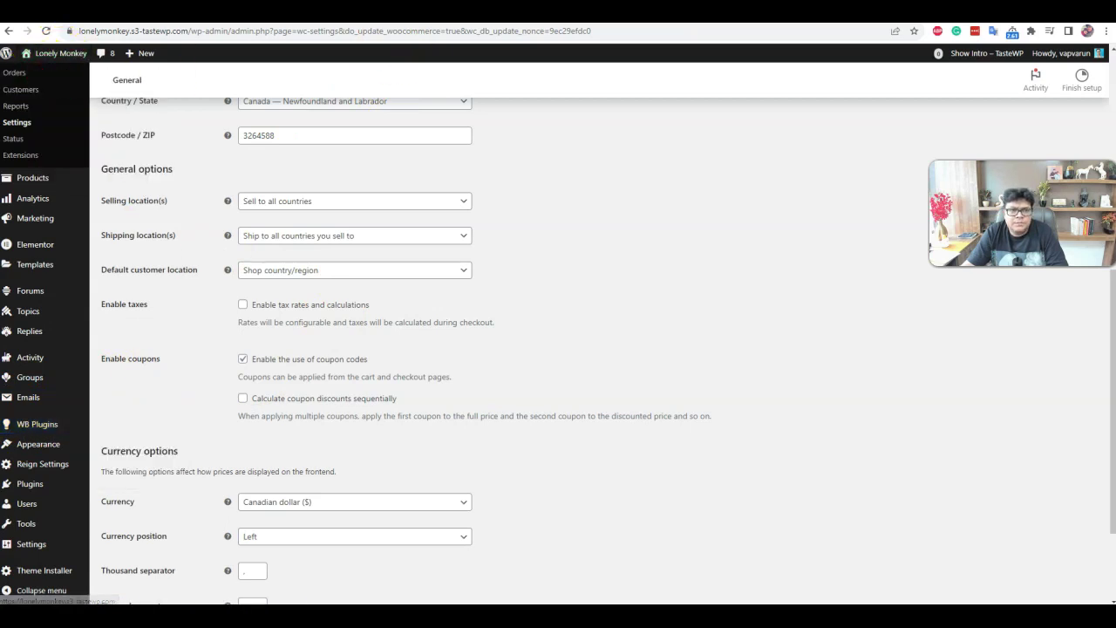
pyautogui.moveTo(491, 110)
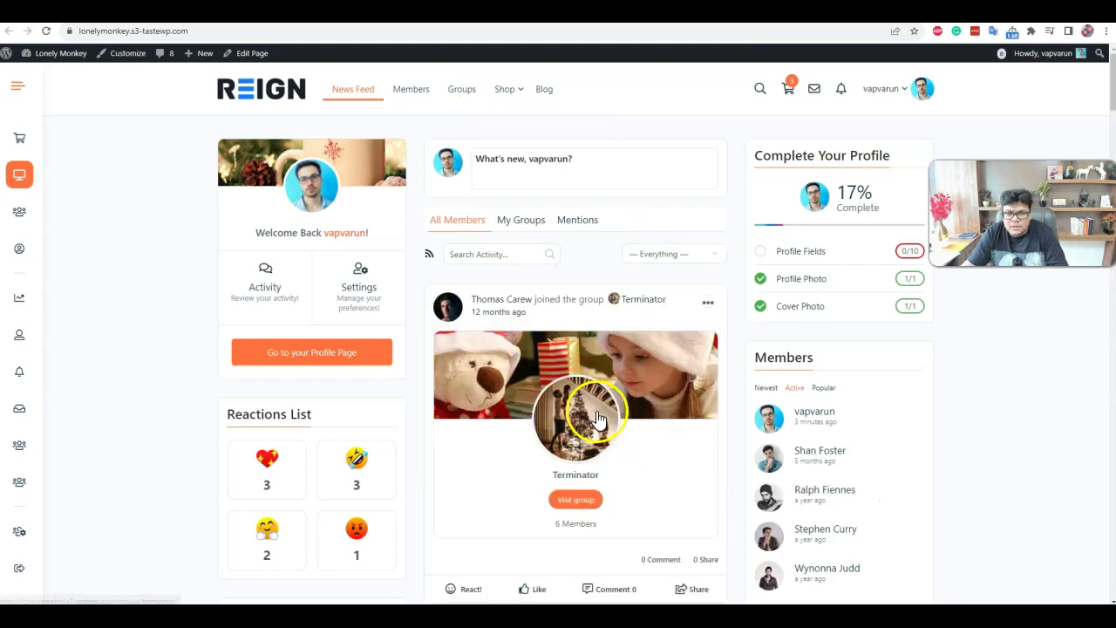
# - Reshare the quote update post into the Terminator group
pyautogui.scroll(-5, 622, 469)
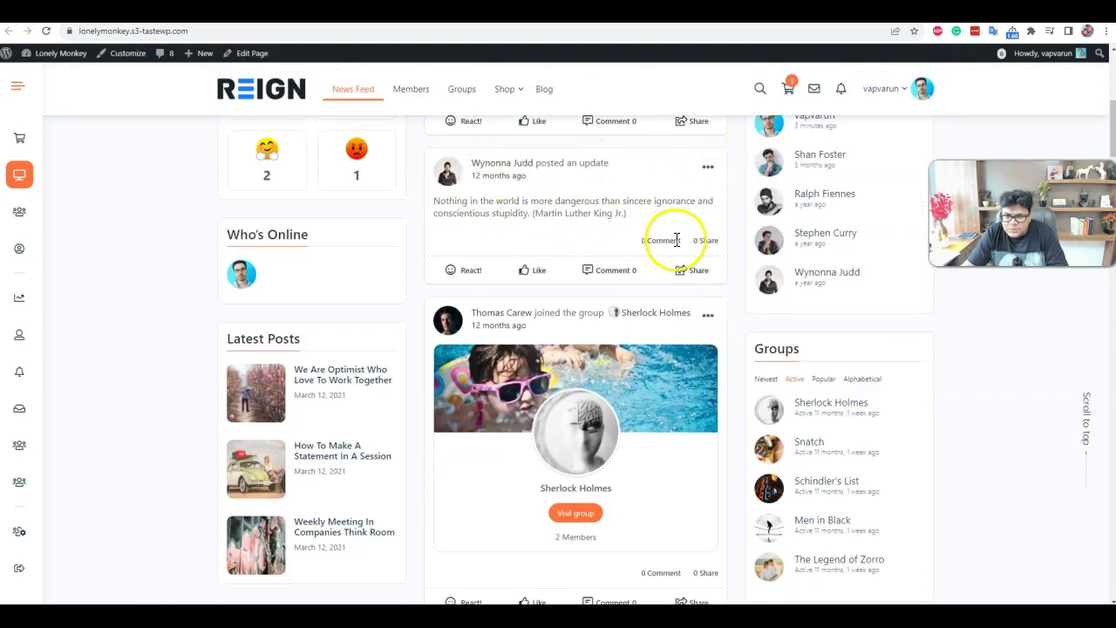
pyautogui.click(690, 272)
pyautogui.click(635, 249)
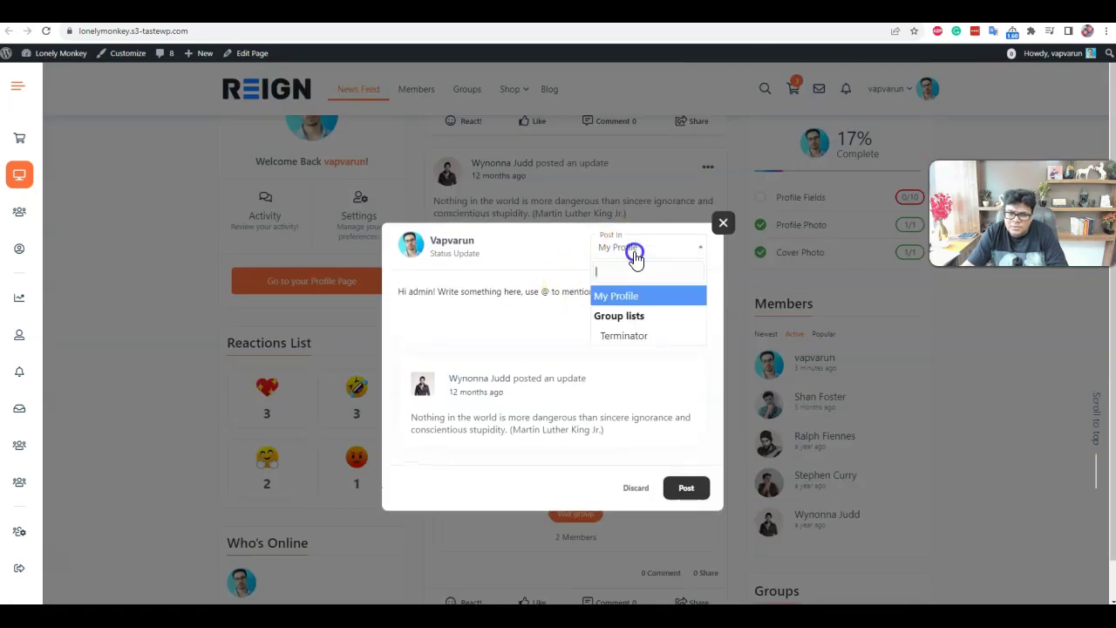
pyautogui.click(622, 336)
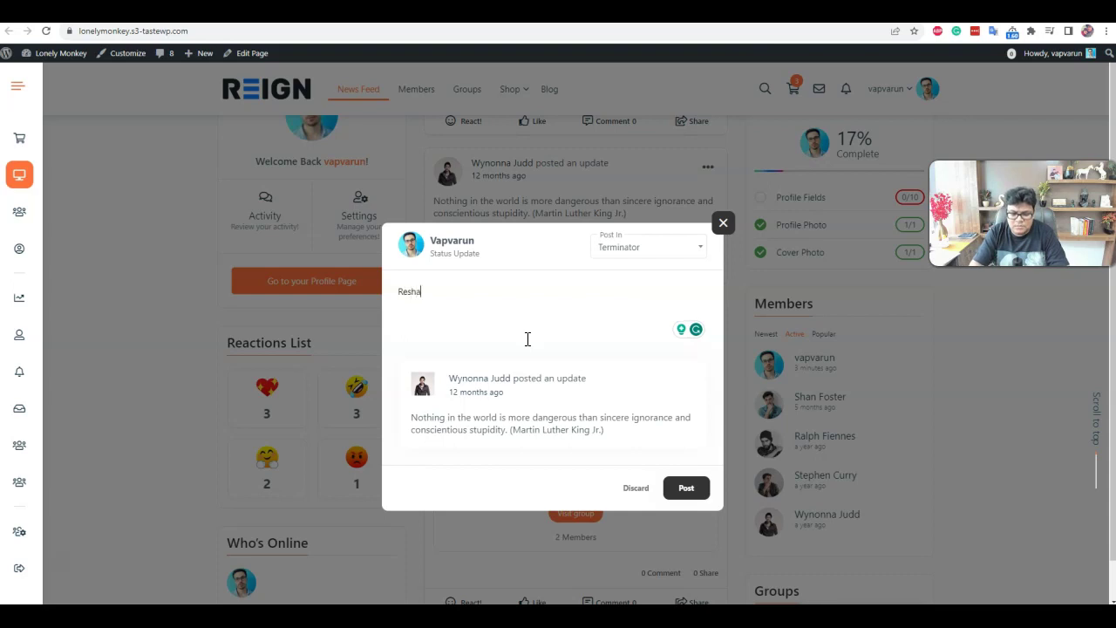
pyautogui.click(687, 469)
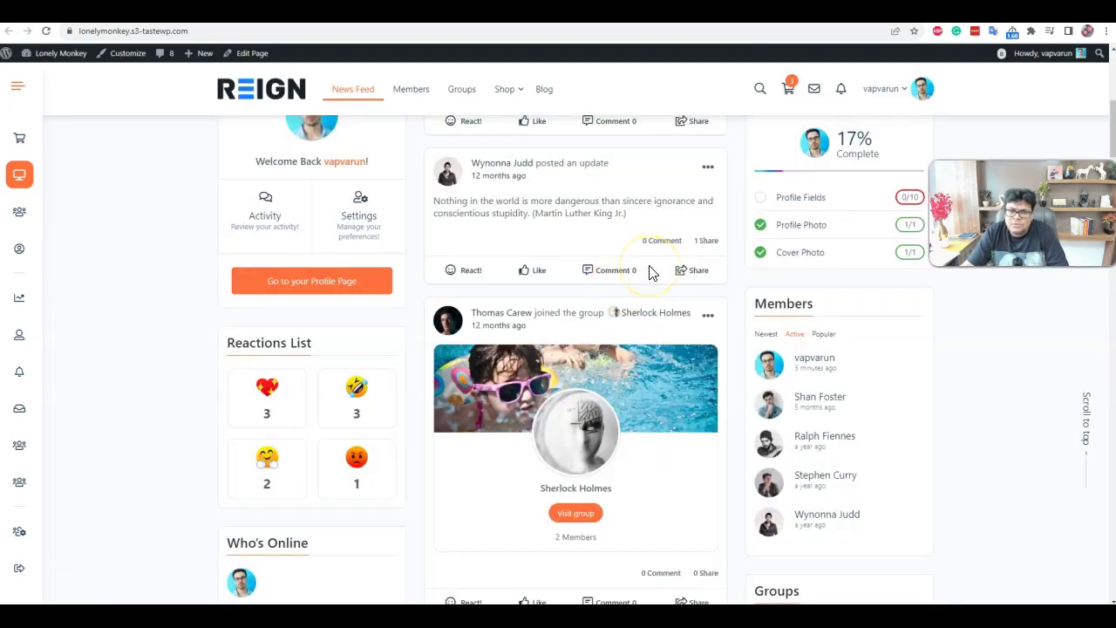
pyautogui.scroll(1, 649, 273)
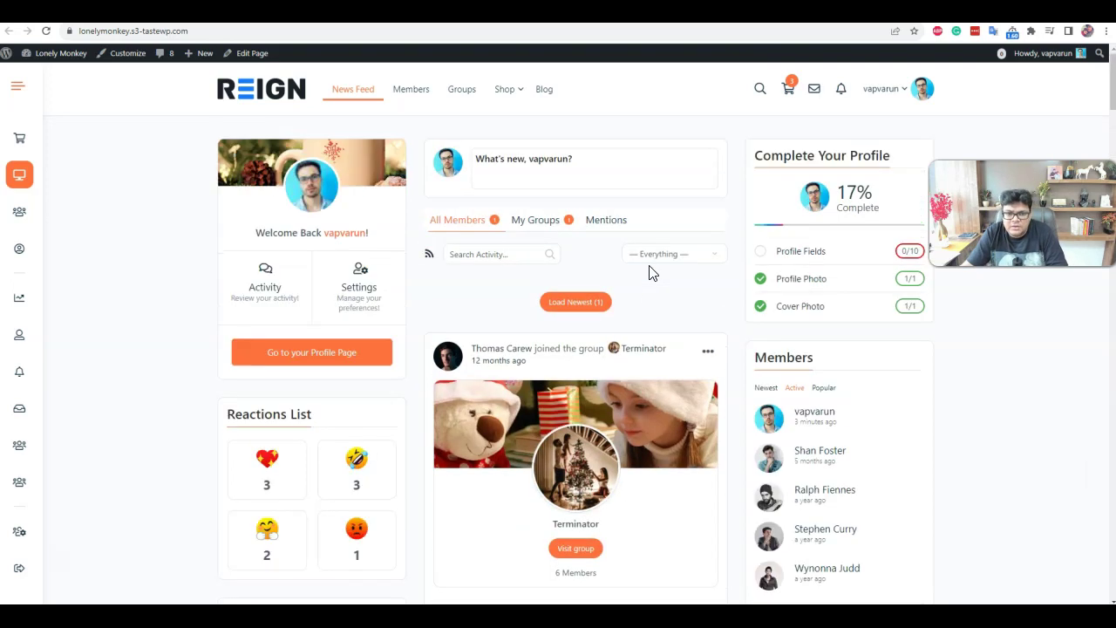
# - Load the newest shared post into the feed and give the quote update a grinning reaction
pyautogui.click(573, 307)
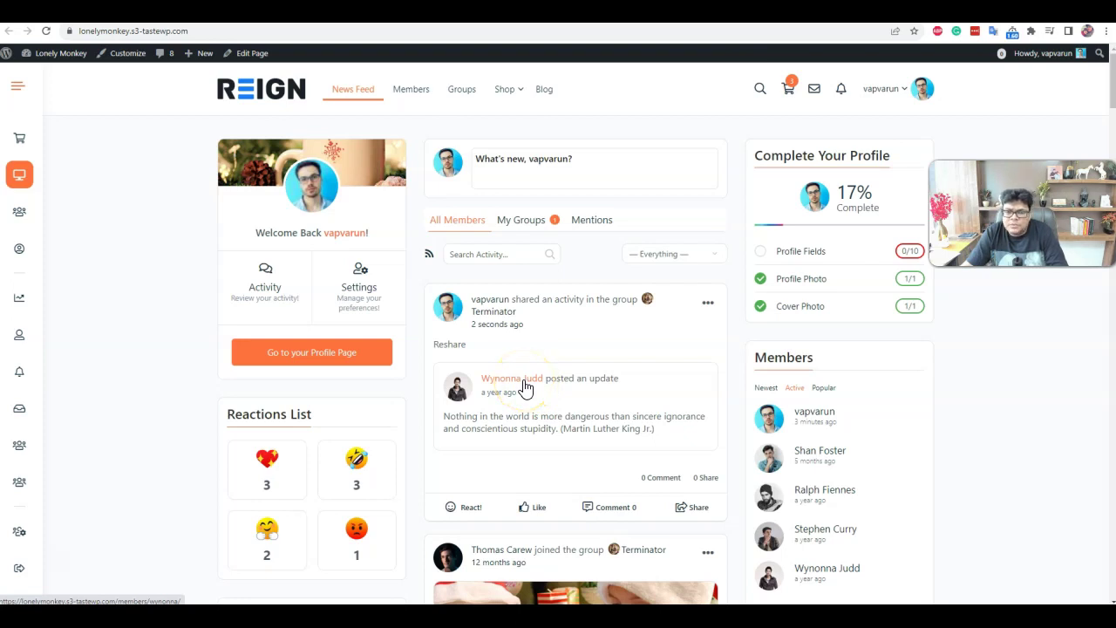
pyautogui.scroll(-5, 685, 493)
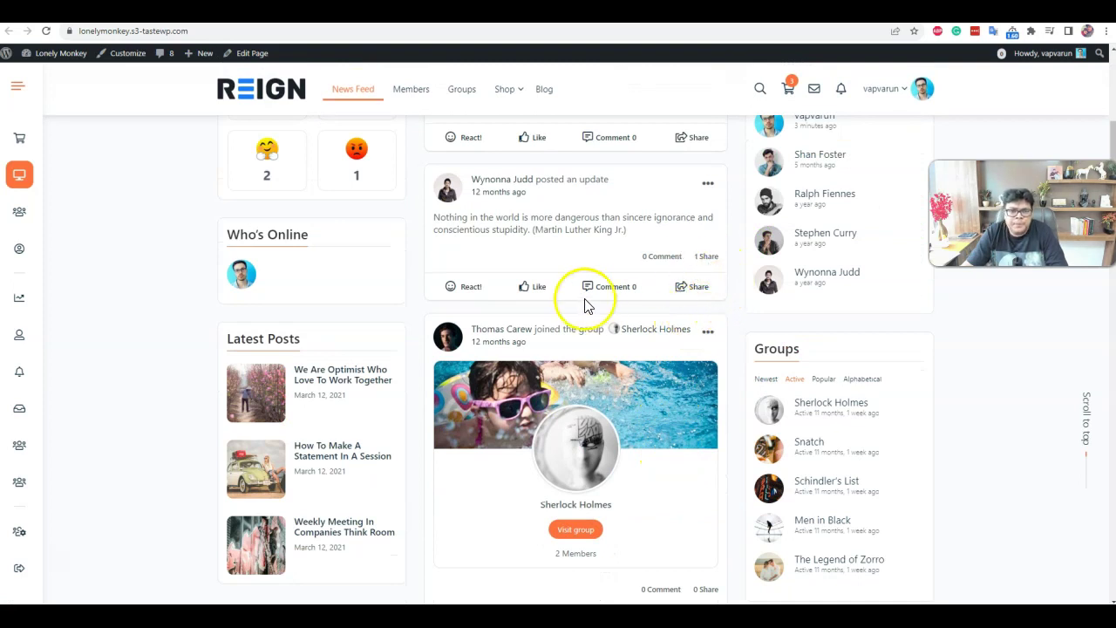
pyautogui.moveTo(458, 286)
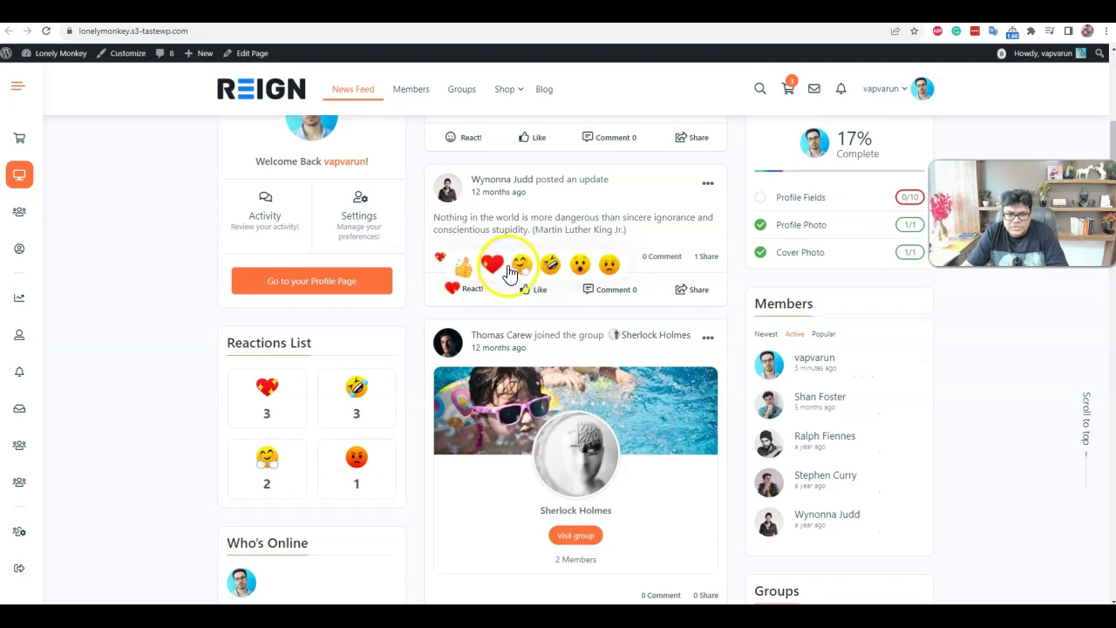
pyautogui.click(494, 259)
pyautogui.scroll(-3, 457, 320)
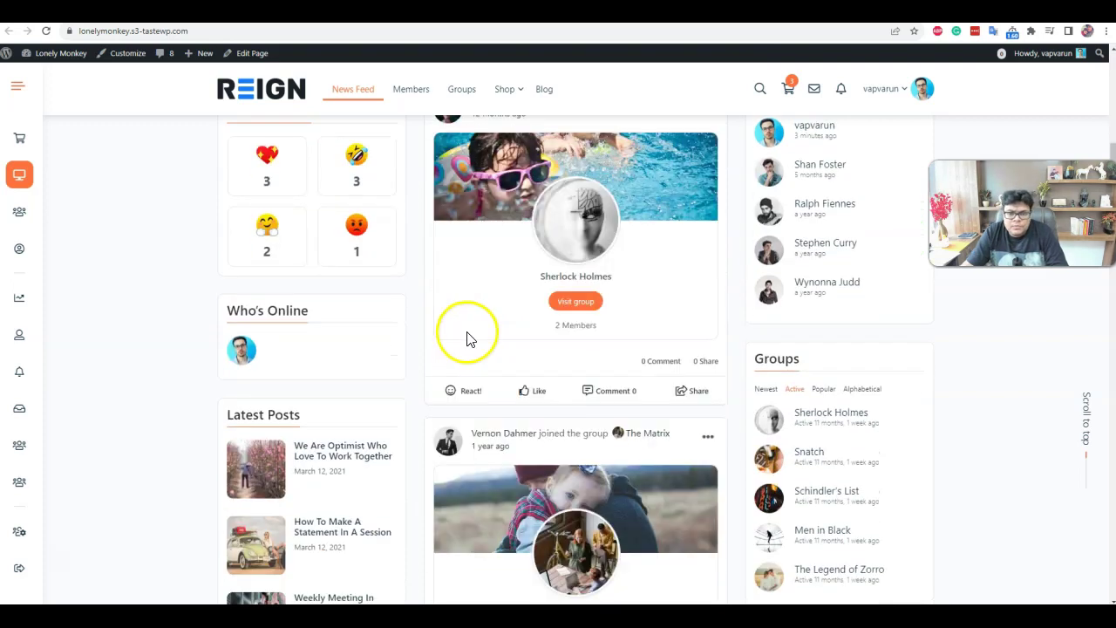
pyautogui.scroll(4, 466, 332)
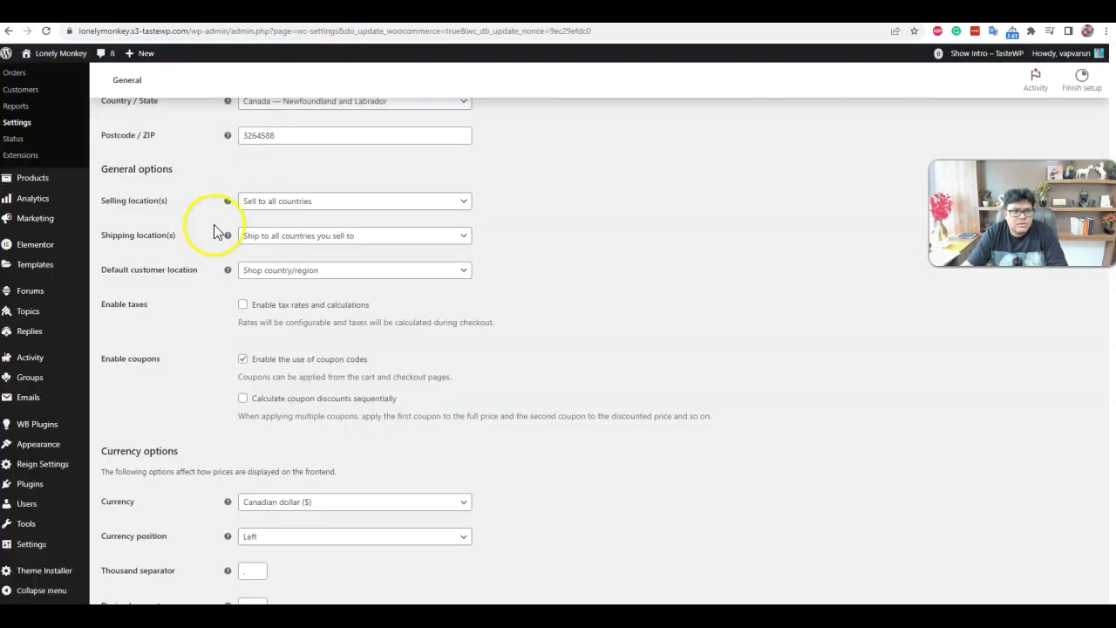
pyautogui.scroll(-3, 199, 224)
# - In Buddypress Reactions' BuddyPress Integration, turn on notifications and Disable Like, then save
pyautogui.moveTo(53, 424)
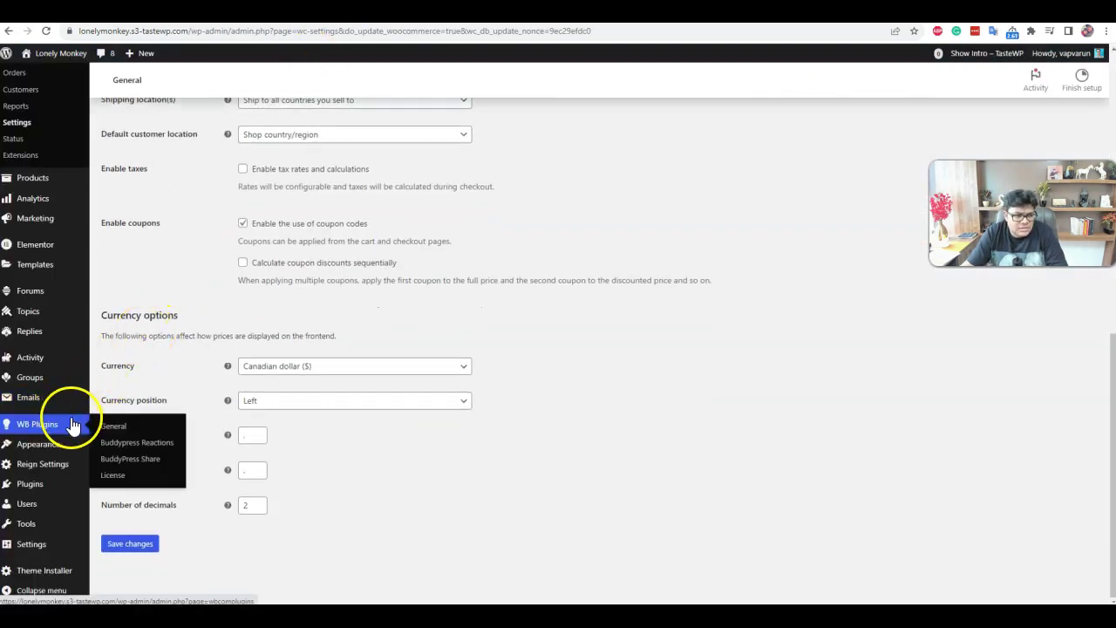
pyautogui.click(147, 449)
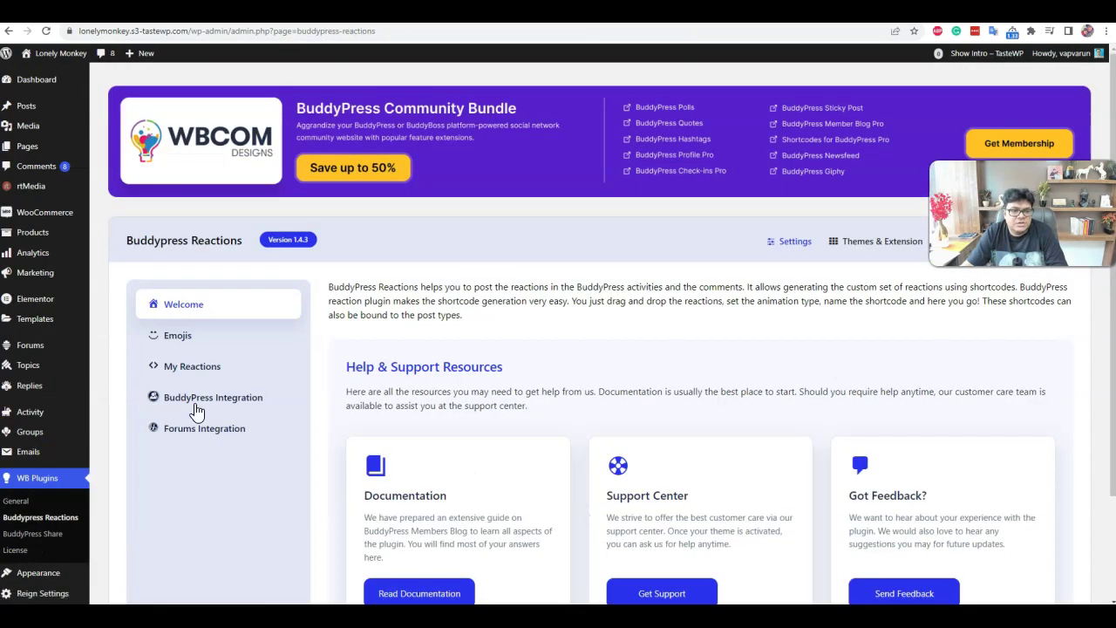
pyautogui.click(208, 368)
pyautogui.click(199, 411)
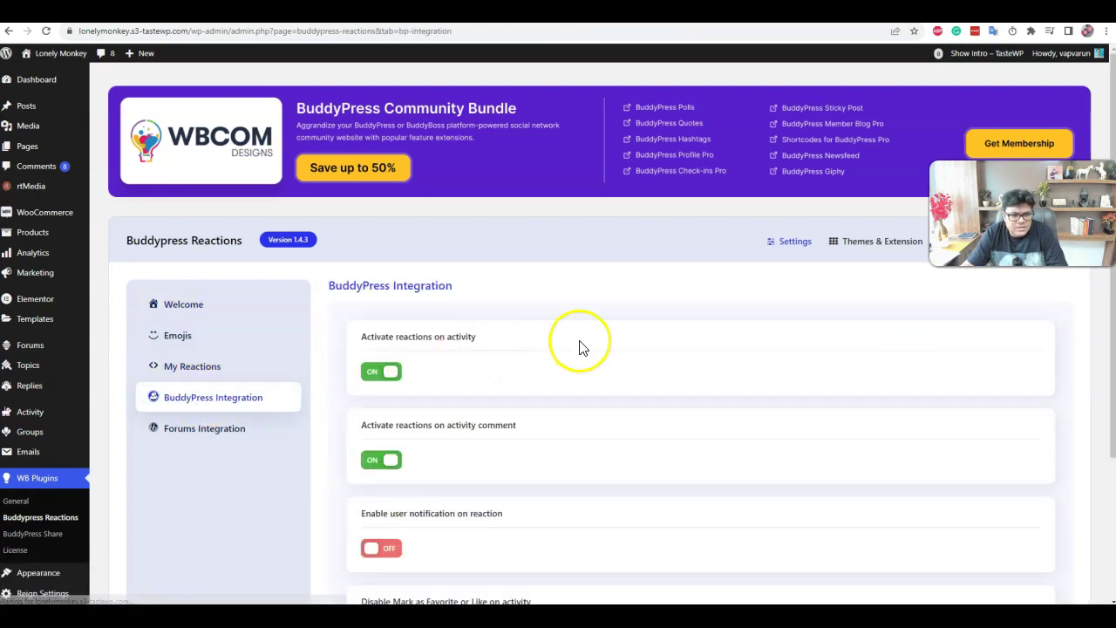
pyautogui.scroll(-3, 524, 349)
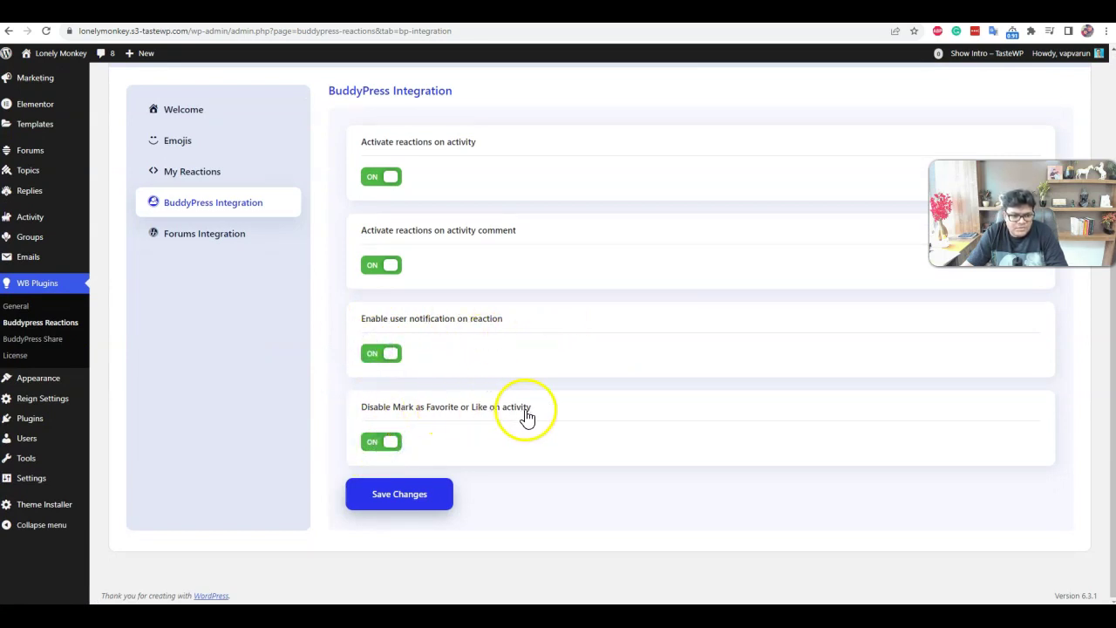
pyautogui.click(404, 501)
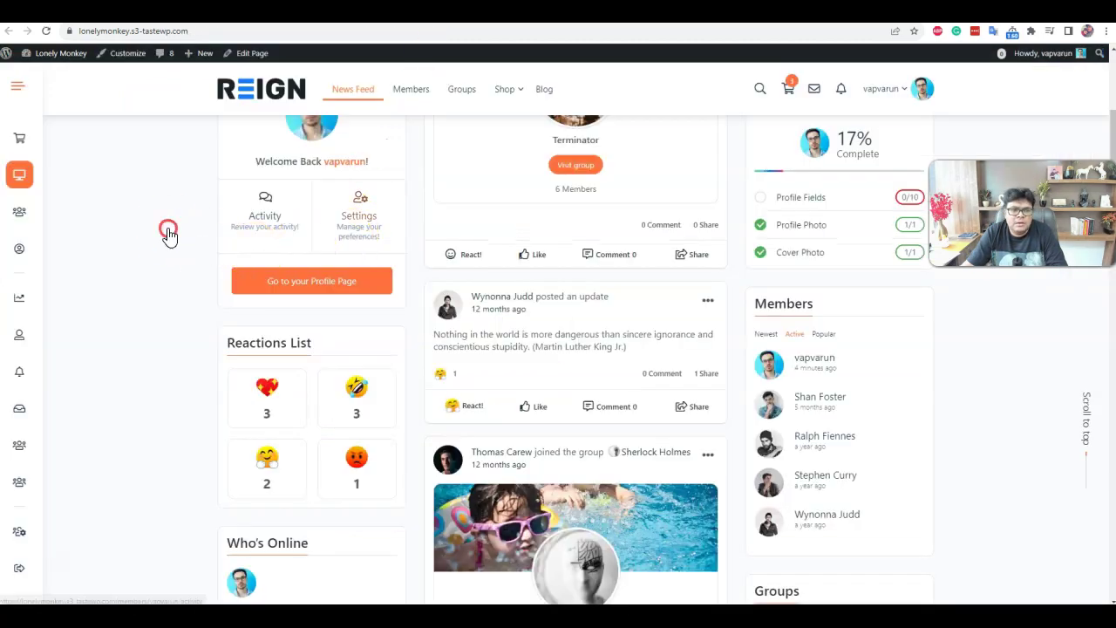
# - Reload the front-end news feed to confirm posts no longer show Like
pyautogui.rightClick(167, 231)
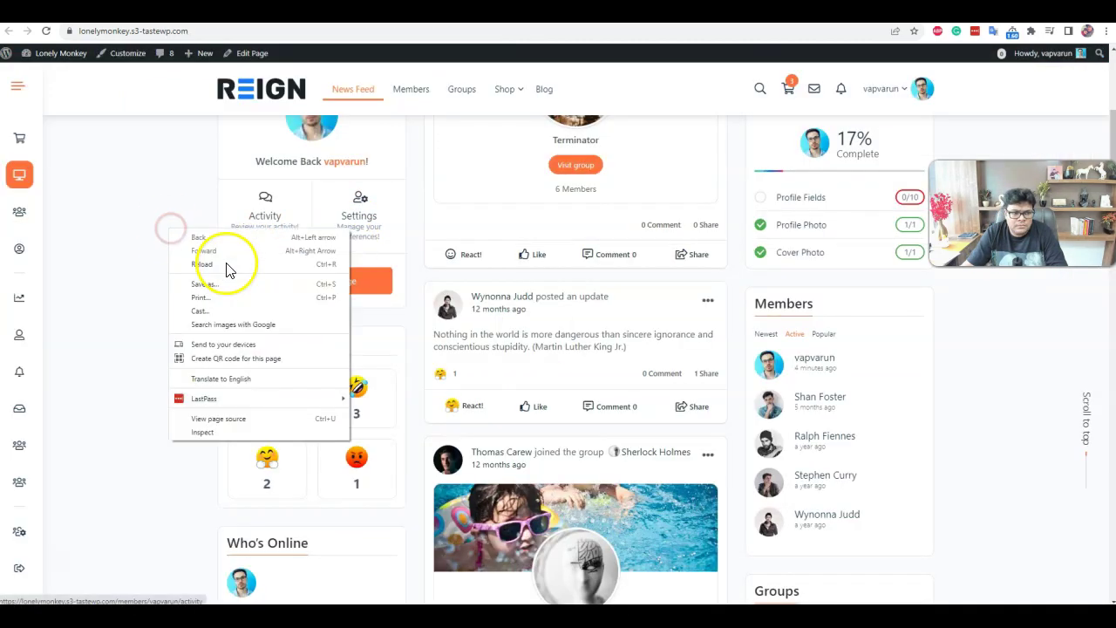
pyautogui.click(228, 261)
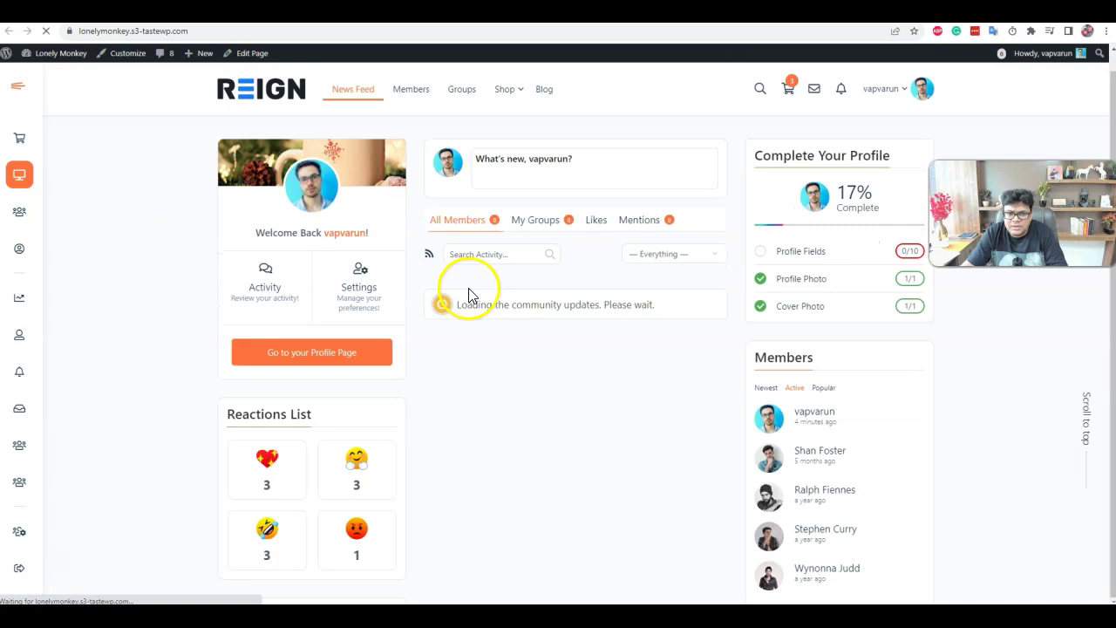
pyautogui.scroll(-6, 471, 296)
pyautogui.scroll(10, 473, 307)
pyautogui.scroll(-2, 500, 428)
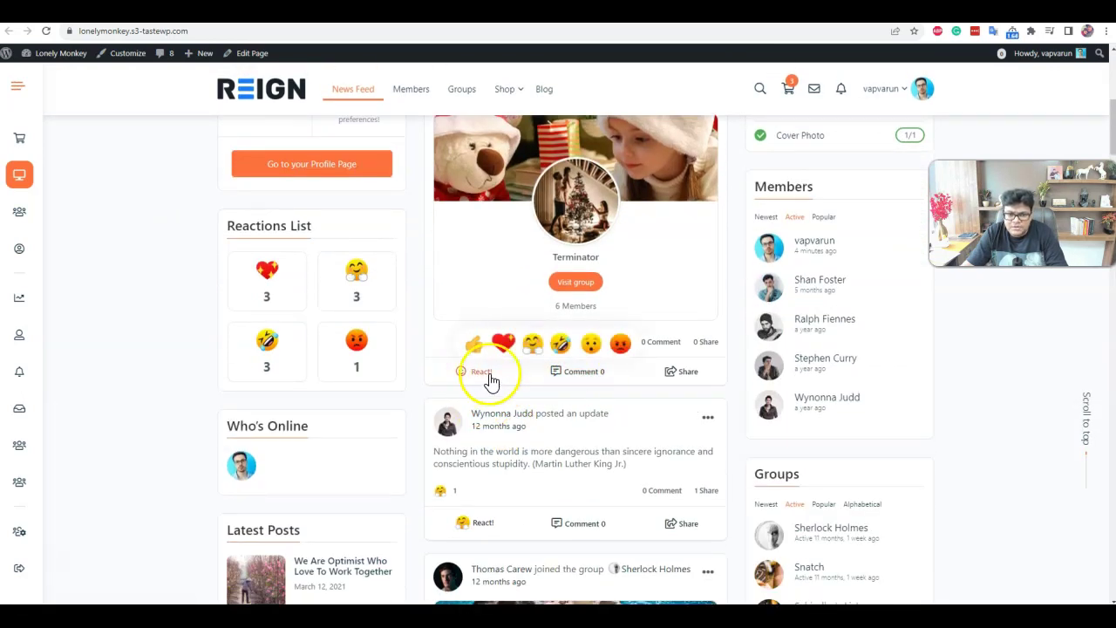
pyautogui.scroll(-1, 315, 163)
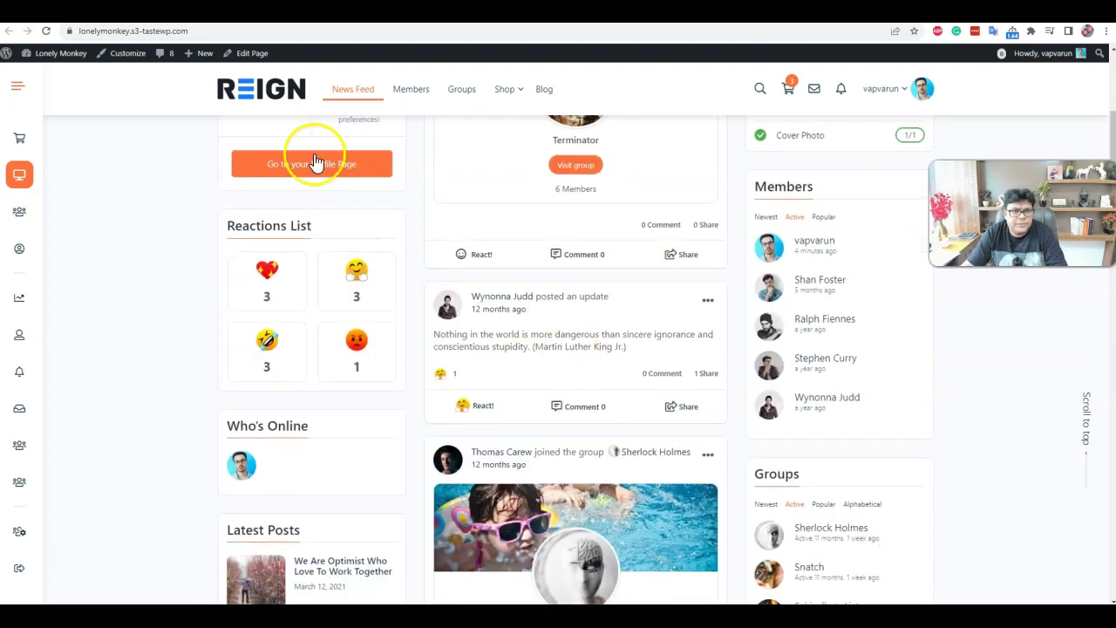
pyautogui.hotkey('ctrl', 'Tab')
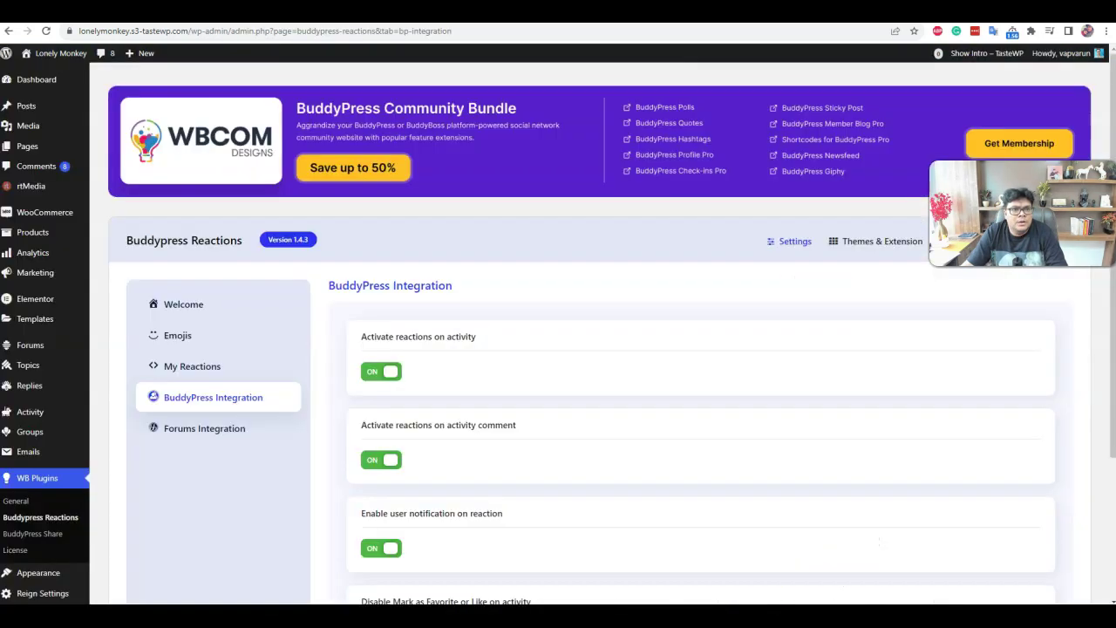
# - In Forums Integration, turn on reactions for forum topics and forum replies
pyautogui.click(207, 428)
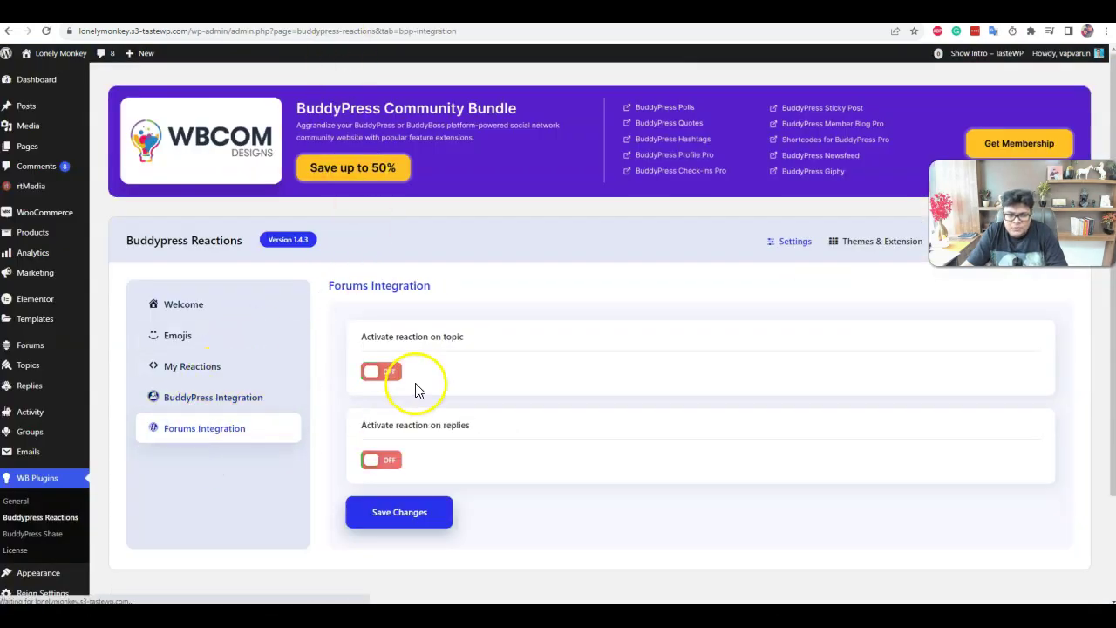
pyautogui.scroll(-1, 410, 349)
pyautogui.click(375, 347)
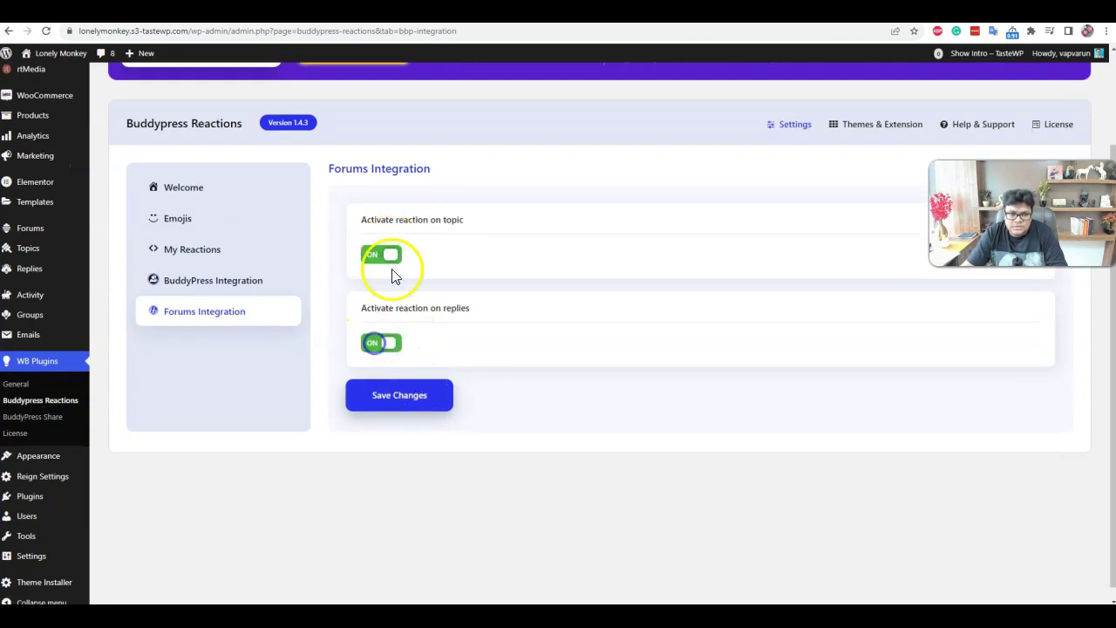
pyautogui.click(410, 398)
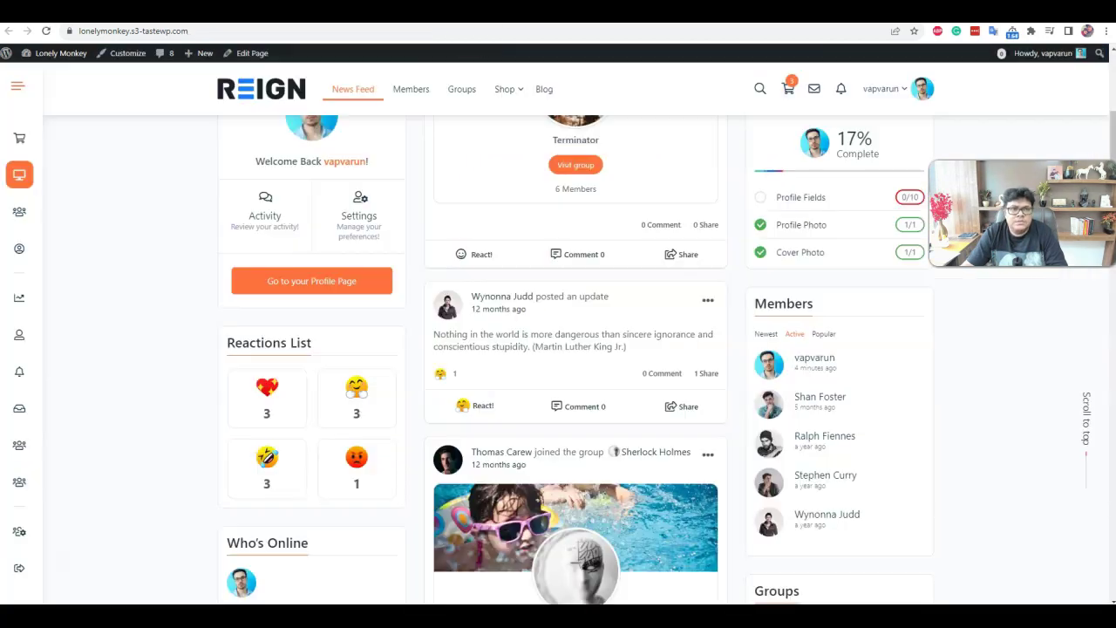
pyautogui.scroll(-3, 166, 114)
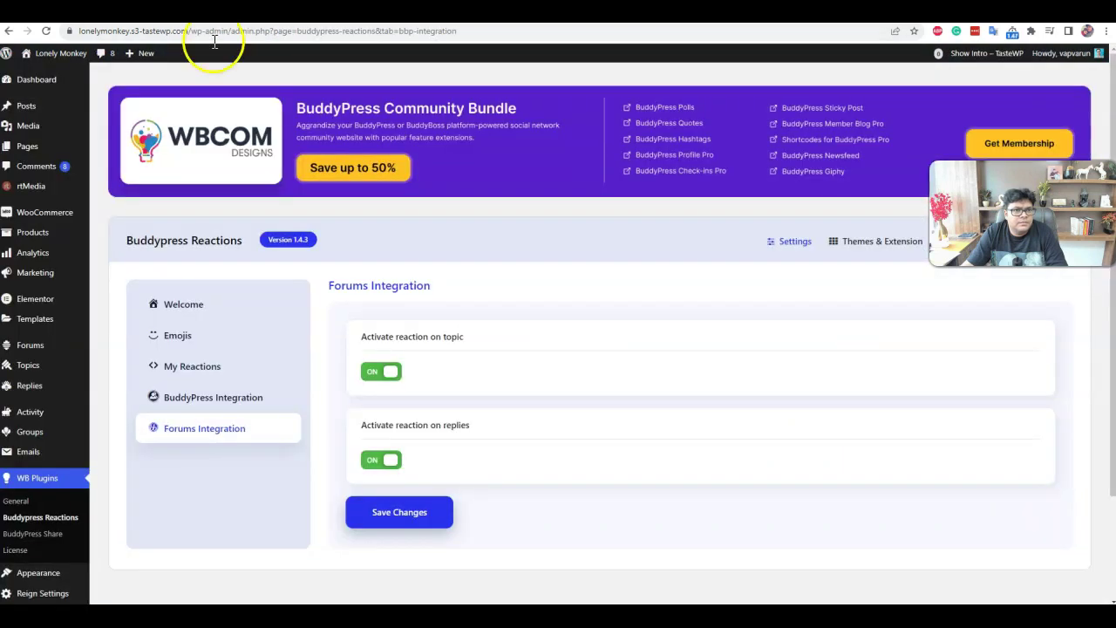
# - Open the All Forums list in the admin
pyautogui.moveTo(44, 244)
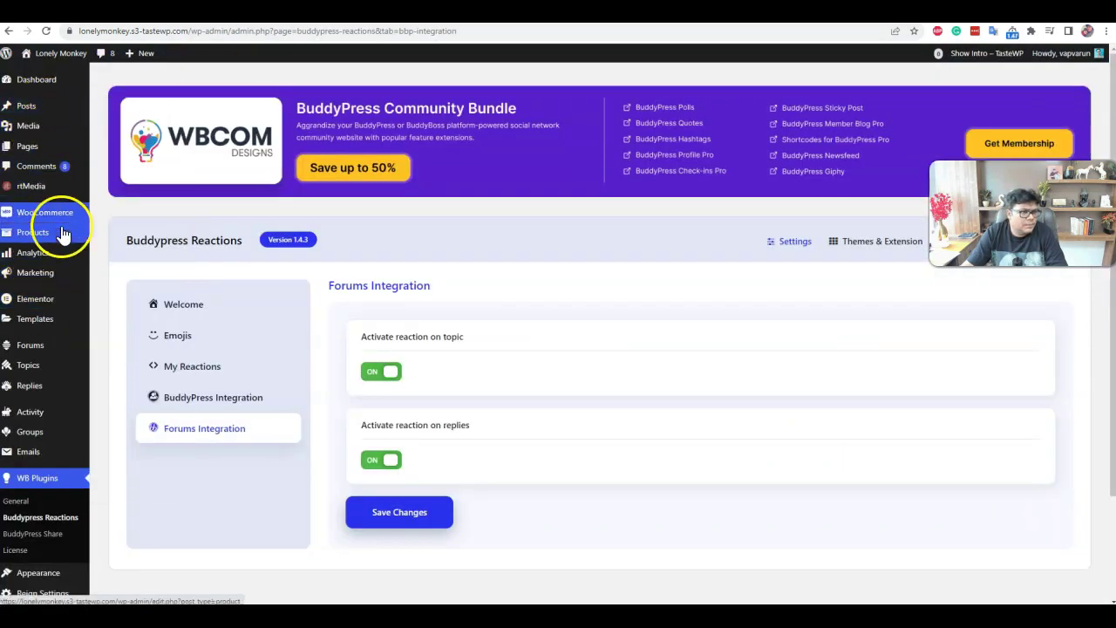
pyautogui.moveTo(47, 349)
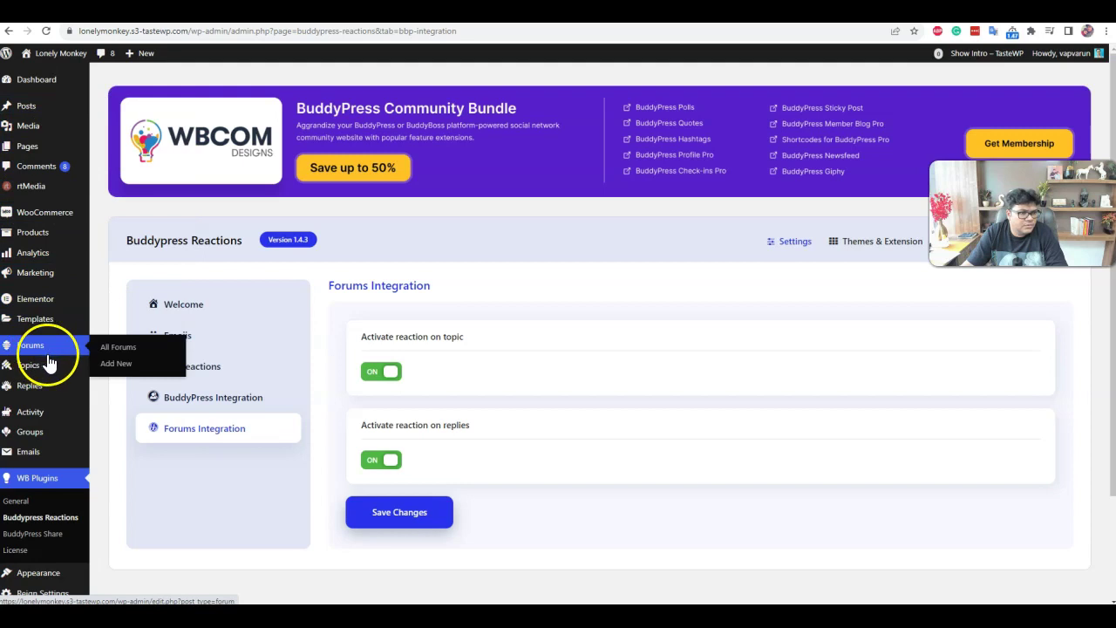
pyautogui.click(117, 348)
# - From All Topics, open the first topic in a new tab
pyautogui.moveTo(35, 407)
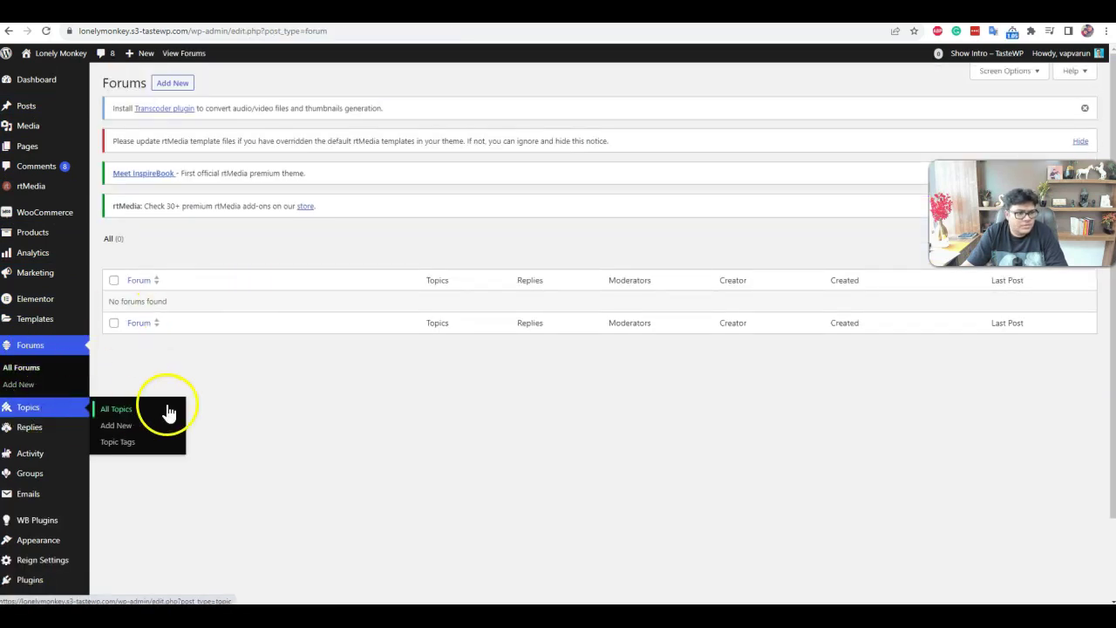
pyautogui.click(167, 410)
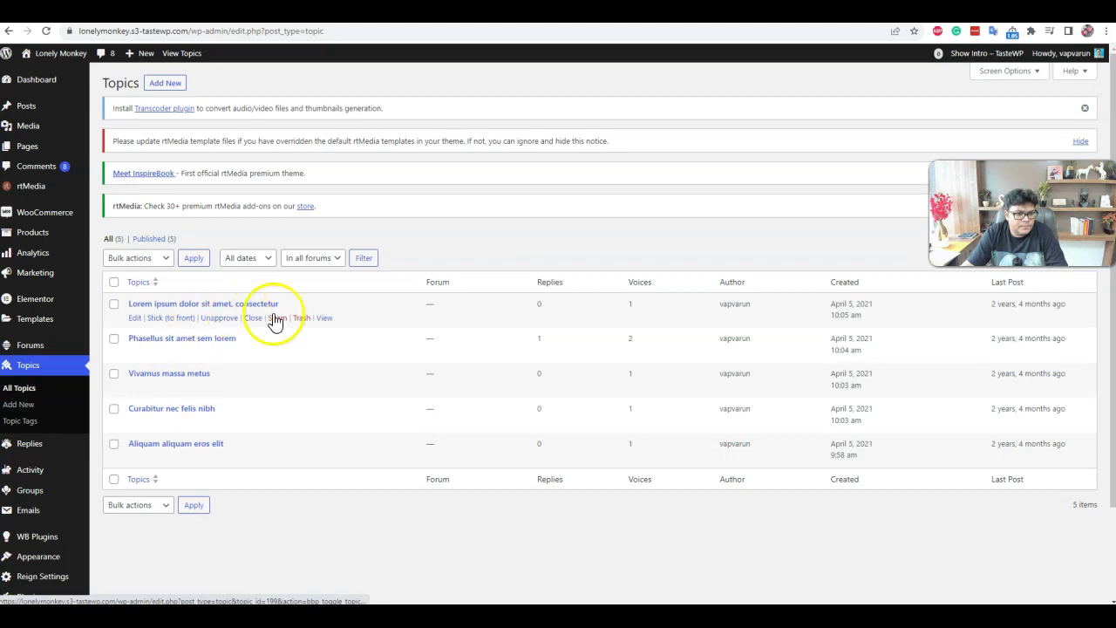
pyautogui.rightClick(324, 319)
pyautogui.click(348, 328)
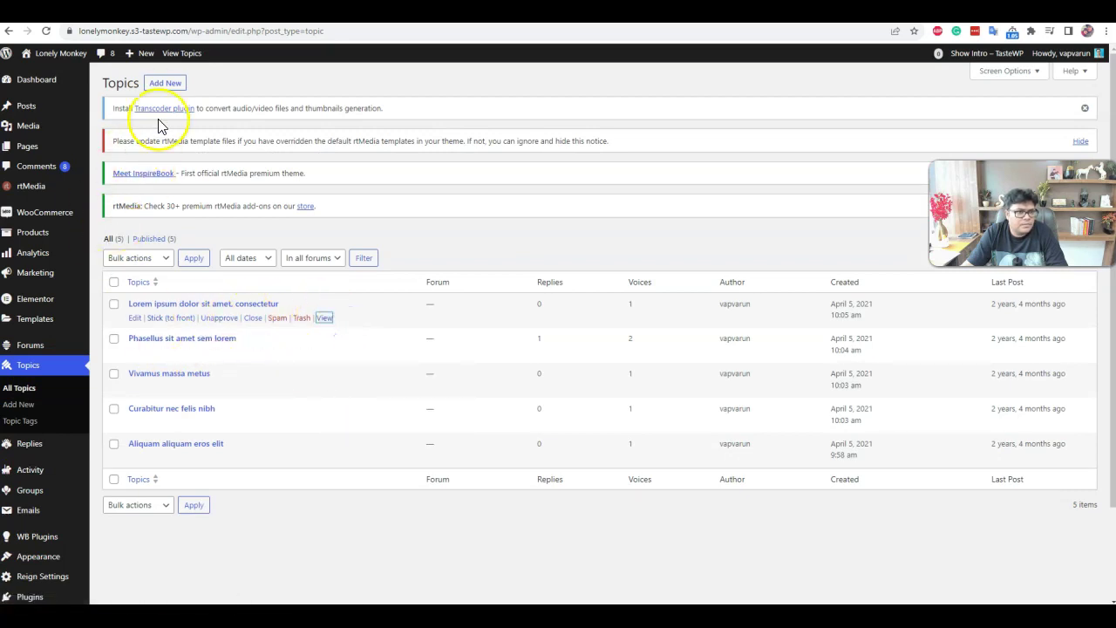
# - Create and publish a new forum named 'Sample forums'
pyautogui.moveTo(43, 347)
pyautogui.click(122, 345)
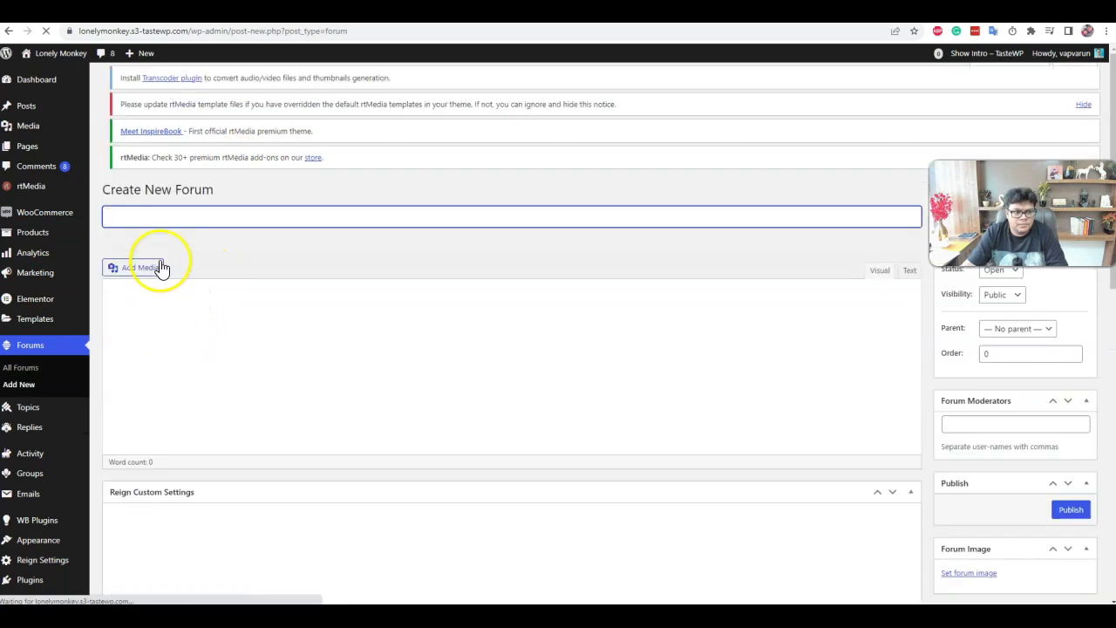
pyautogui.write('Sample forum')
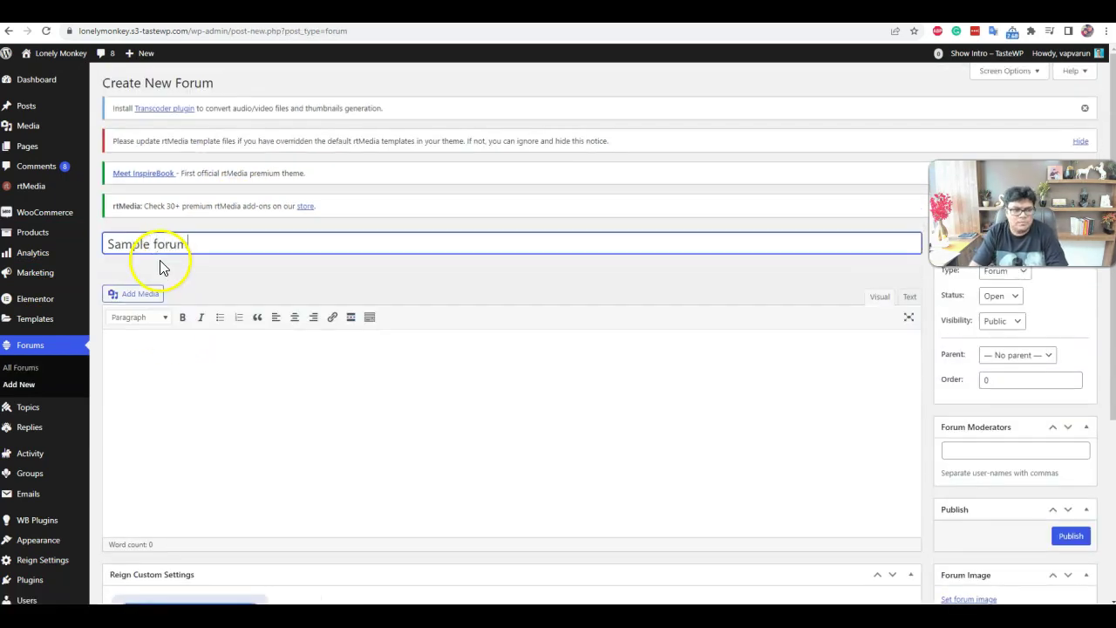
pyautogui.write('s')
pyautogui.click(1071, 535)
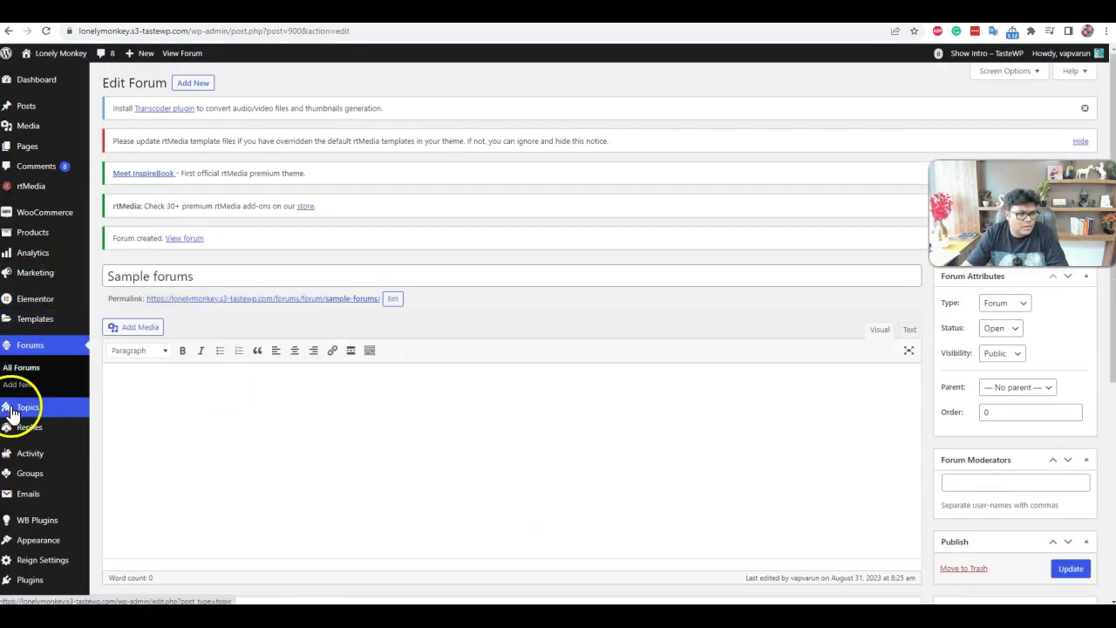
# - Move the first topic into Sample forums, update it, and view it on the site
pyautogui.moveTo(32, 408)
pyautogui.click(114, 410)
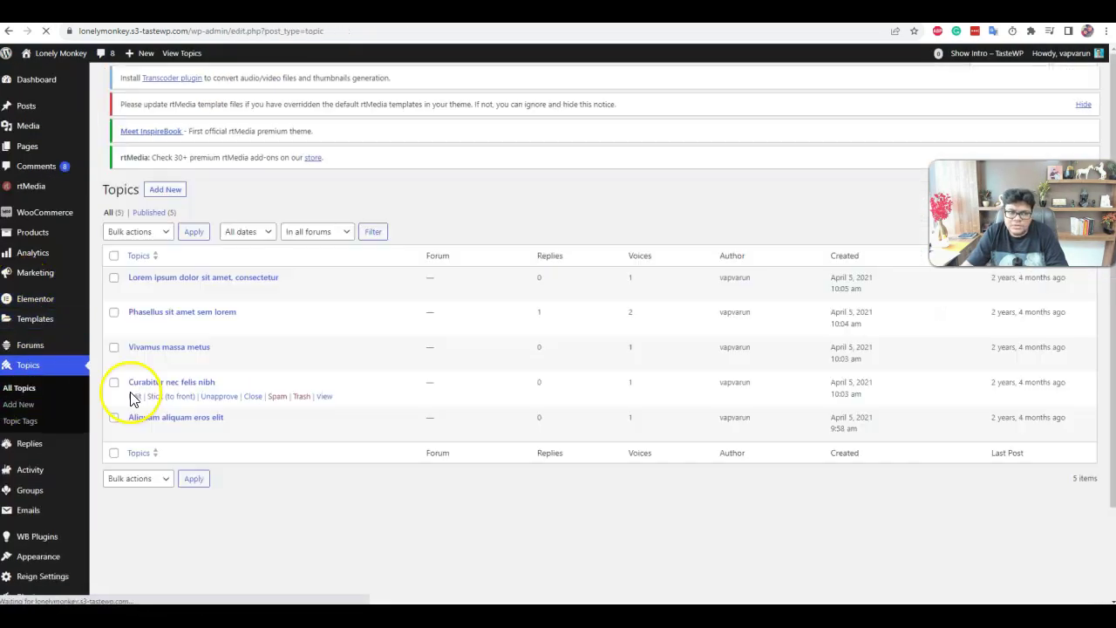
pyautogui.click(134, 319)
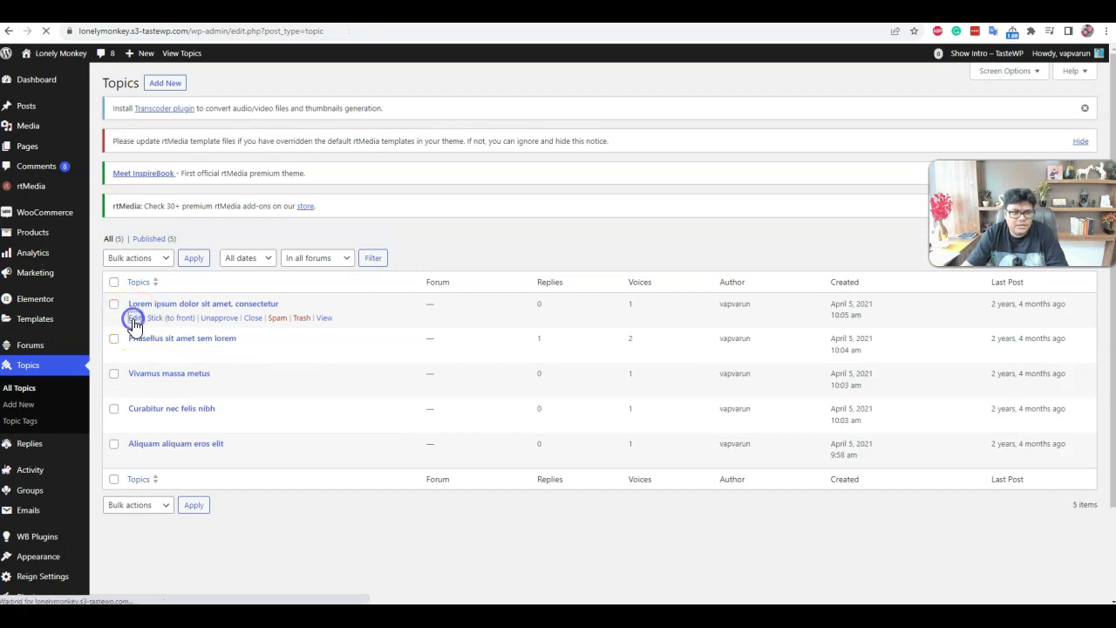
pyautogui.click(992, 334)
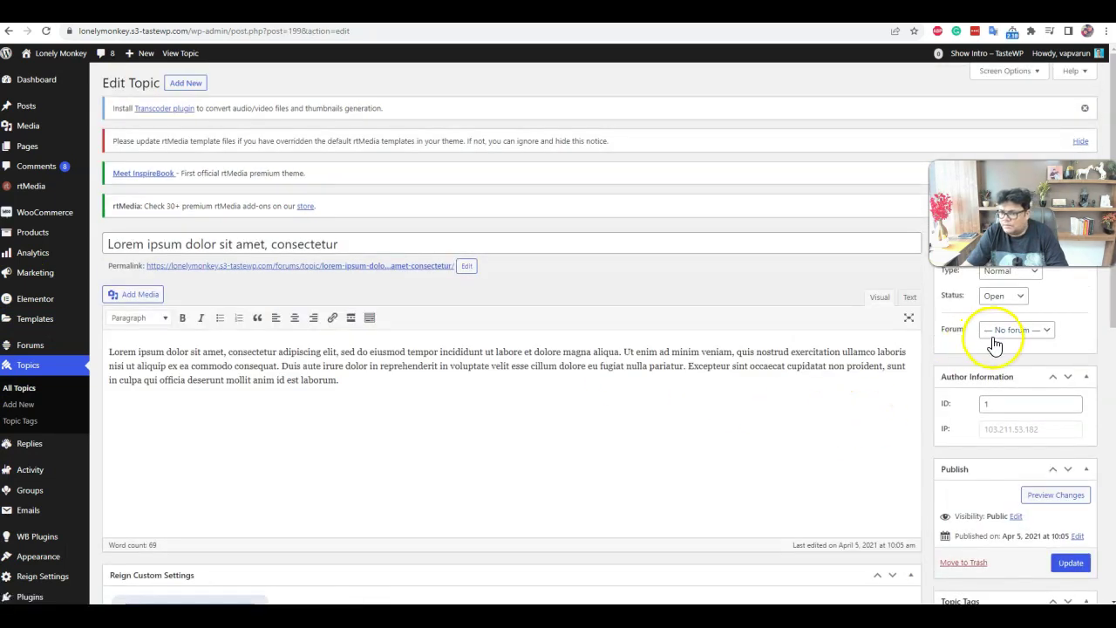
pyautogui.click(1007, 359)
pyautogui.click(1071, 563)
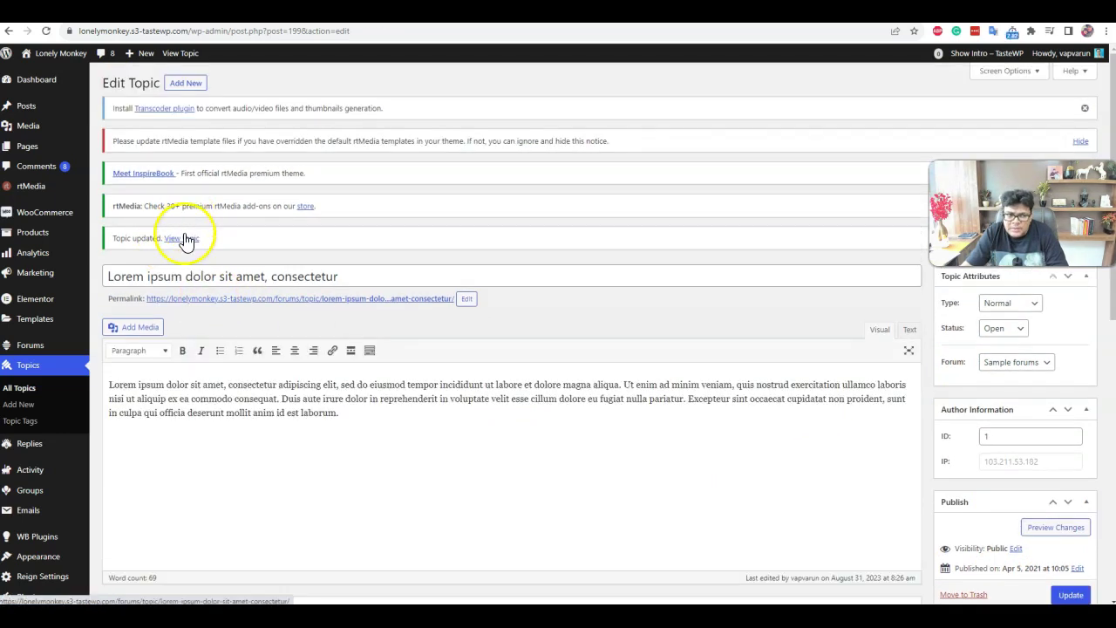
pyautogui.click(184, 238)
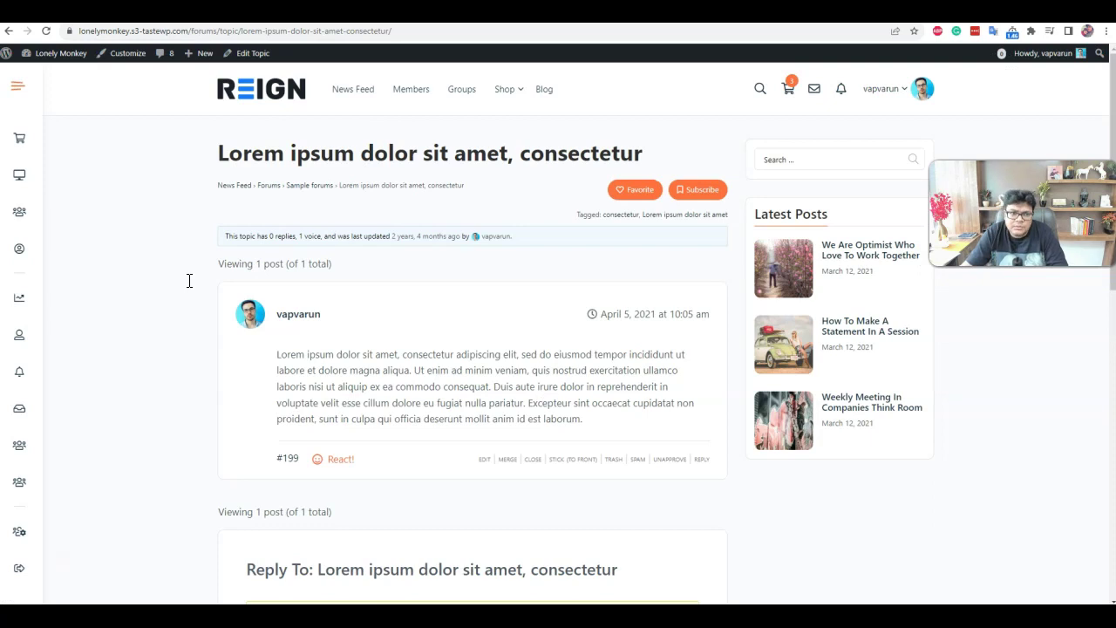
# - React to the topic's opening post #199 with a thumbs-up
pyautogui.scroll(-2, 436, 340)
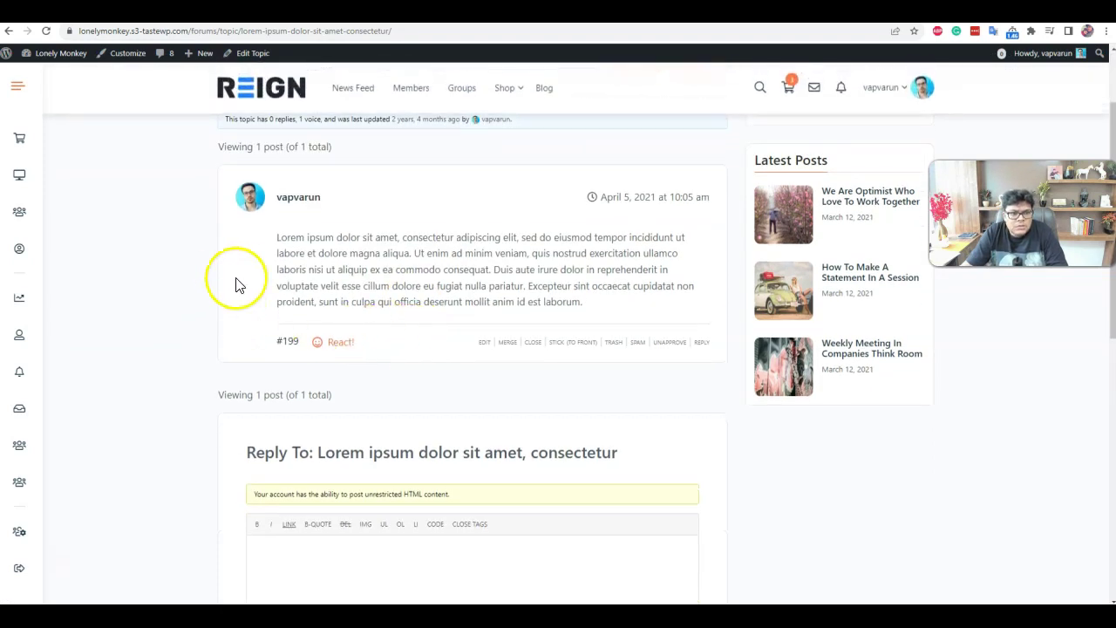
pyautogui.scroll(1, 366, 245)
pyautogui.scroll(1, 393, 235)
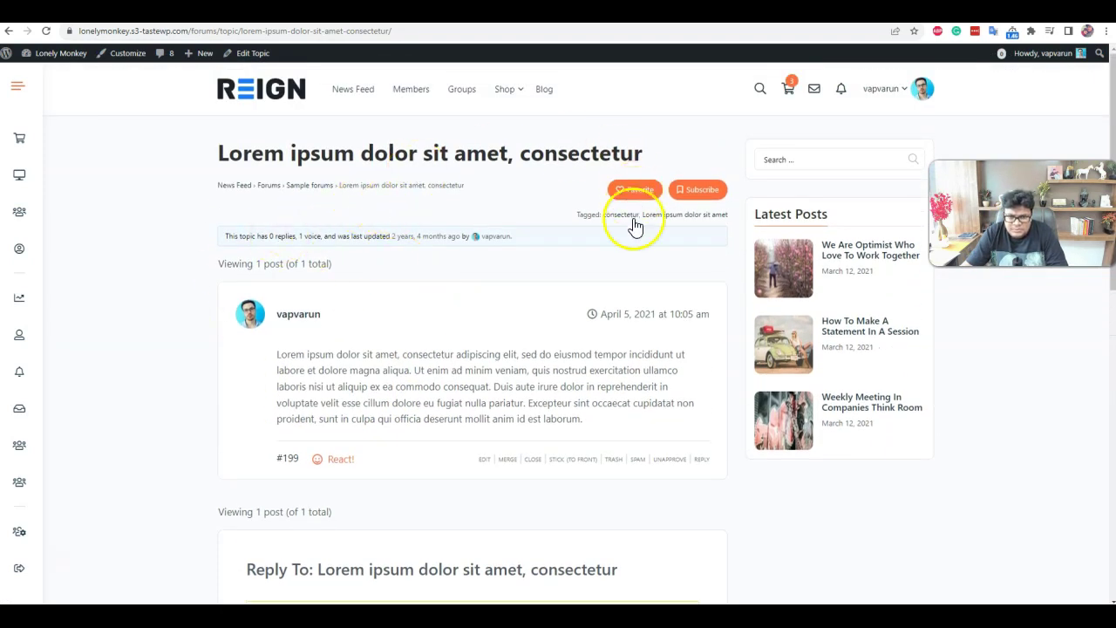
pyautogui.moveTo(342, 462)
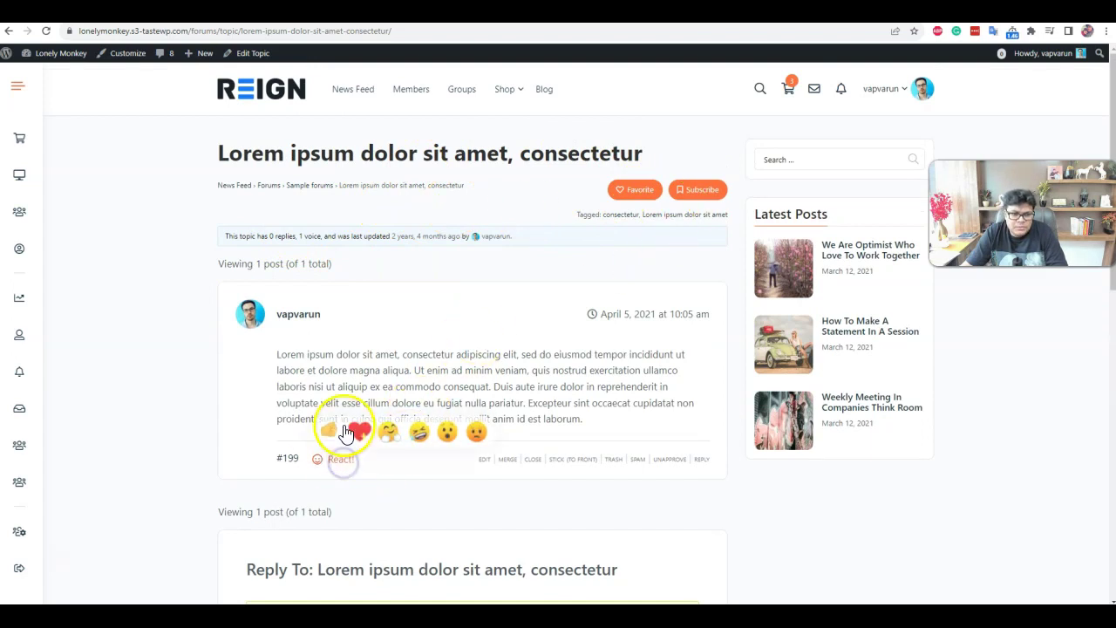
pyautogui.click(324, 434)
# - Post a reply reading 'Sample Reply' on the topic
pyautogui.scroll(-3, 424, 356)
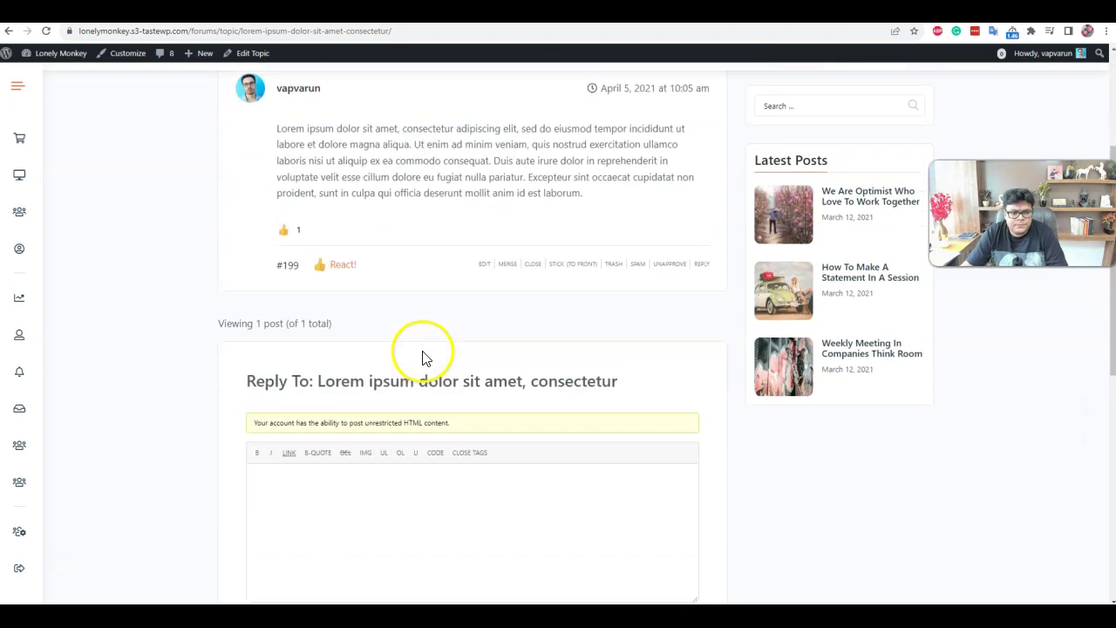
pyautogui.click(333, 487)
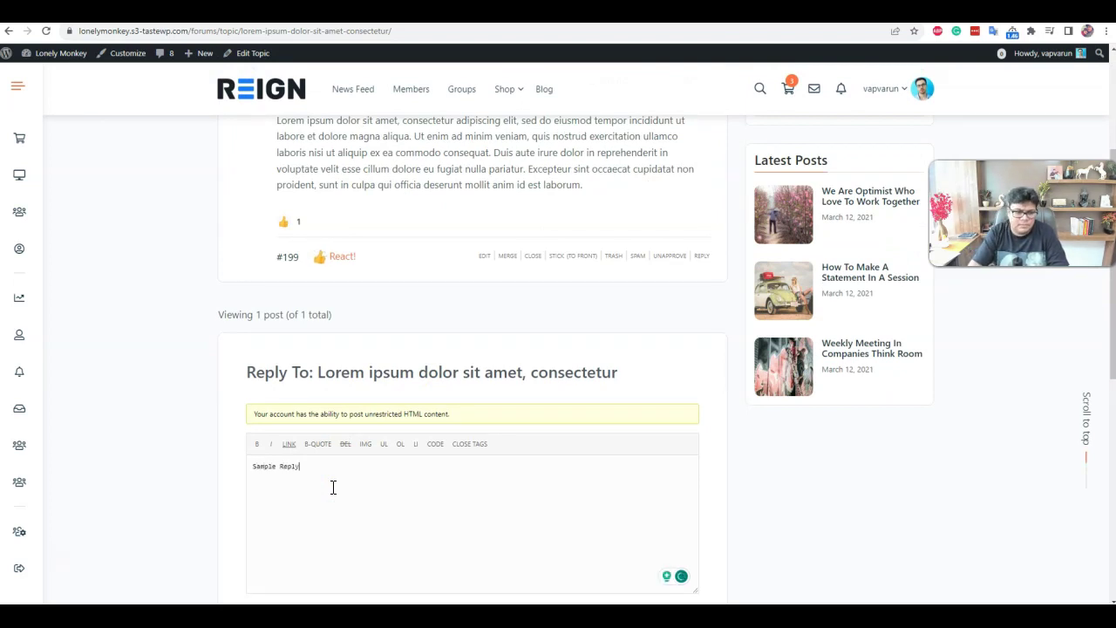
pyautogui.scroll(-2, 526, 377)
pyautogui.scroll(-2, 594, 471)
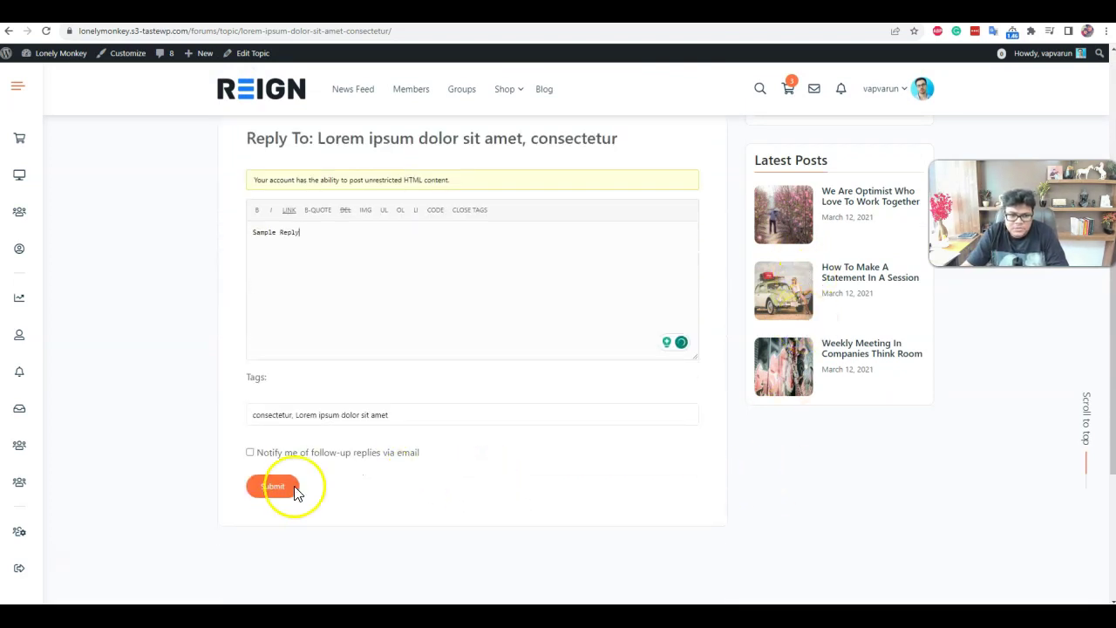
pyautogui.click(292, 490)
# - Add a reaction to the new Sample Reply, post #903
pyautogui.scroll(2, 323, 316)
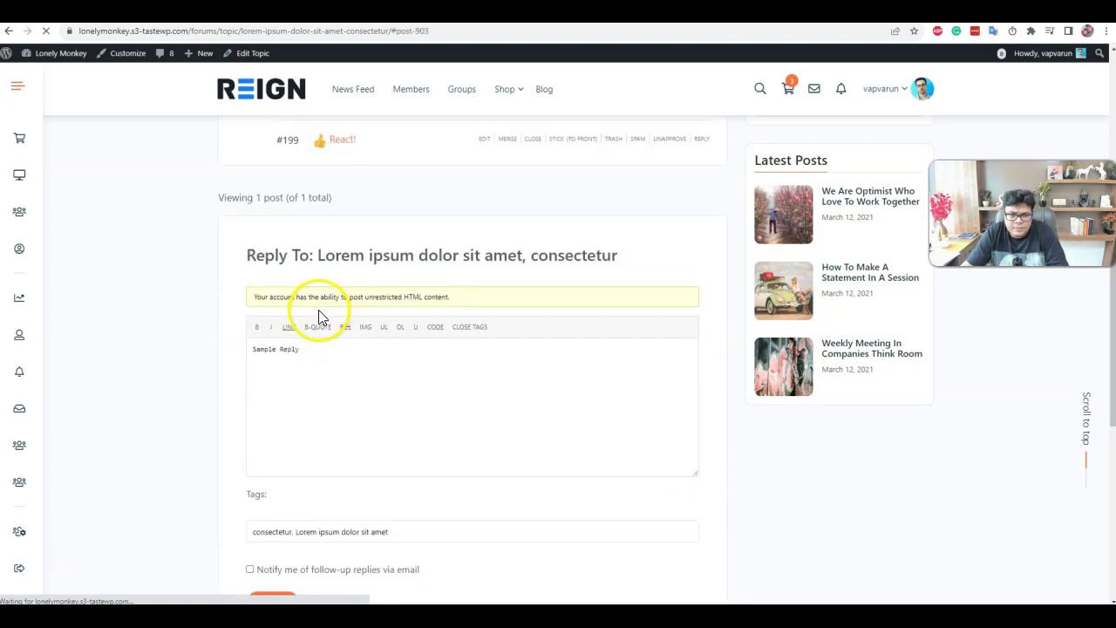
pyautogui.scroll(-2, 366, 327)
pyautogui.scroll(6, 349, 310)
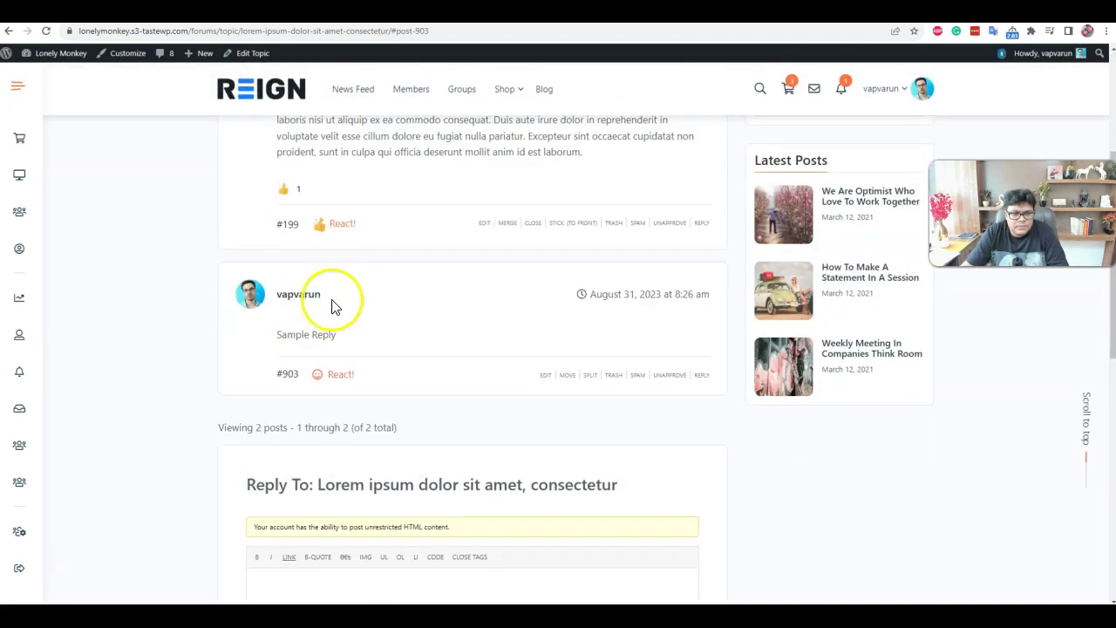
pyautogui.moveTo(317, 374)
pyautogui.click(381, 353)
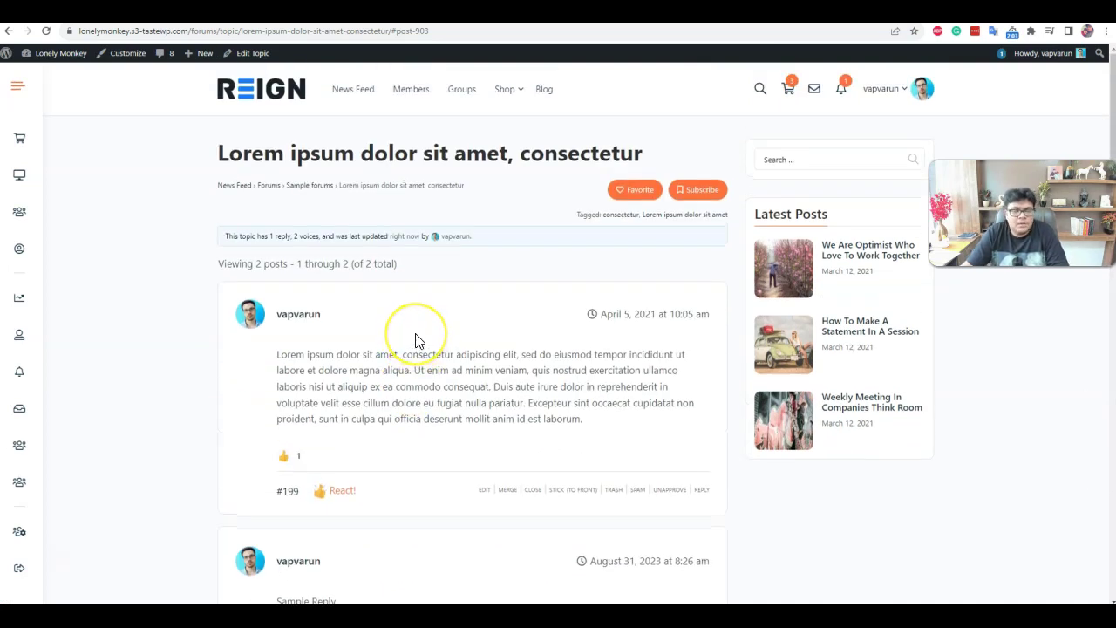
# - From the Members directory, give a member's Terminator group-join activity a hug reaction
pyautogui.click(411, 93)
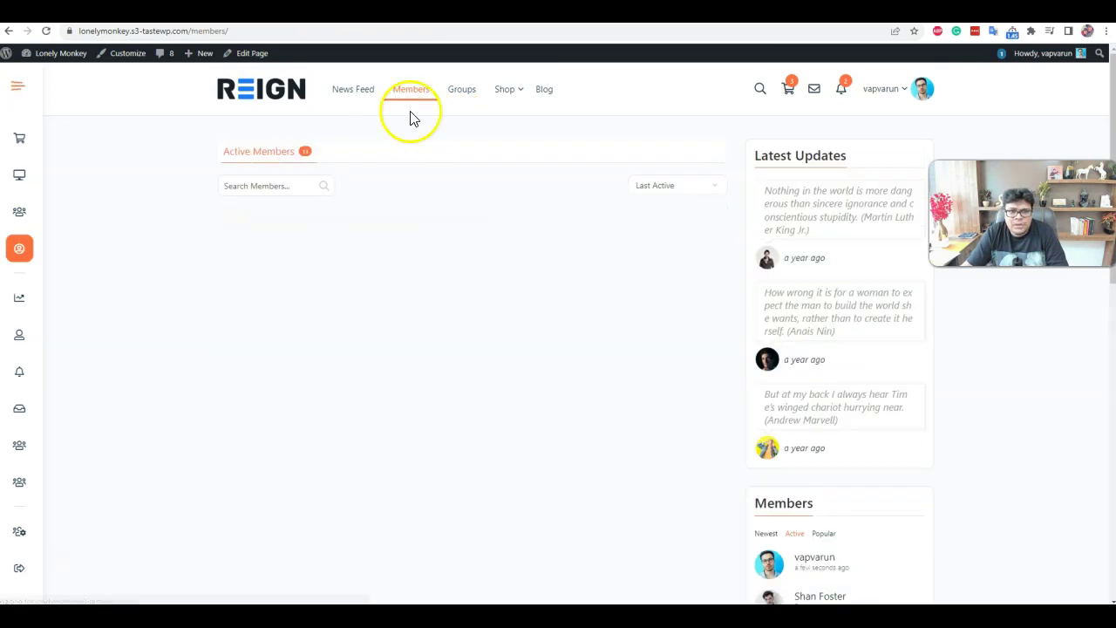
pyautogui.click(470, 330)
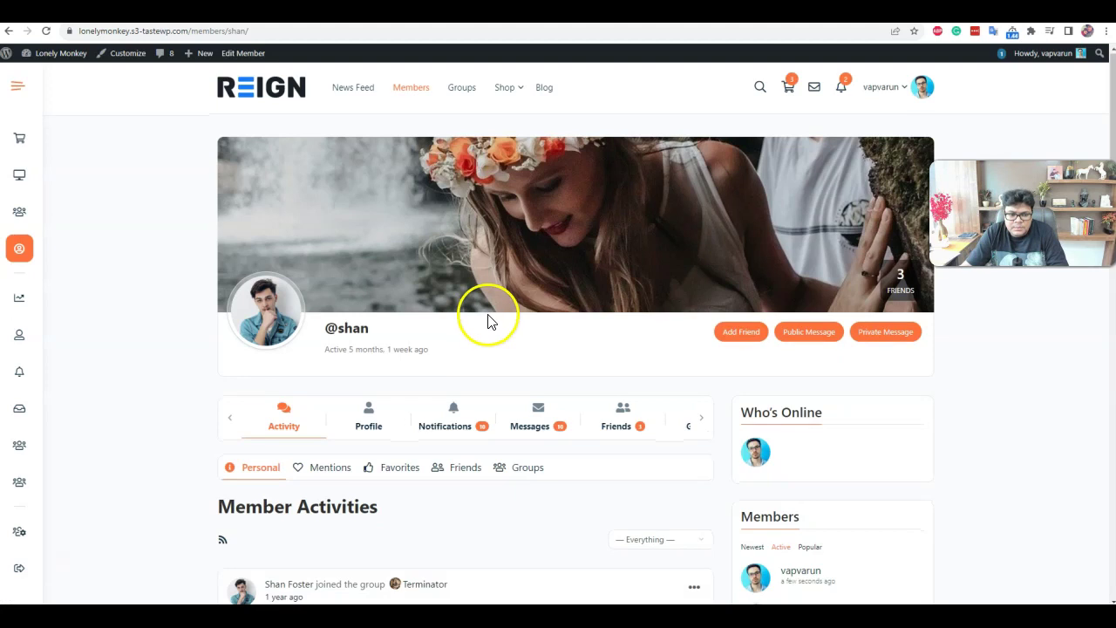
pyautogui.scroll(-3, 485, 319)
pyautogui.scroll(-3, 423, 351)
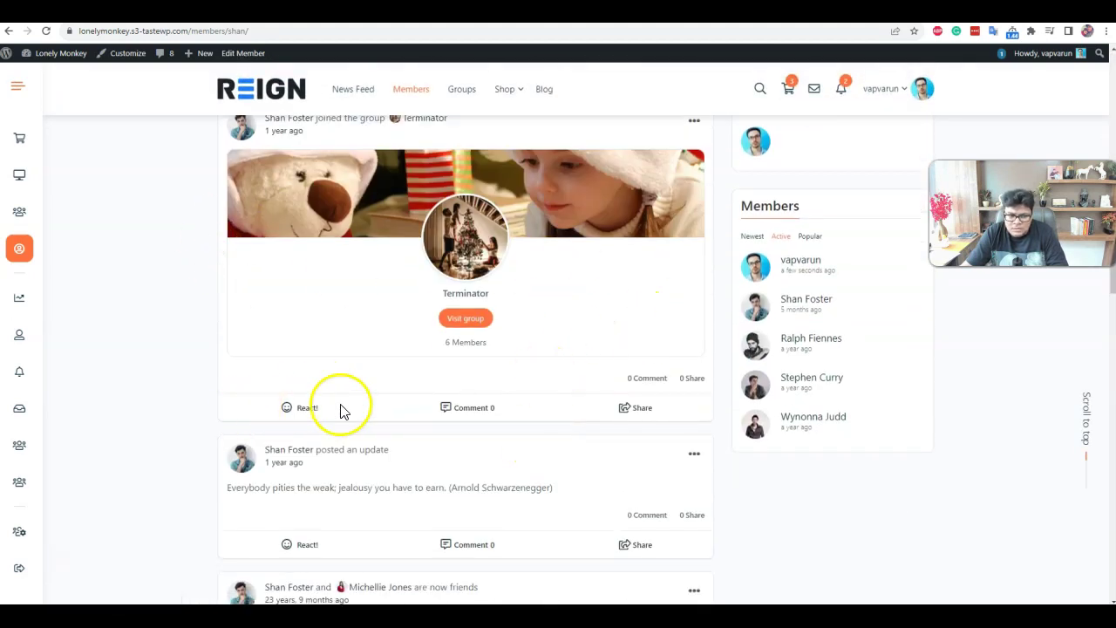
pyautogui.moveTo(311, 419)
pyautogui.click(359, 384)
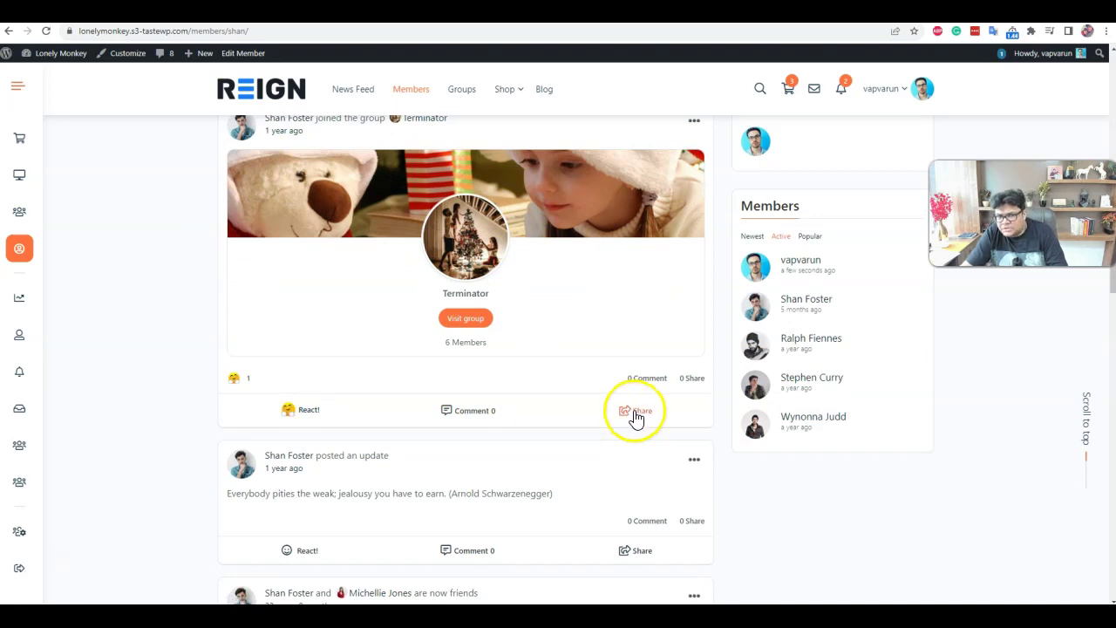
pyautogui.scroll(-2, 635, 414)
pyautogui.scroll(8, 635, 405)
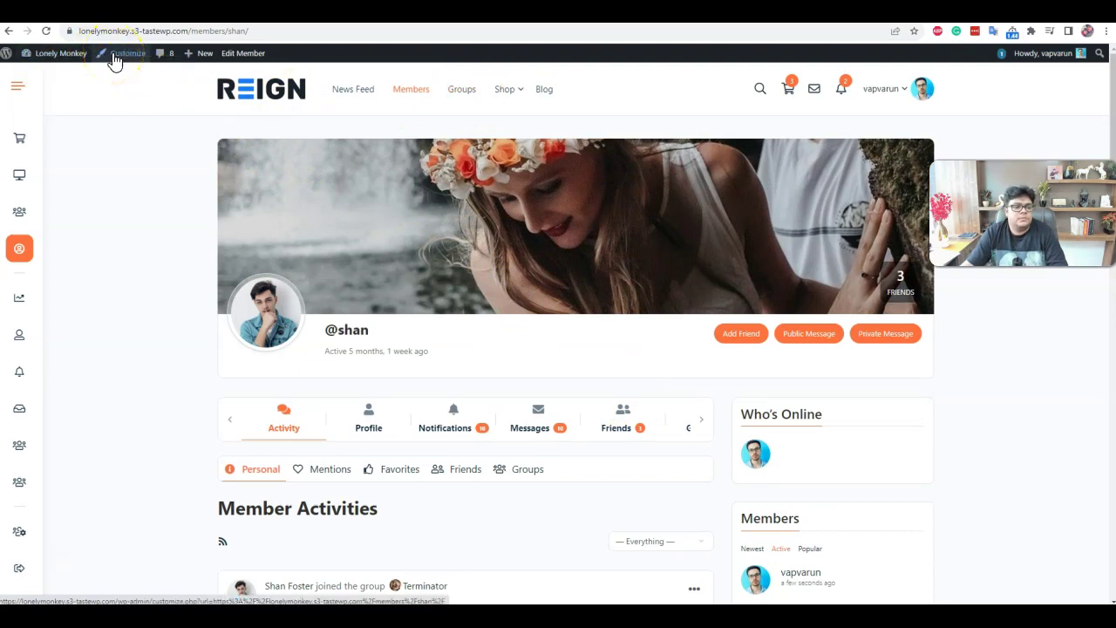
# - Launch the Customizer from the admin bar on the member's profile page
pyautogui.click(113, 58)
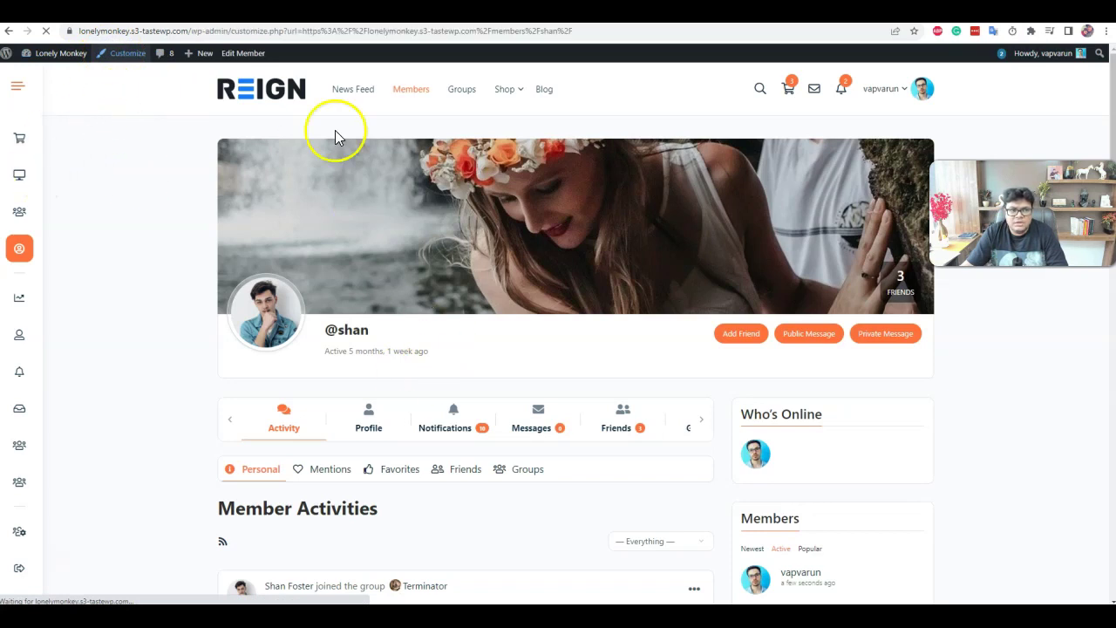